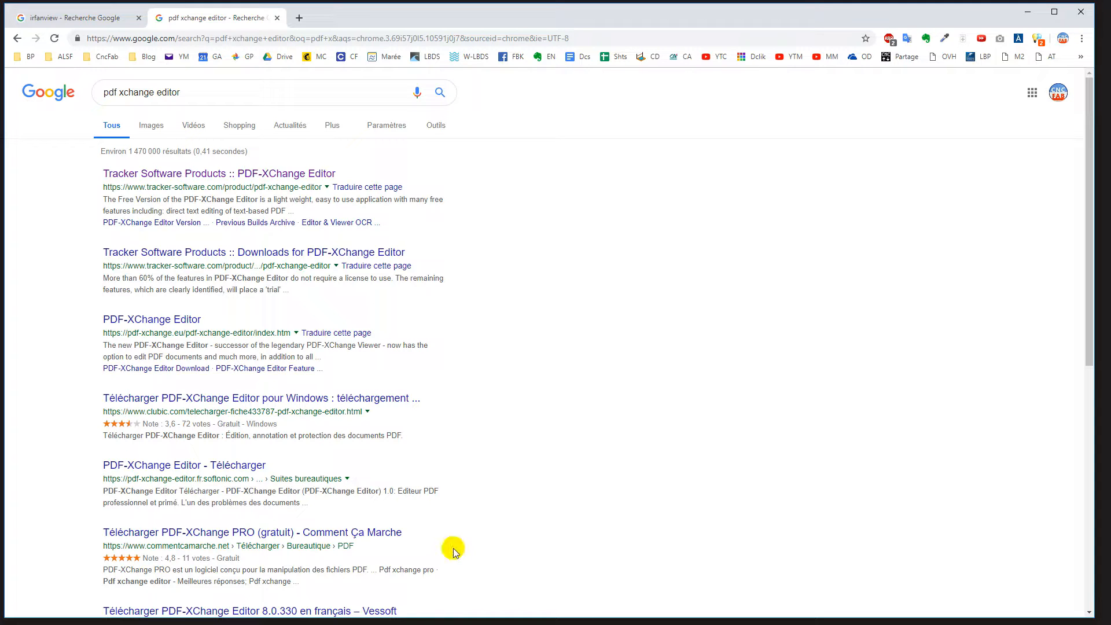
# Open the official IrfanView homepage from the irfanview search results in a new tab and bring it to the front.
pyautogui.click(90, 21)
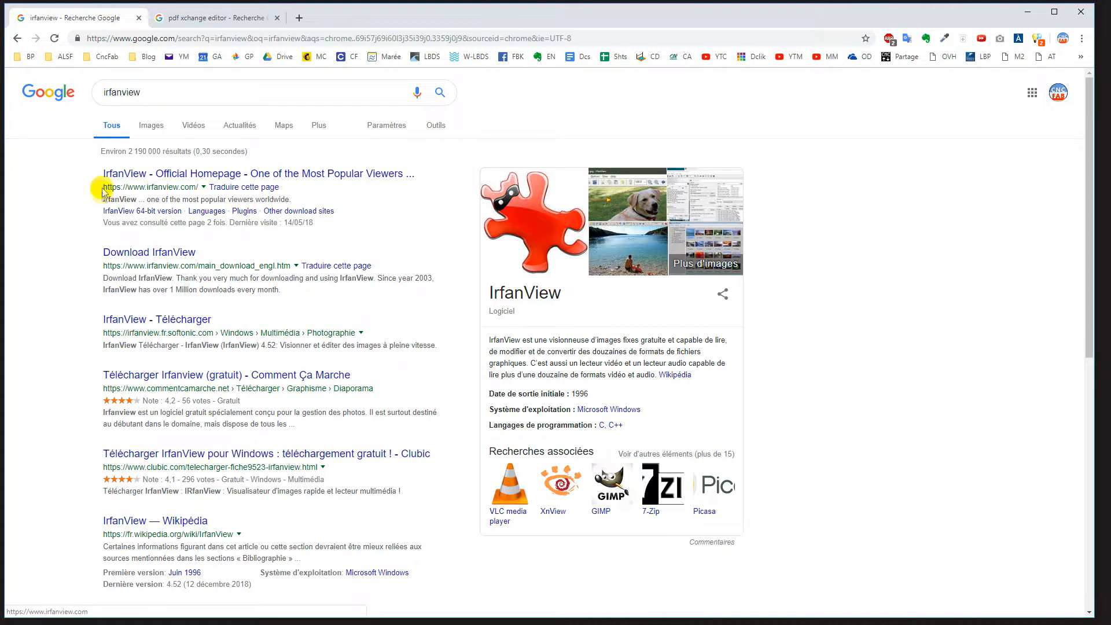
pyautogui.rightClick(131, 178)
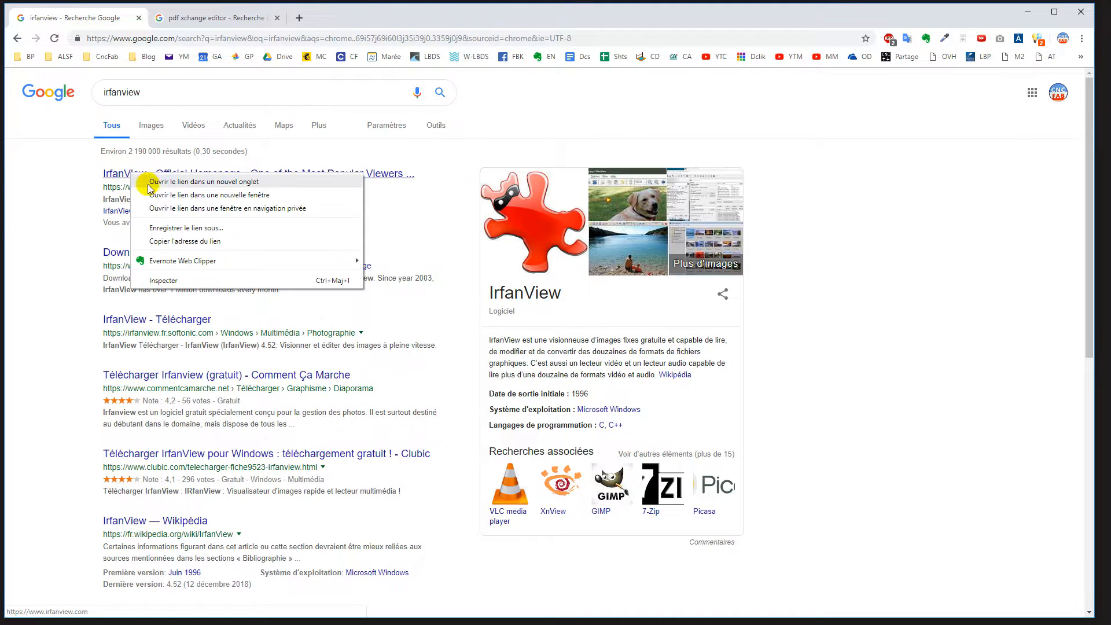
pyautogui.click(154, 183)
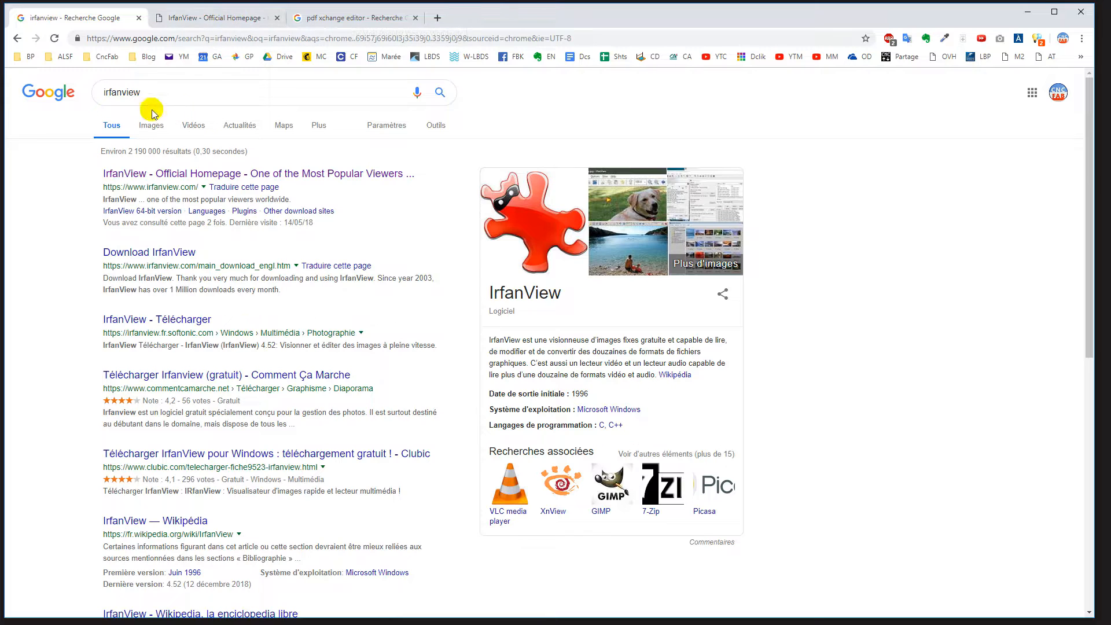
pyautogui.click(214, 19)
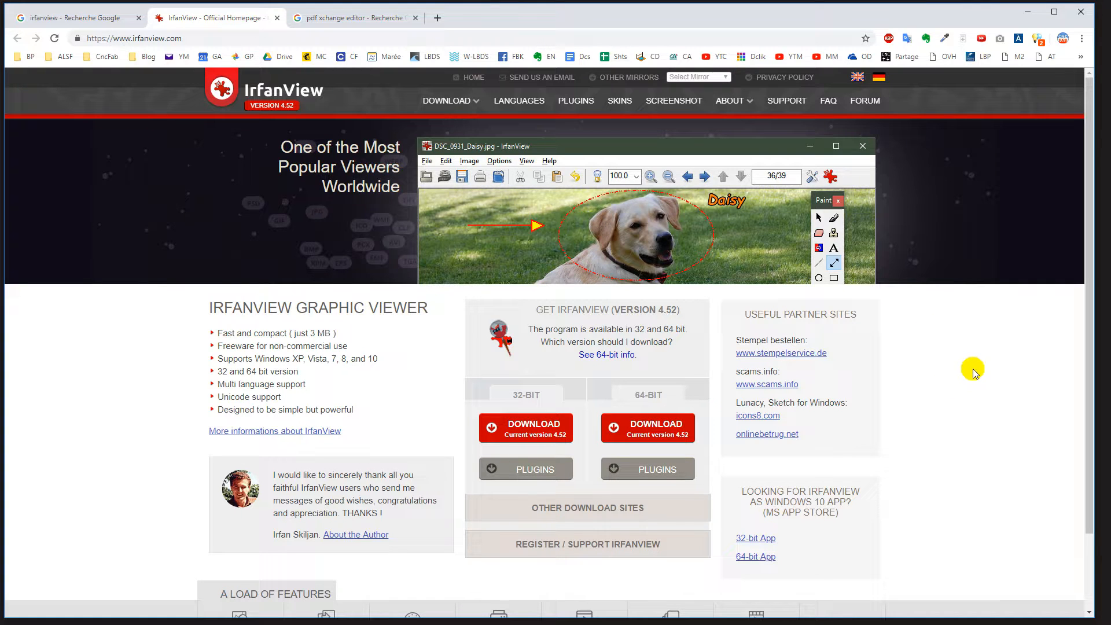
# Look over the IrfanView homepage, open the IrfanView 64-bit page and review its available downloads.
pyautogui.scroll(-2, 992, 347)
pyautogui.scroll(2, 991, 347)
pyautogui.scroll(-3, 985, 417)
pyautogui.scroll(3, 974, 407)
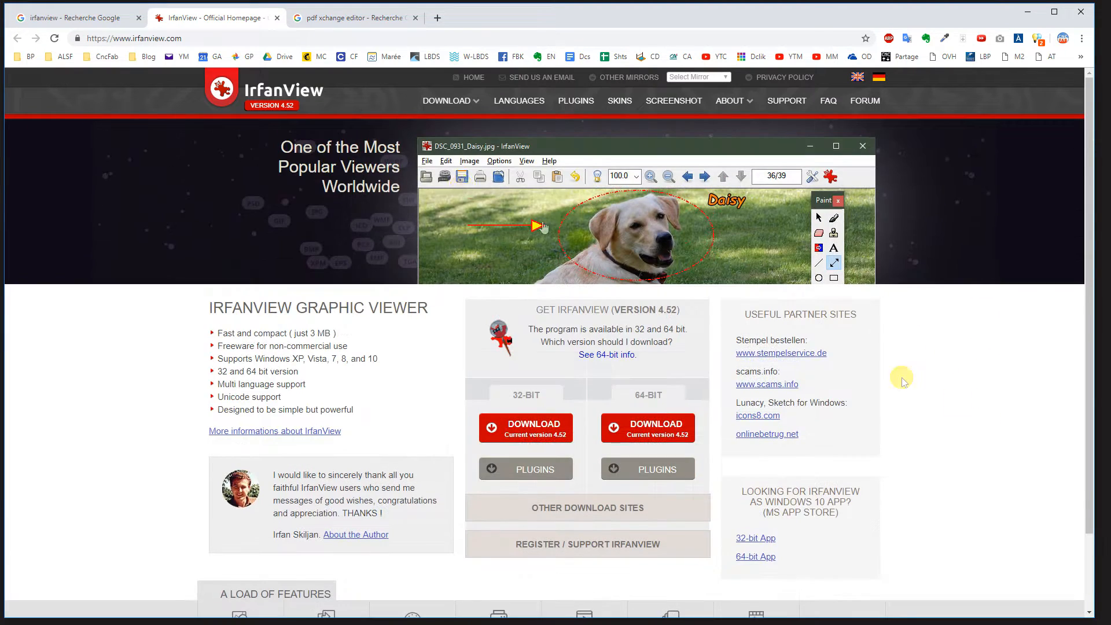
pyautogui.moveTo(466, 100)
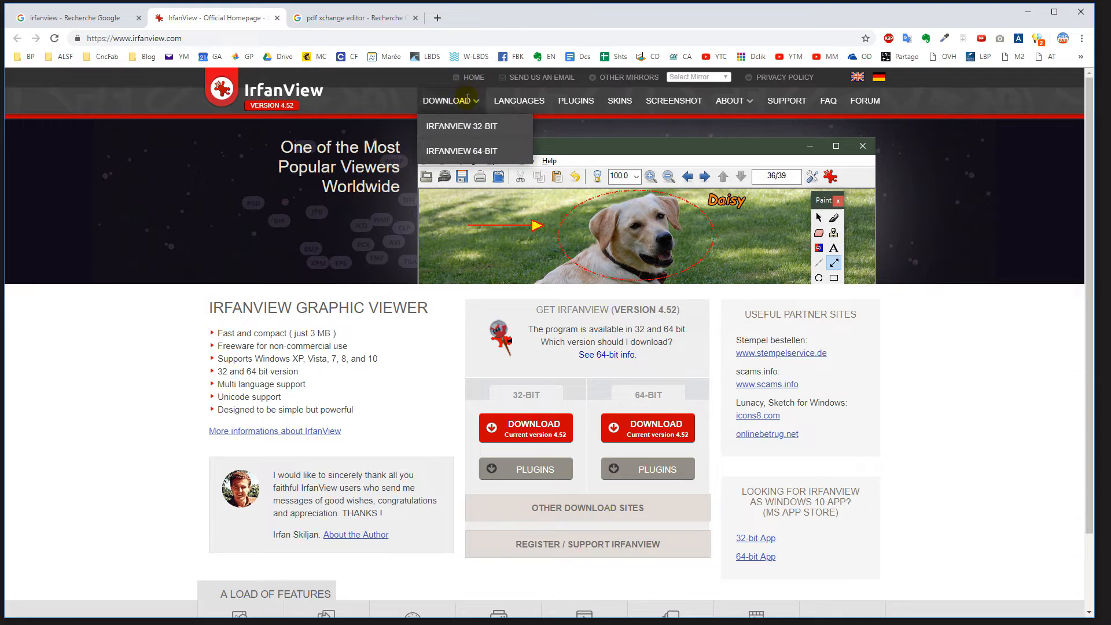
pyautogui.click(465, 155)
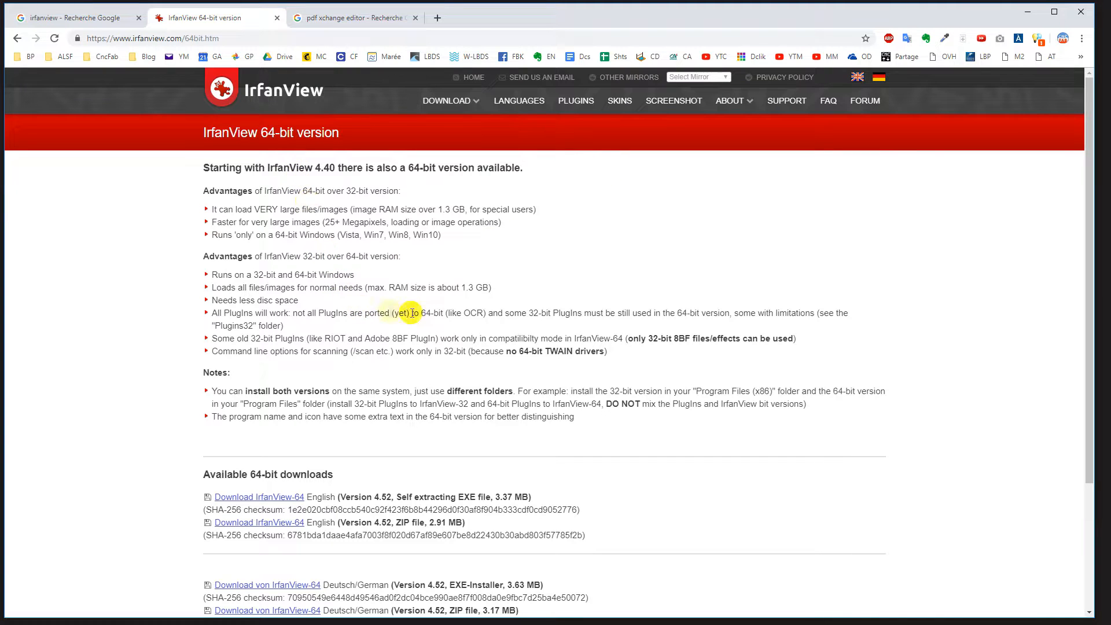
pyautogui.scroll(-3, 445, 315)
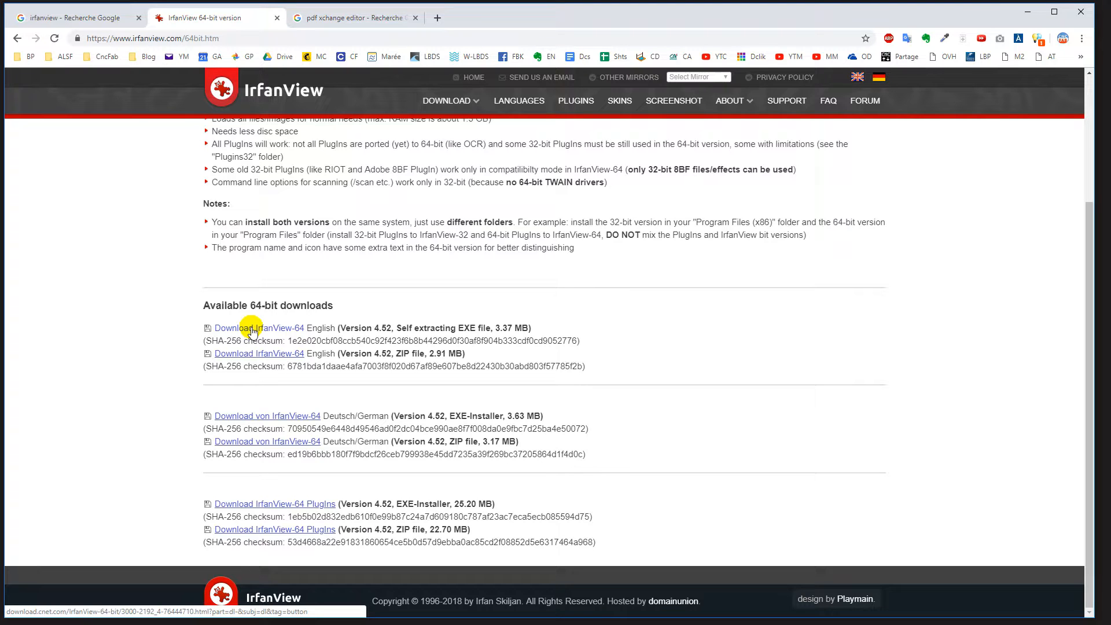
pyautogui.scroll(3, 839, 321)
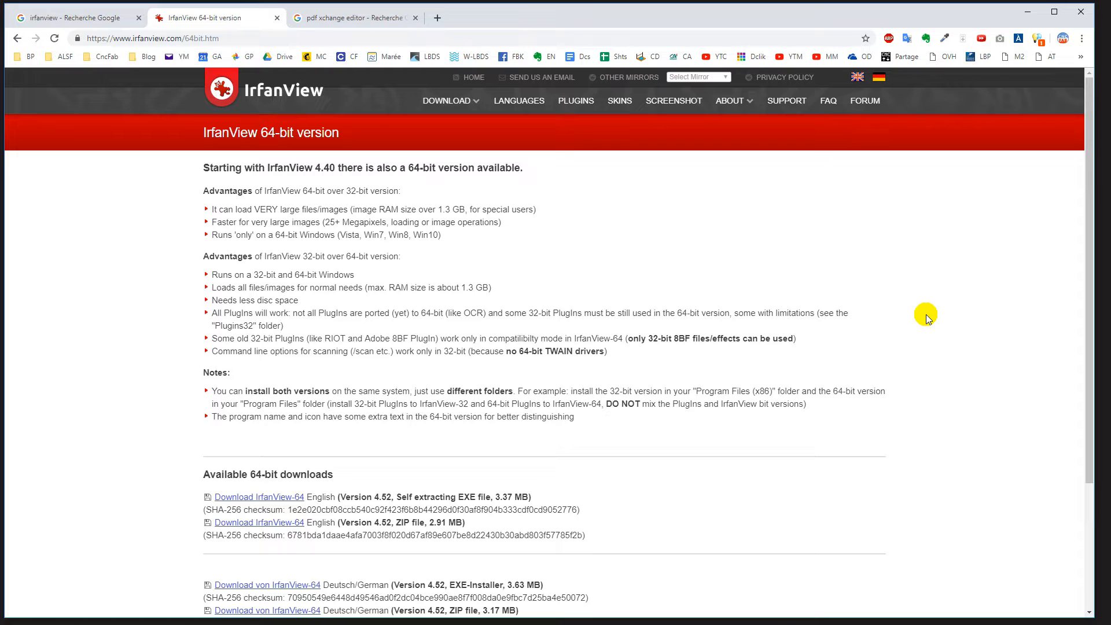
pyautogui.scroll(-3, 925, 317)
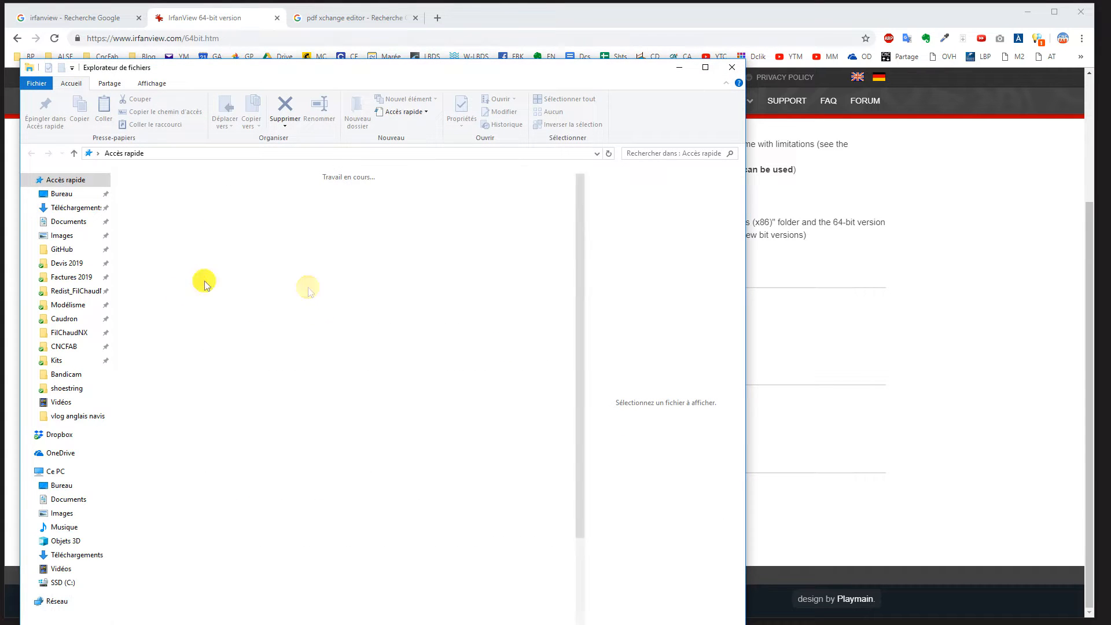
# In File Explorer, view shoestring-3v.jpg from the shoestring folder in IrfanView, close the image and minimise the folder window.
pyautogui.click(68, 387)
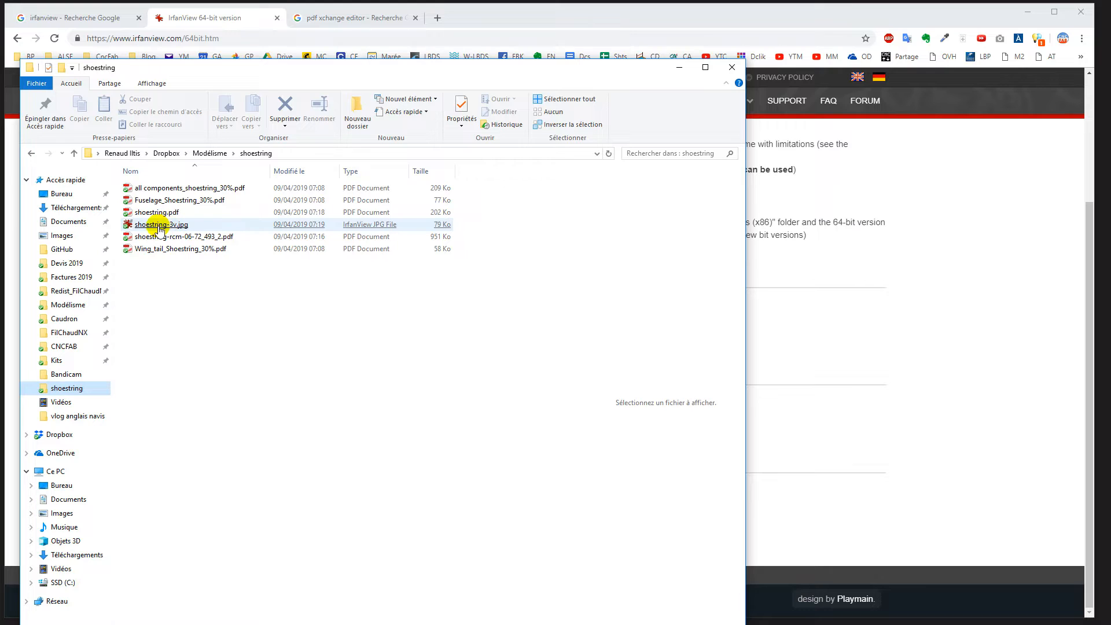
pyautogui.click(158, 229)
pyautogui.doubleClick(158, 229)
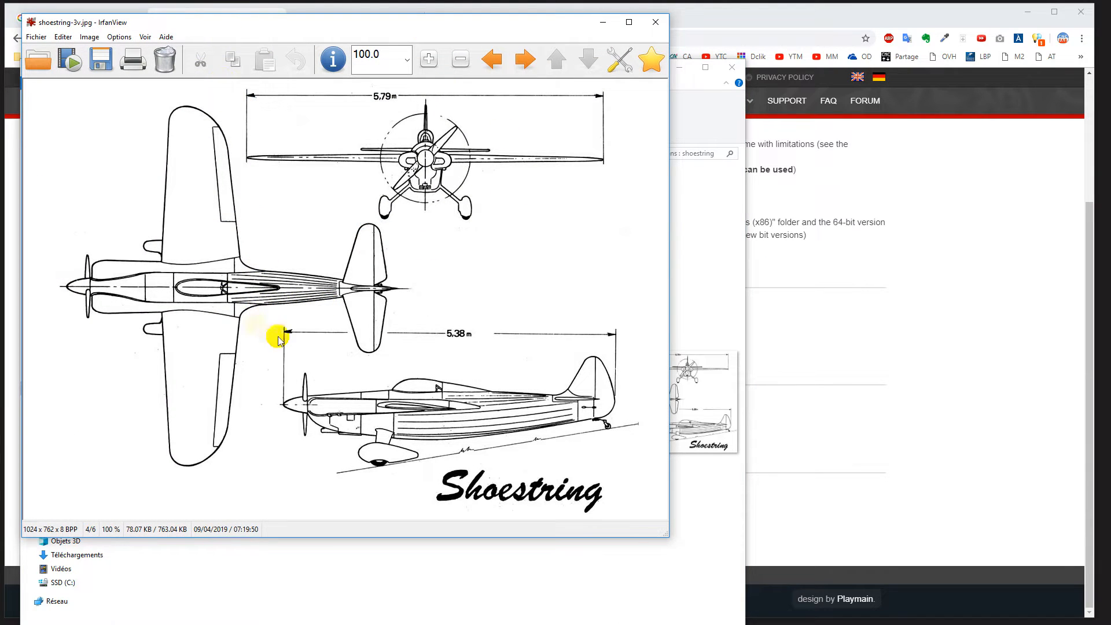
pyautogui.click(654, 24)
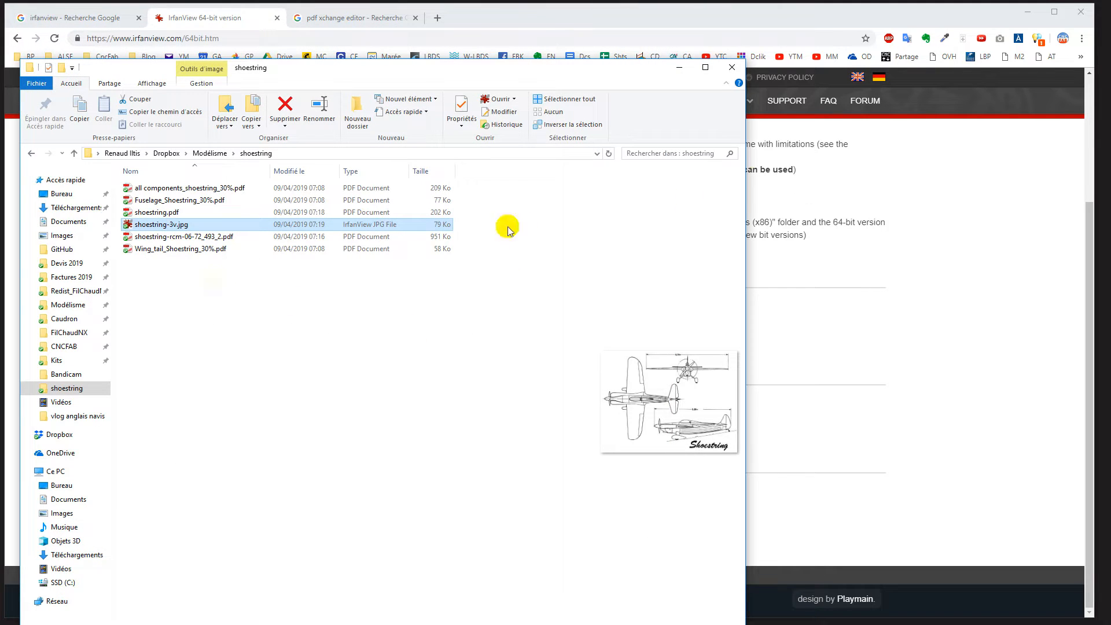
pyautogui.click(680, 67)
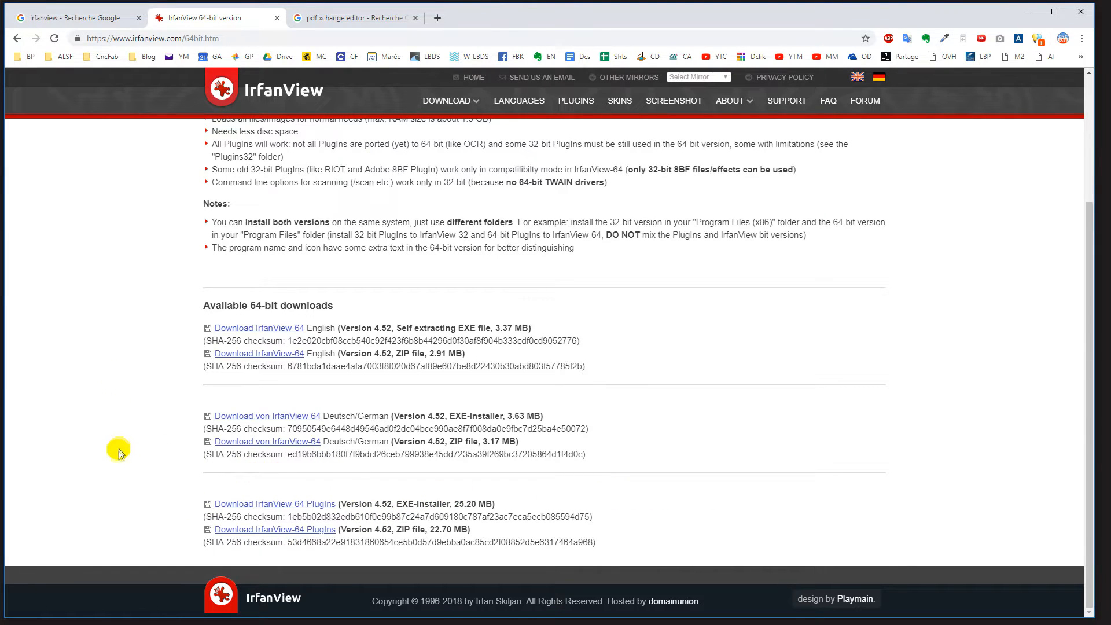
# Back in the browser, view the IrfanView site's page of additional languages, and minimise the browser.
pyautogui.click(517, 108)
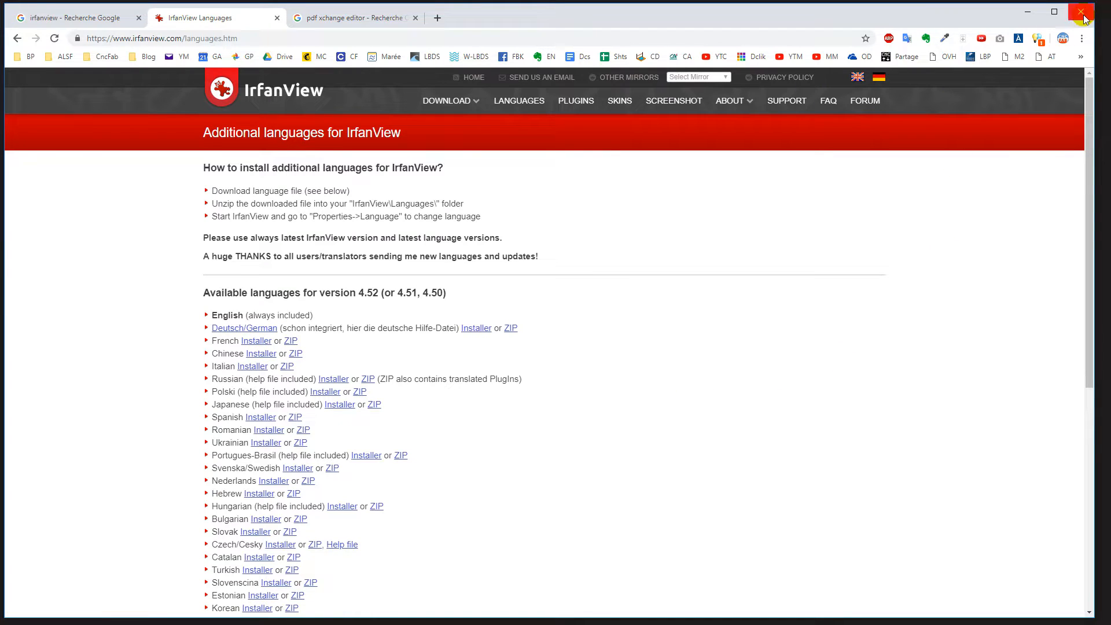
pyautogui.click(1025, 13)
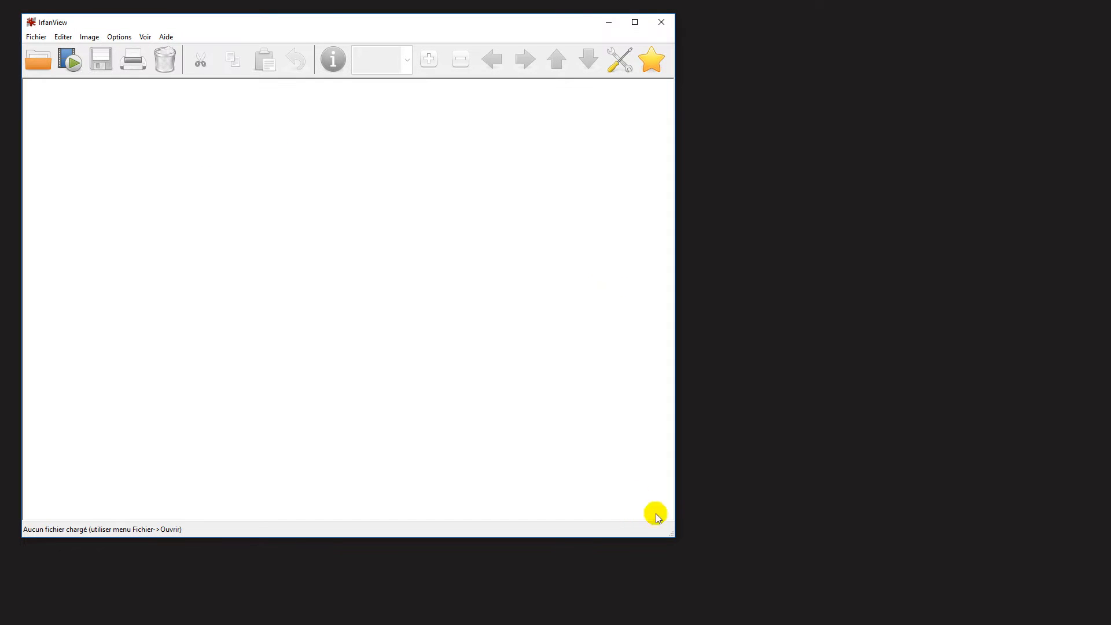
# In IrfanView, enlarge the empty window and examine the list of file types offered for opening an image.
pyautogui.moveTo(666, 534); pyautogui.dragTo(1027, 593)
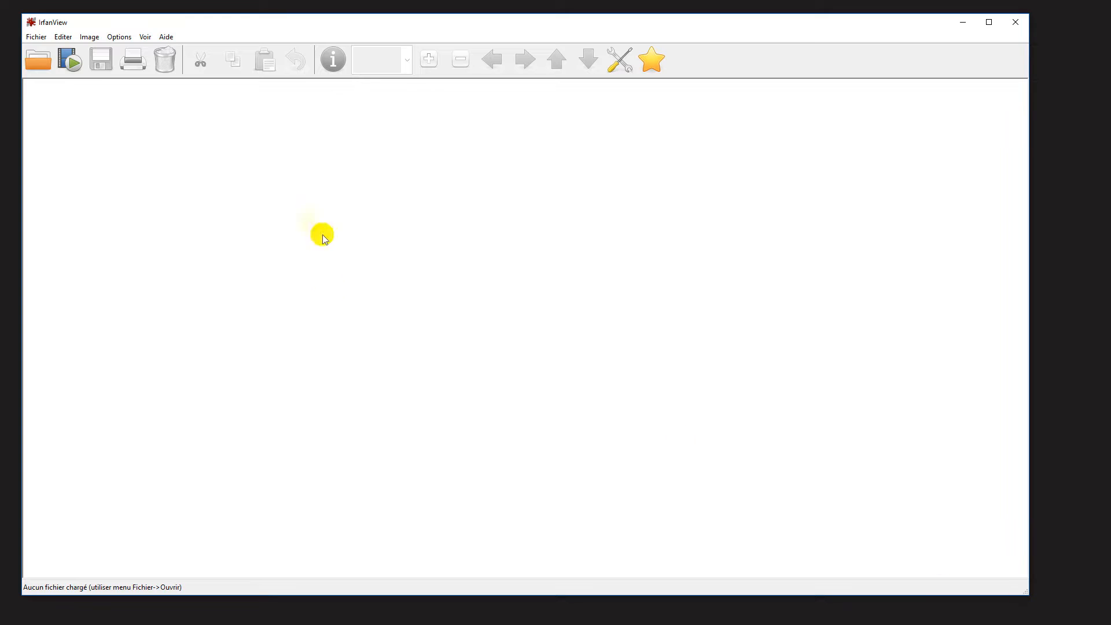
pyautogui.click(47, 68)
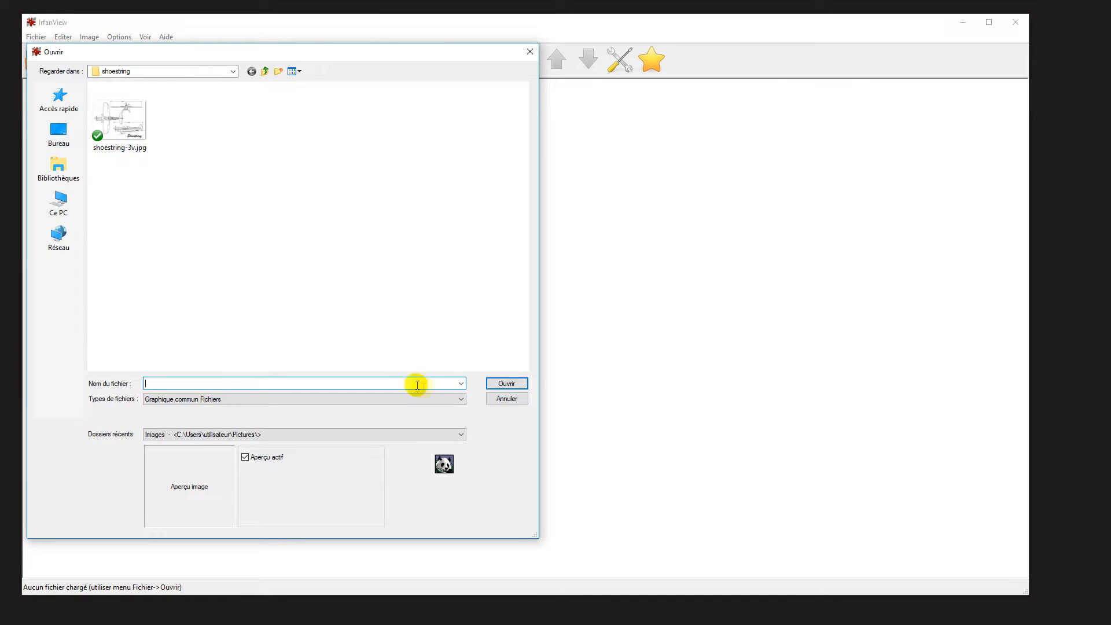
pyautogui.click(466, 402)
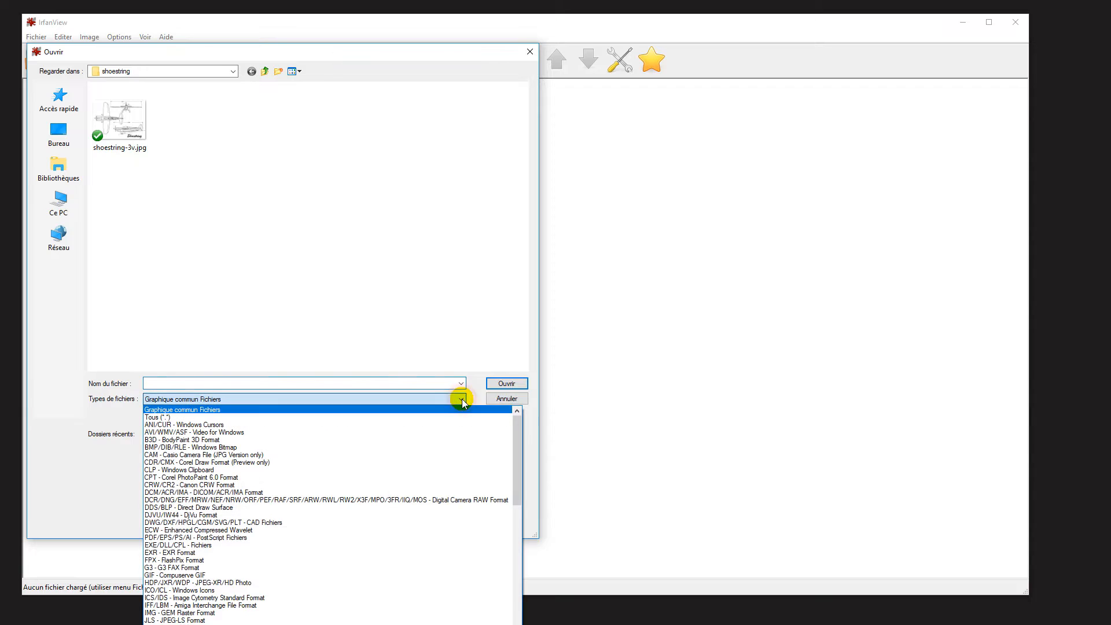
pyautogui.scroll(-3, 418, 484)
pyautogui.scroll(-8, 417, 484)
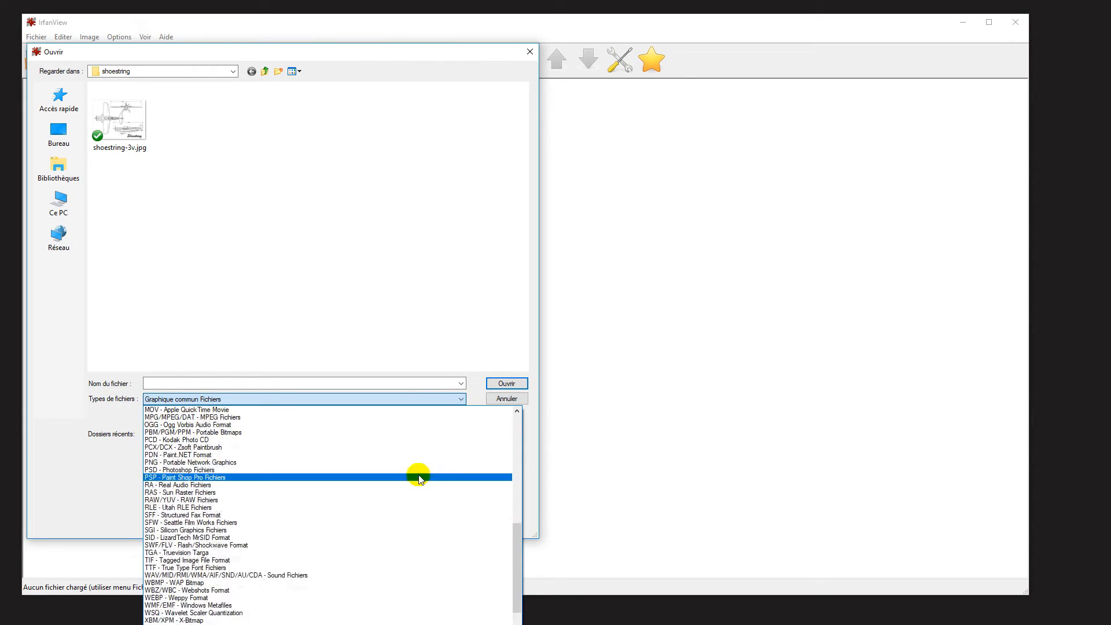
pyautogui.scroll(10, 418, 470)
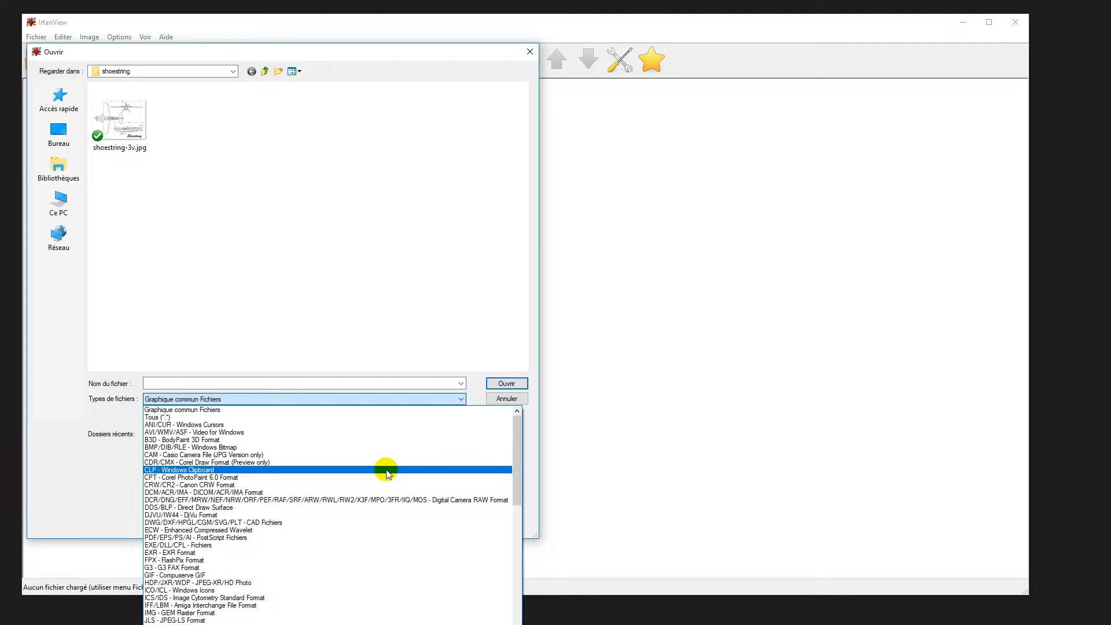
pyautogui.scroll(-3, 395, 498)
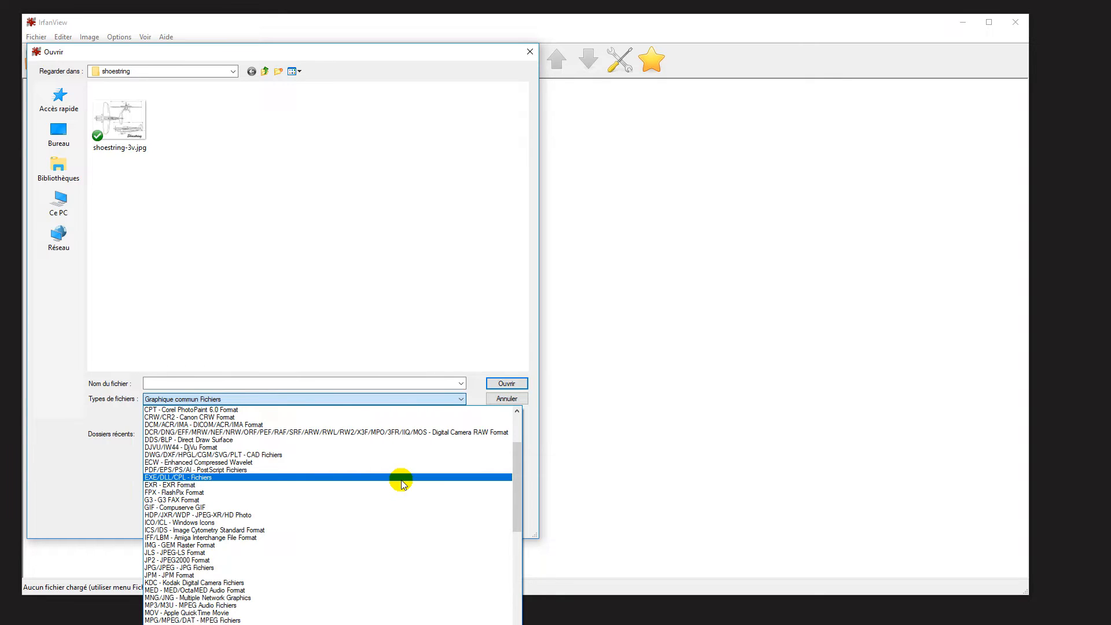
pyautogui.scroll(3, 399, 478)
pyautogui.scroll(-3, 414, 497)
pyautogui.scroll(1, 414, 505)
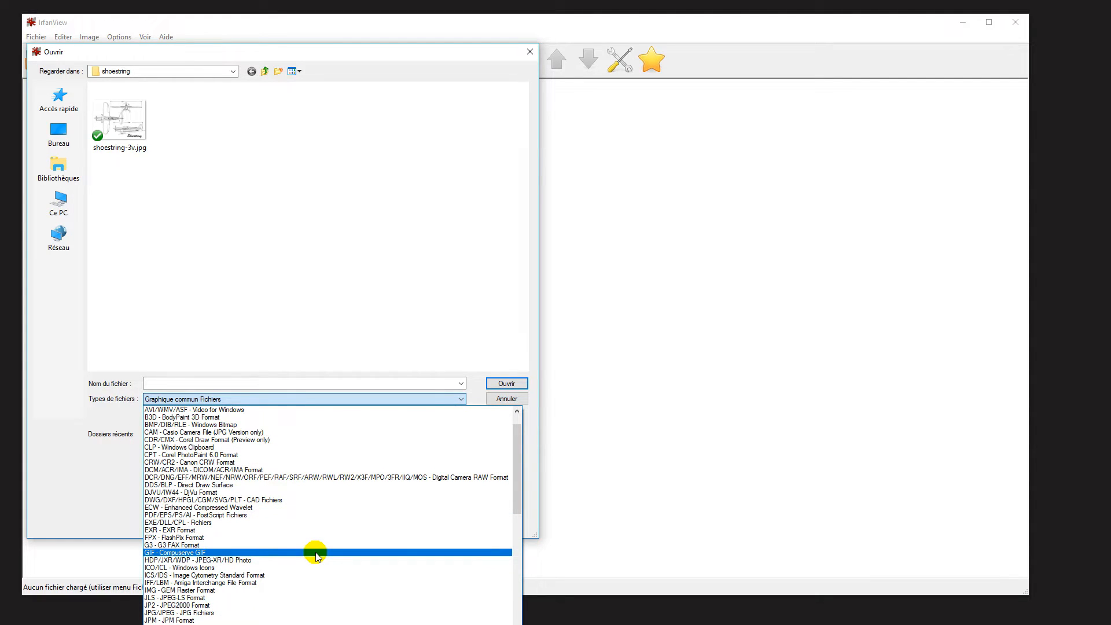
pyautogui.click(339, 235)
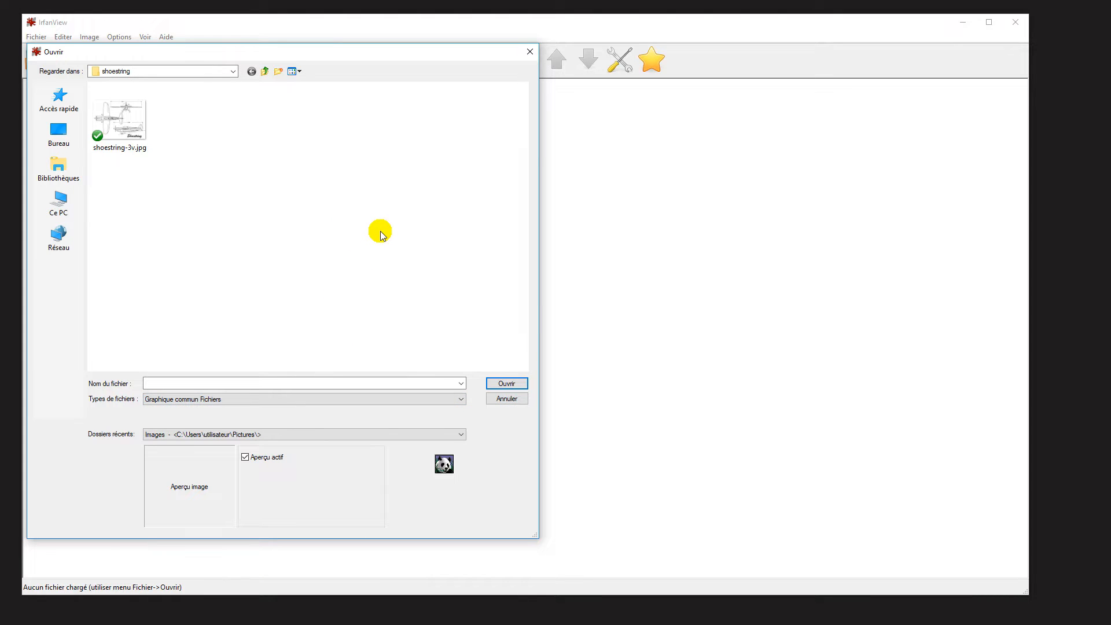
# Open shoestring-3v.jpg from the shoestring folder to view the three-view drawing, and close IrfanView.
pyautogui.click(128, 114)
pyautogui.click(506, 383)
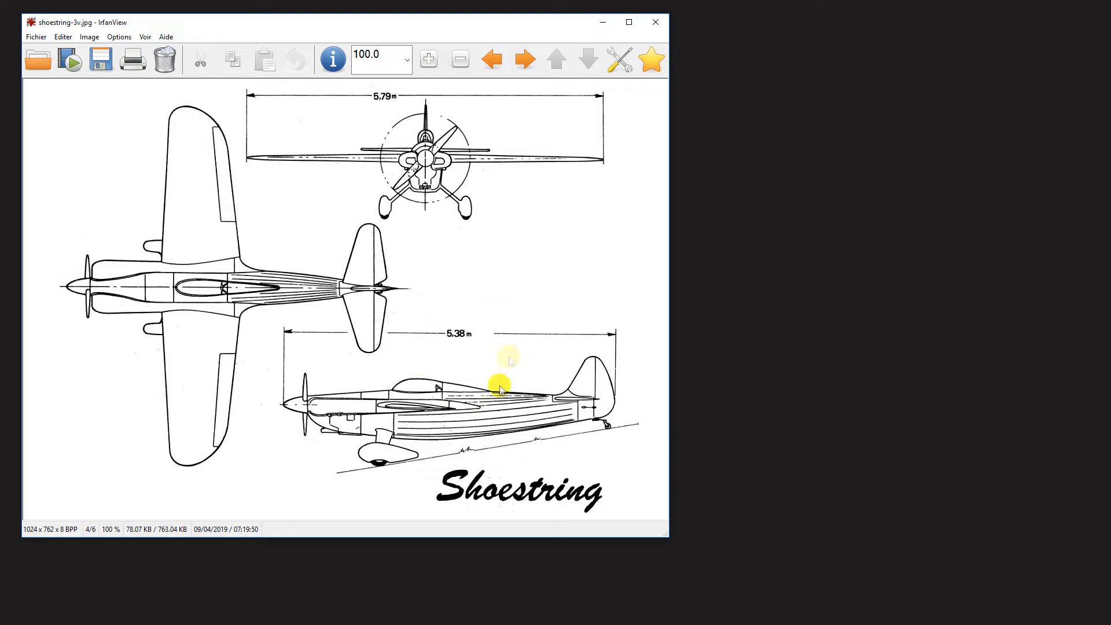
pyautogui.click(662, 24)
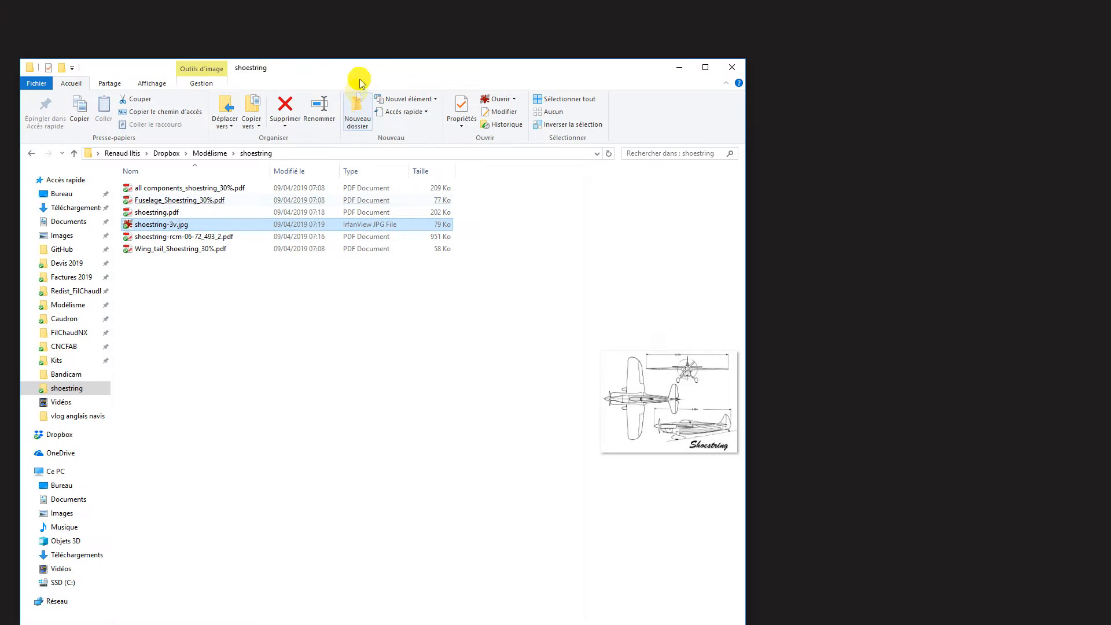
# Move the File Explorer window up slightly and open Tracker Software's PDF-XChange Editor product page from the search results in the browser.
pyautogui.moveTo(365, 69); pyautogui.dragTo(369, 44)
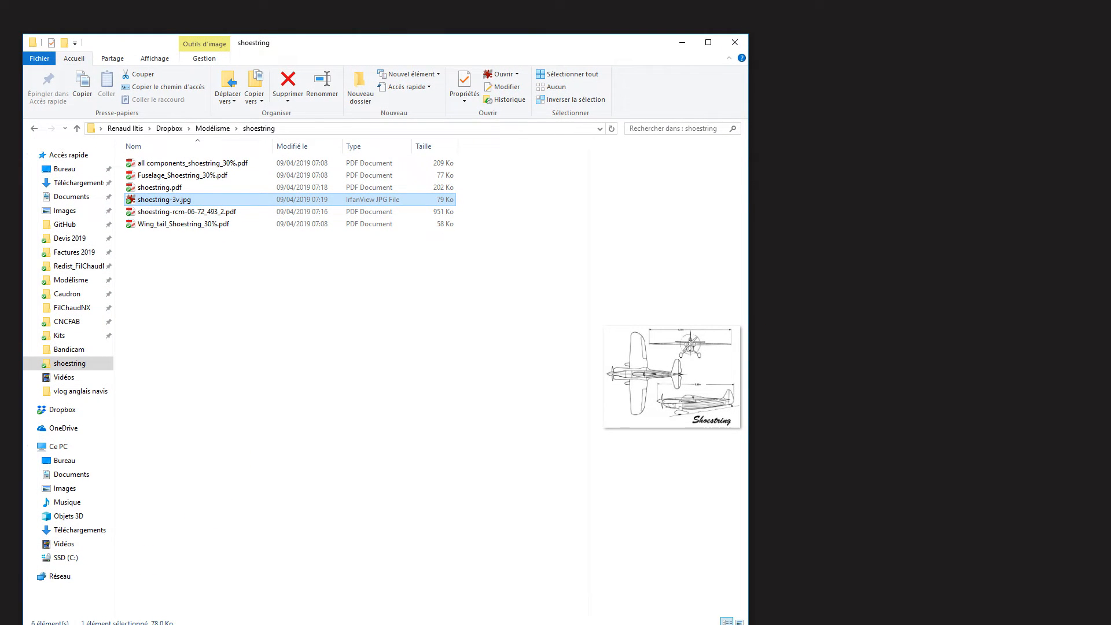
pyautogui.click(306, 624)
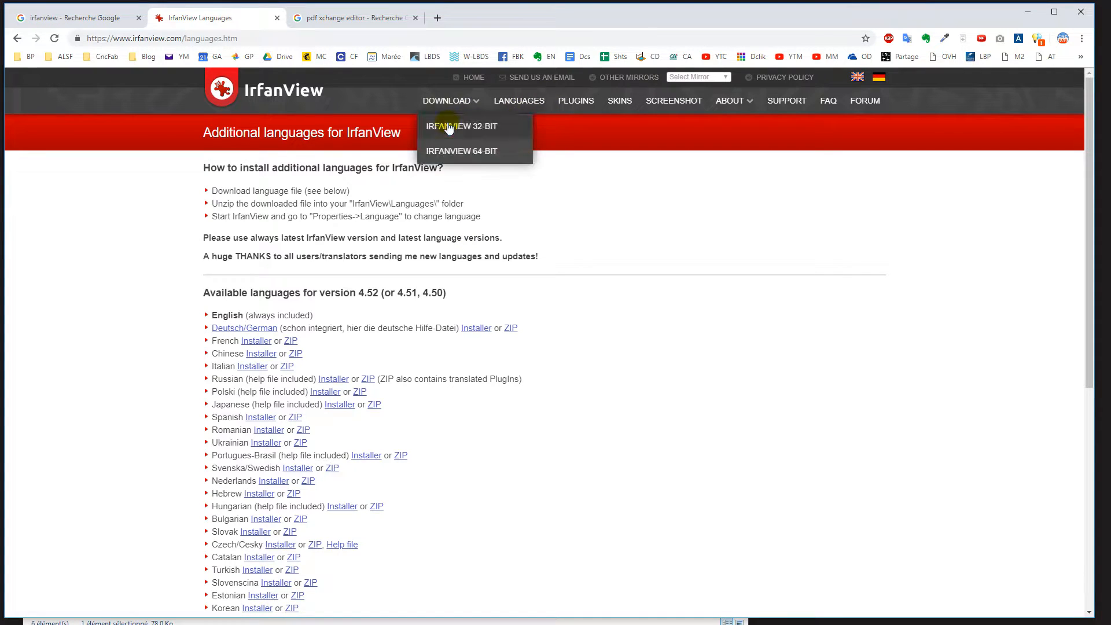
pyautogui.click(373, 20)
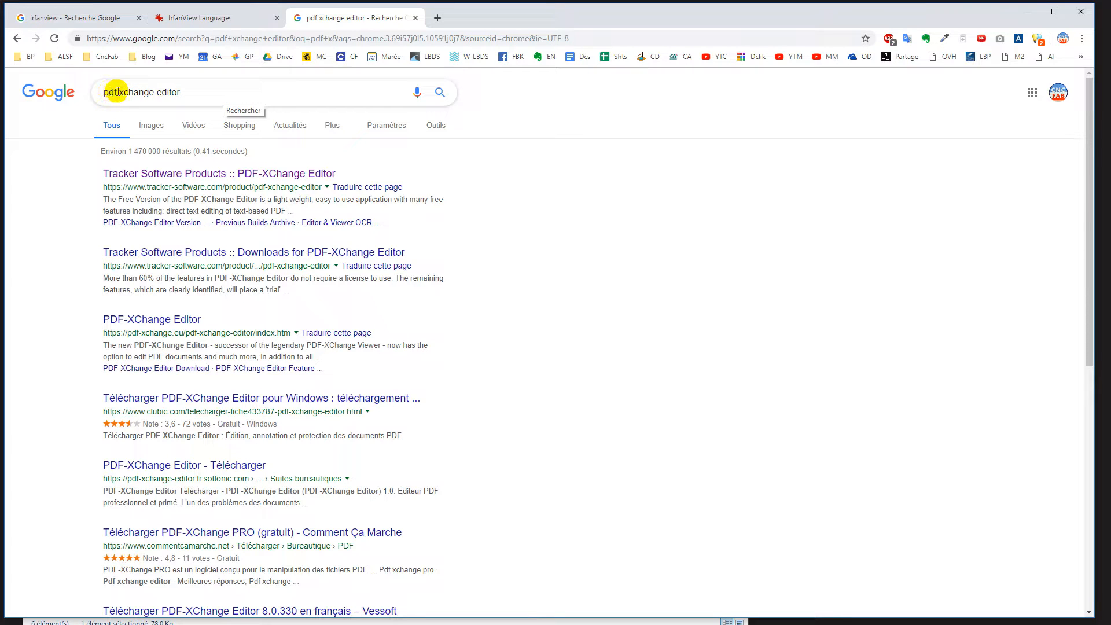
pyautogui.click(197, 176)
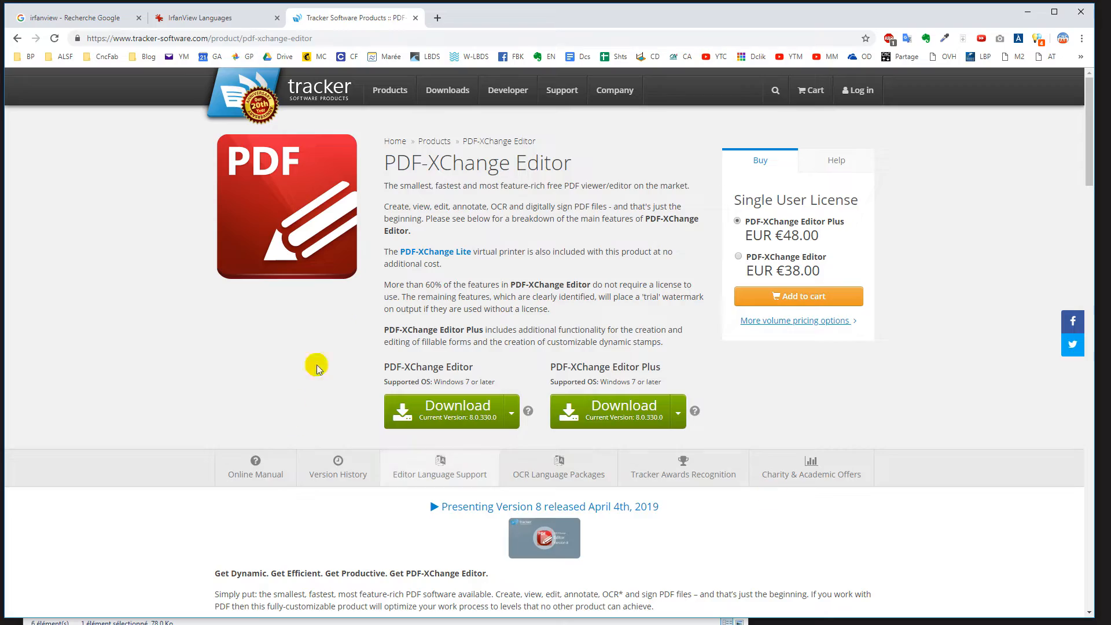
# Review the PDF-XChange Editor feature list, close that page and minimise the browser.
pyautogui.scroll(-10, 141, 298)
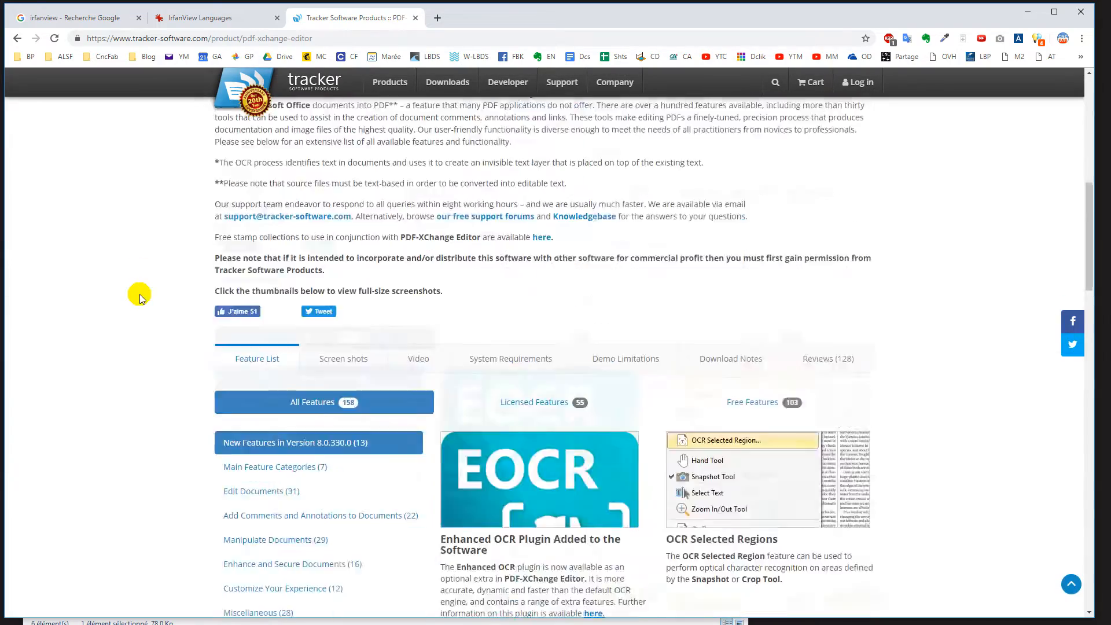
pyautogui.scroll(-15, 140, 295)
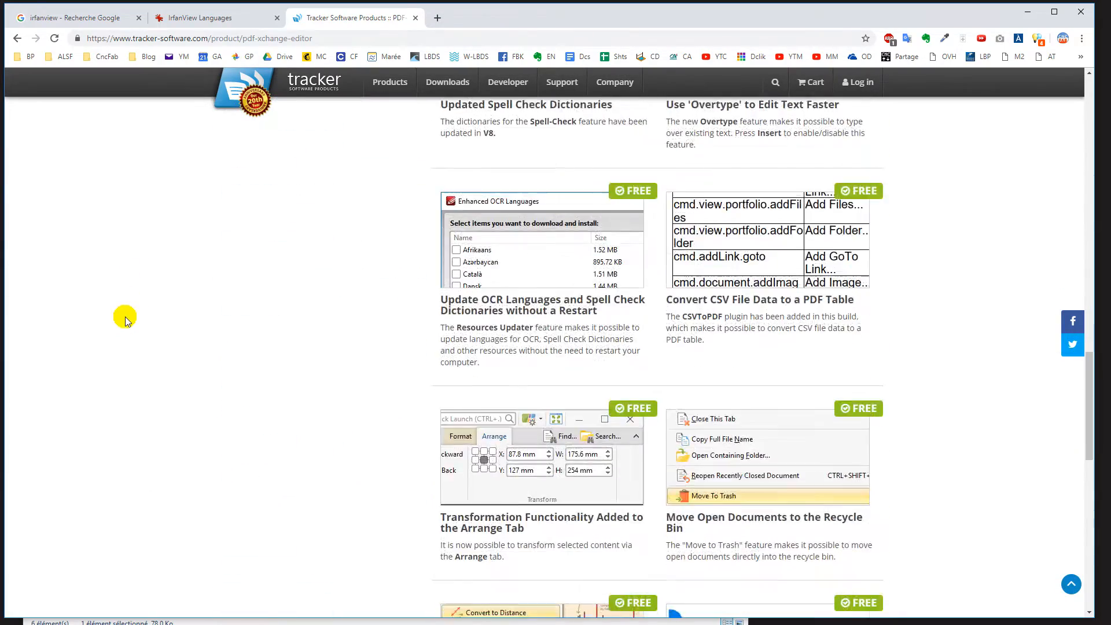
pyautogui.scroll(-10, 124, 318)
pyautogui.scroll(5, 131, 303)
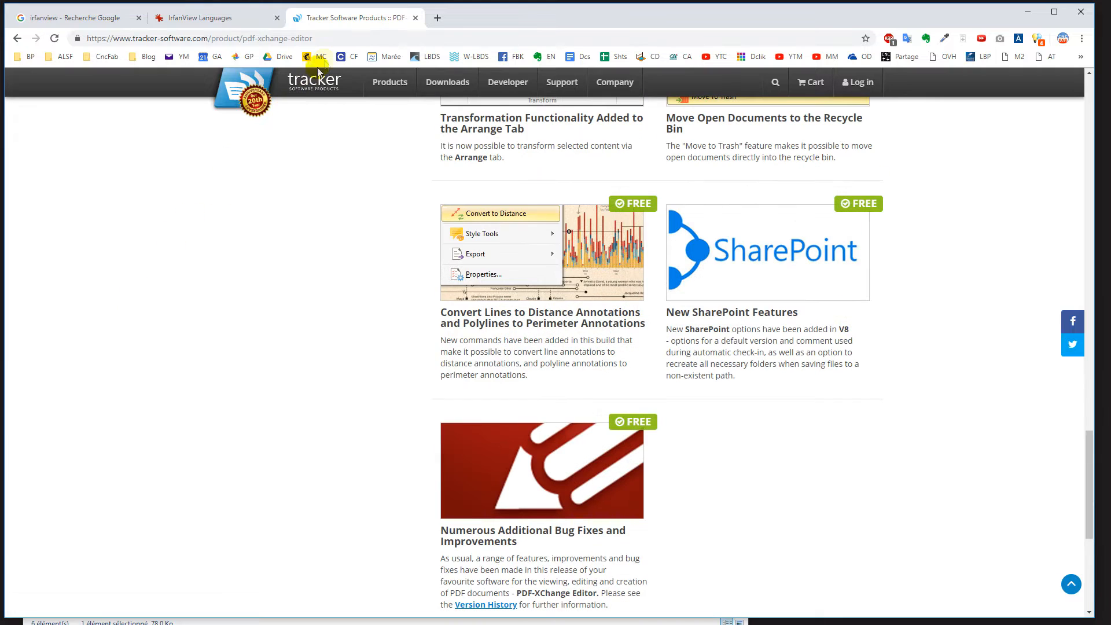
pyautogui.click(416, 18)
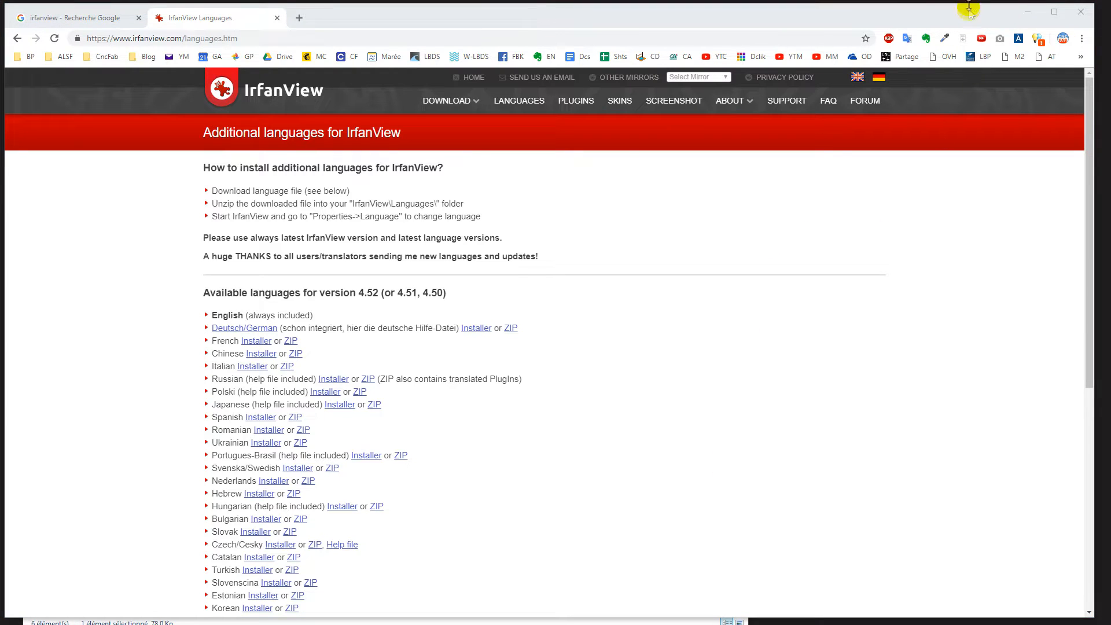
pyautogui.click(1028, 12)
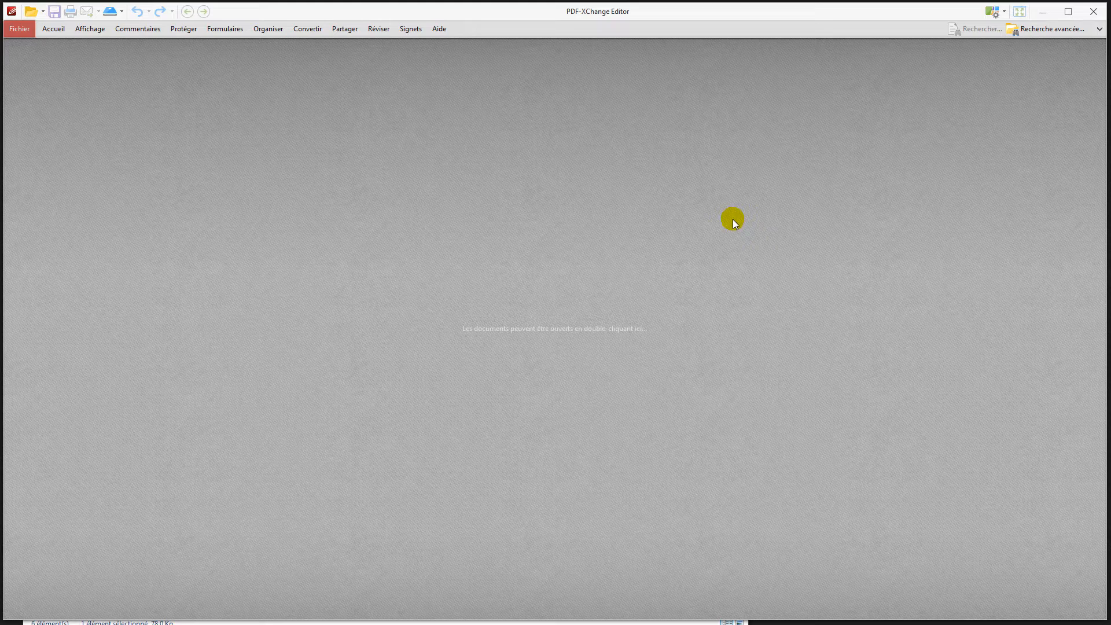
# Open Fuselage_Shoestring_30%.pdf from the shoestring folder and rotate its page 90° counterclockwise so the fuselage lies horizontally.
pyautogui.click(29, 12)
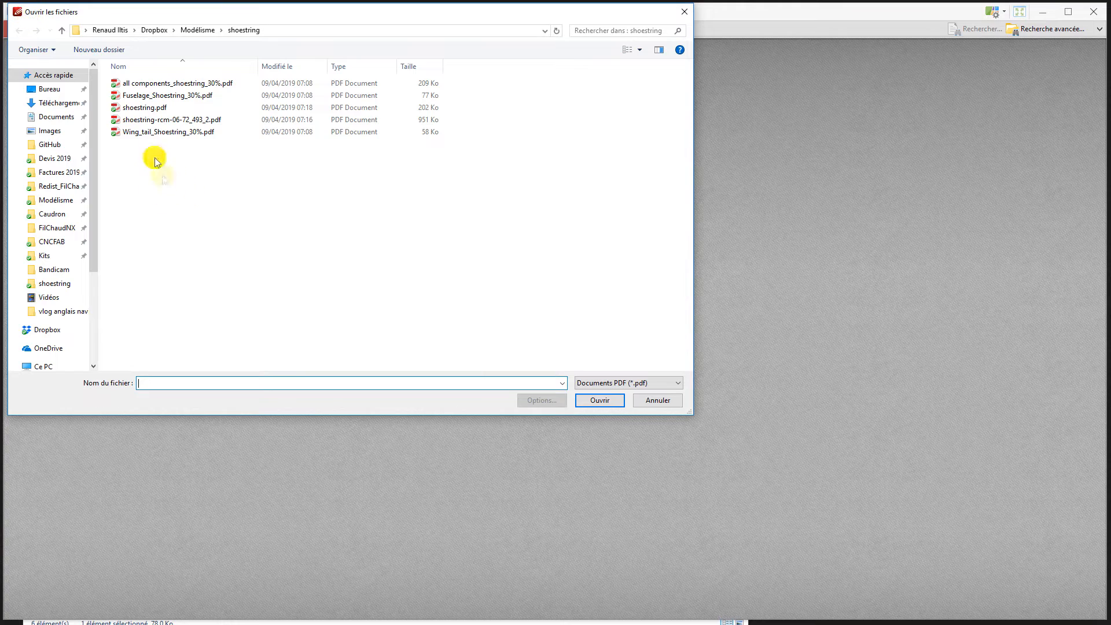
pyautogui.doubleClick(141, 96)
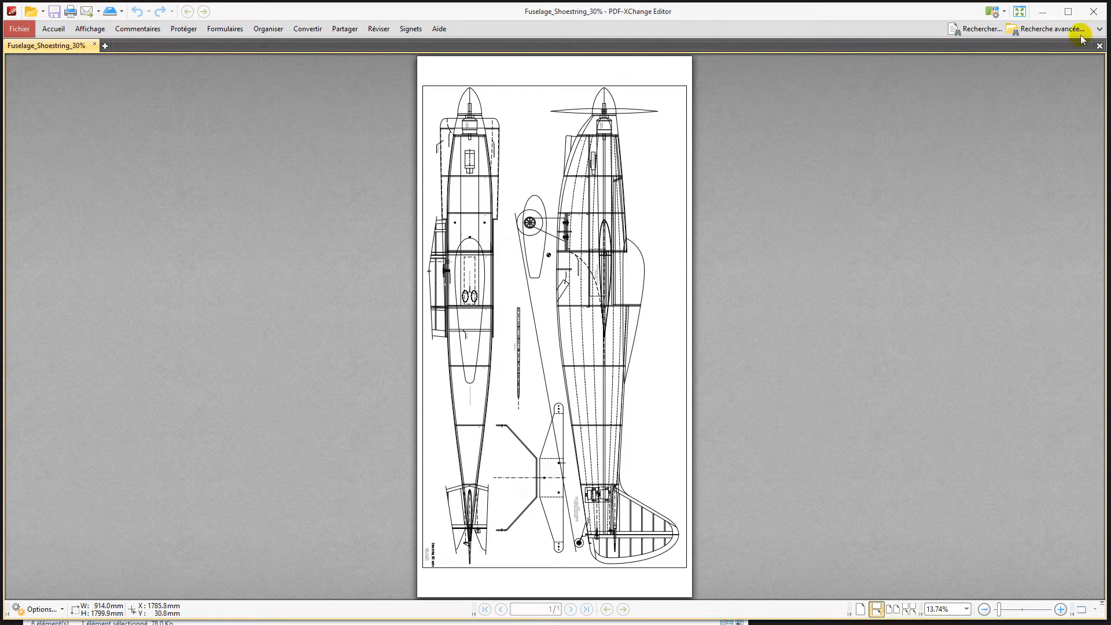
pyautogui.click(1099, 30)
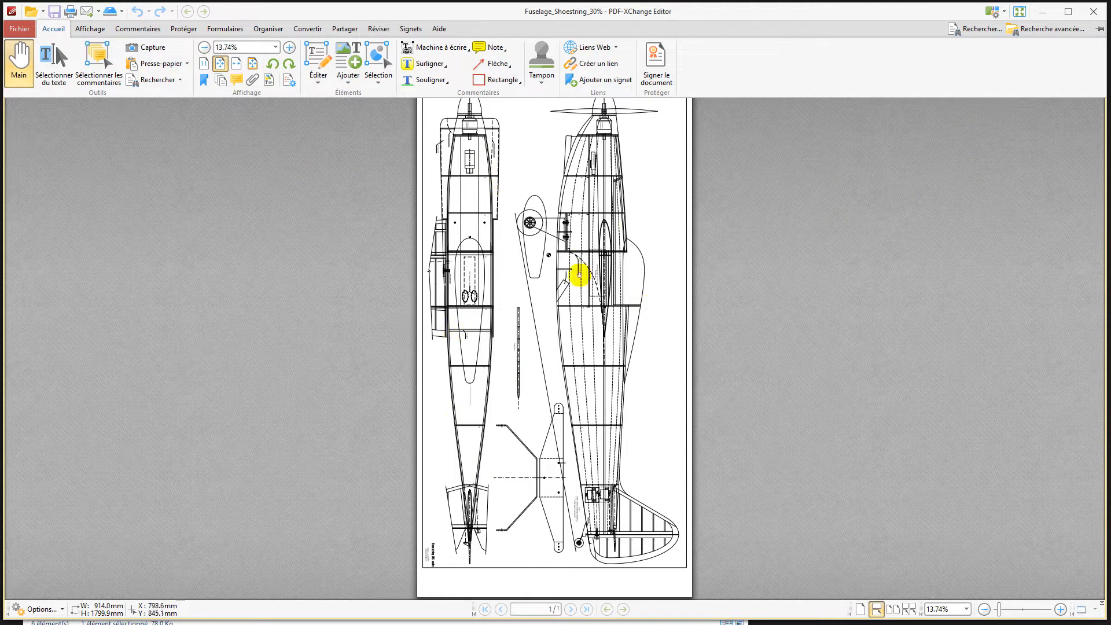
pyautogui.click(272, 65)
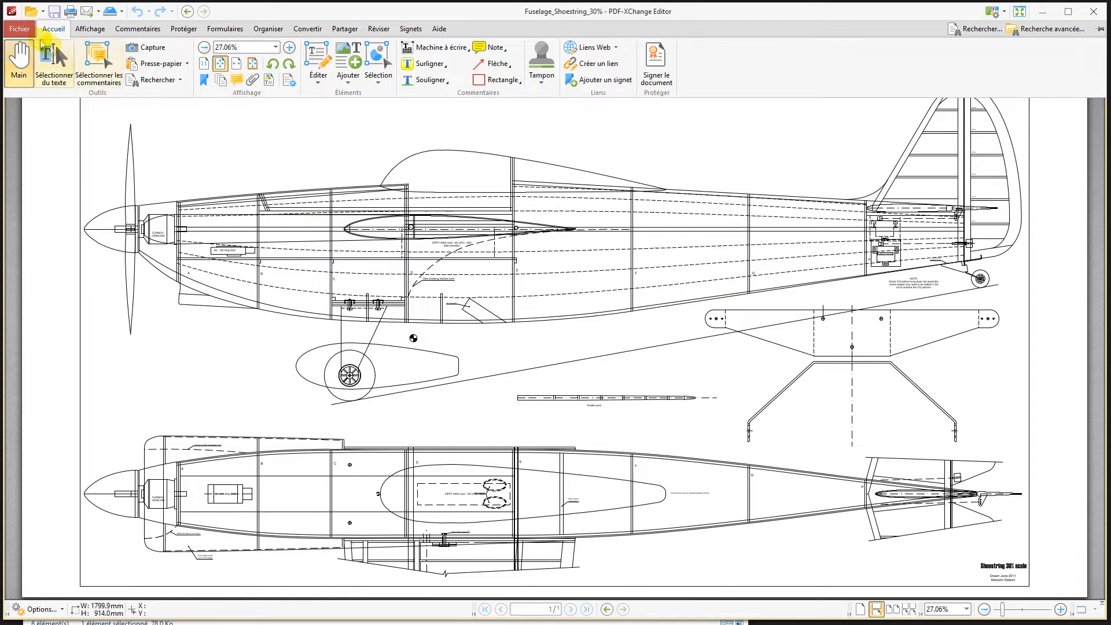
# Start exporting the fuselage plan to an image and choose JPEG - Joint Photographic Experts Group as the image type.
pyautogui.click(26, 30)
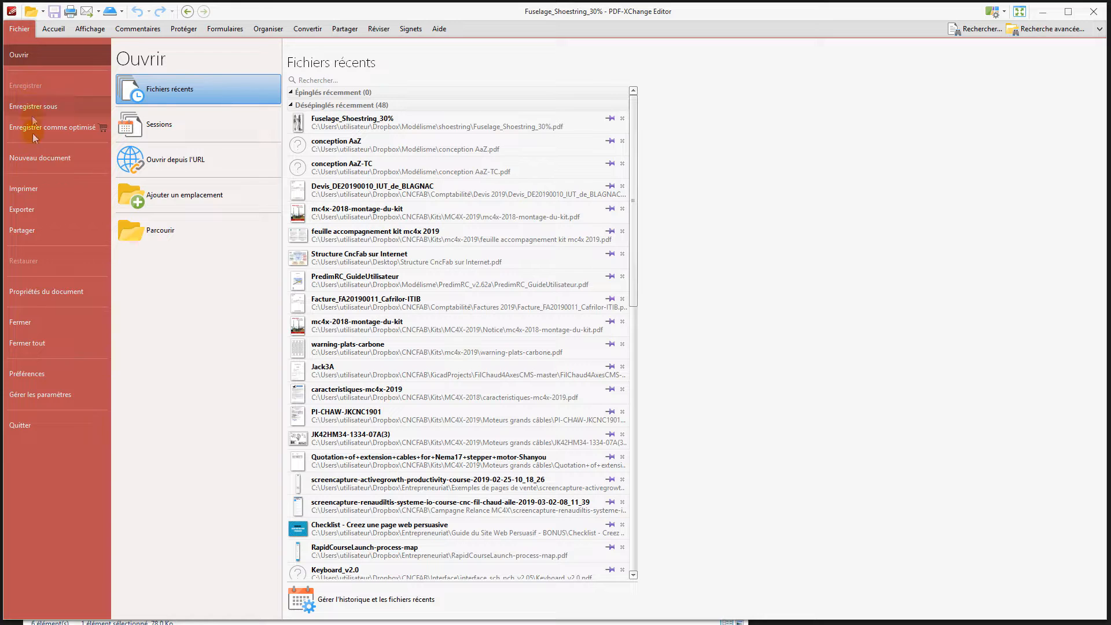
pyautogui.click(39, 215)
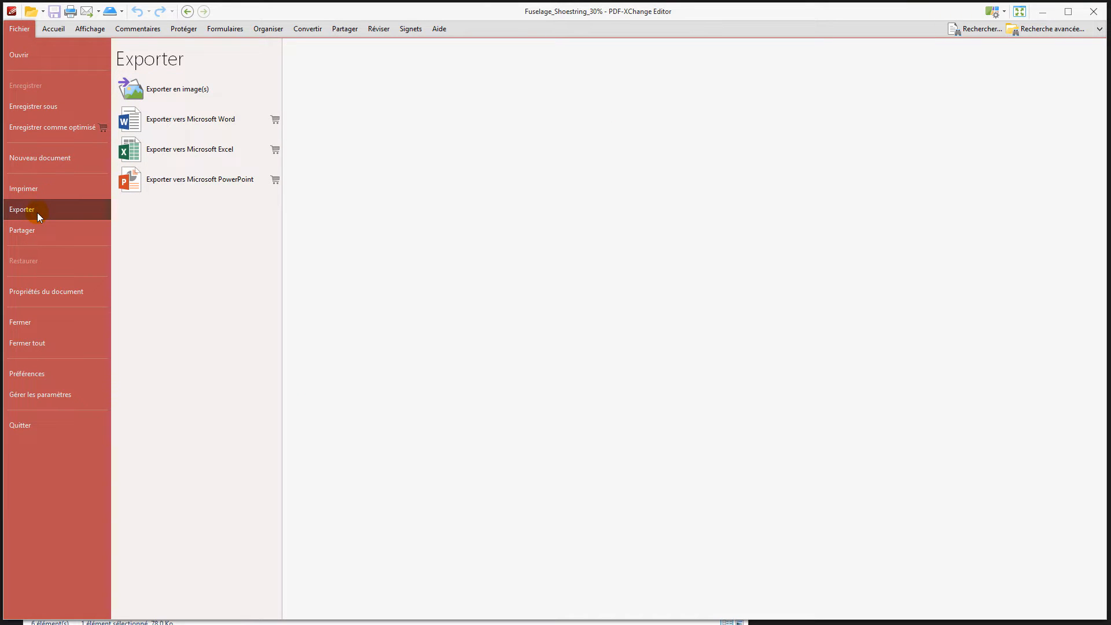
pyautogui.click(179, 92)
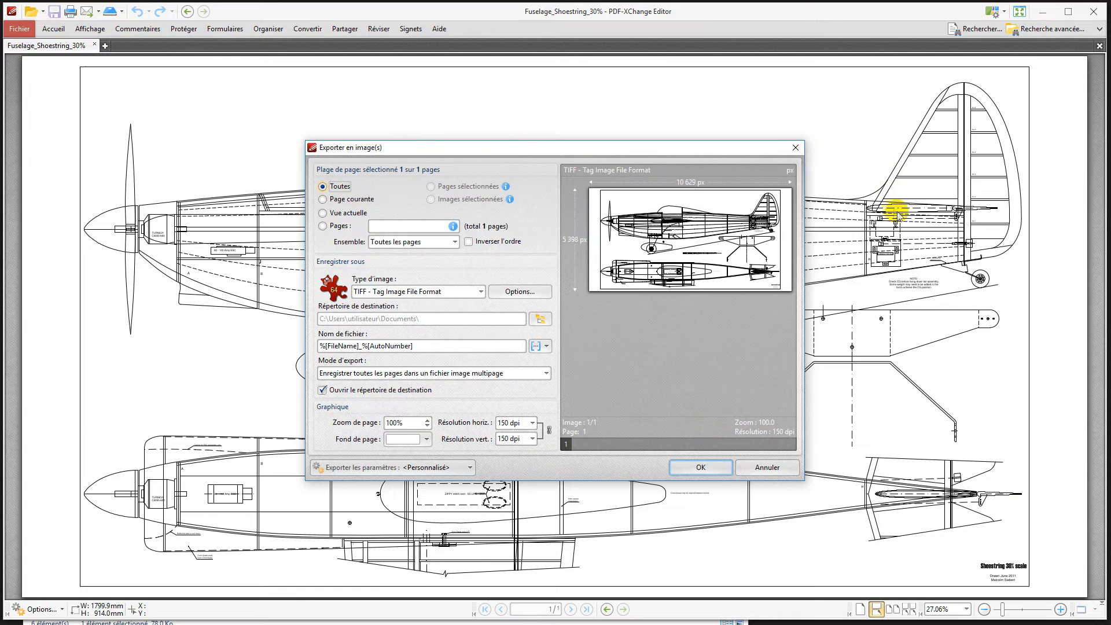
pyautogui.click(481, 292)
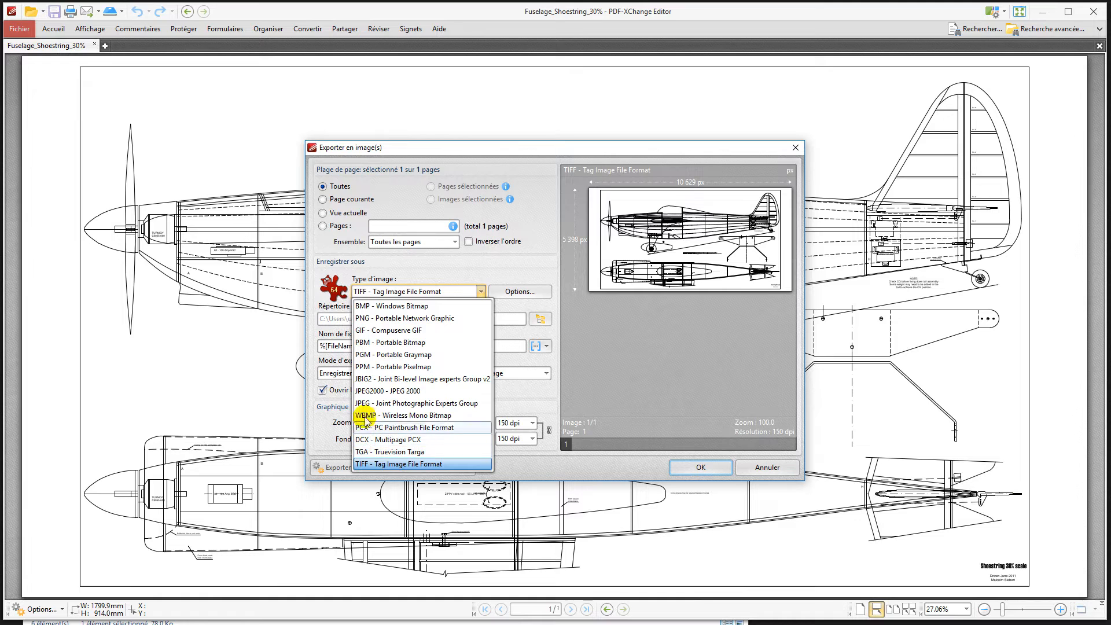
pyautogui.click(400, 403)
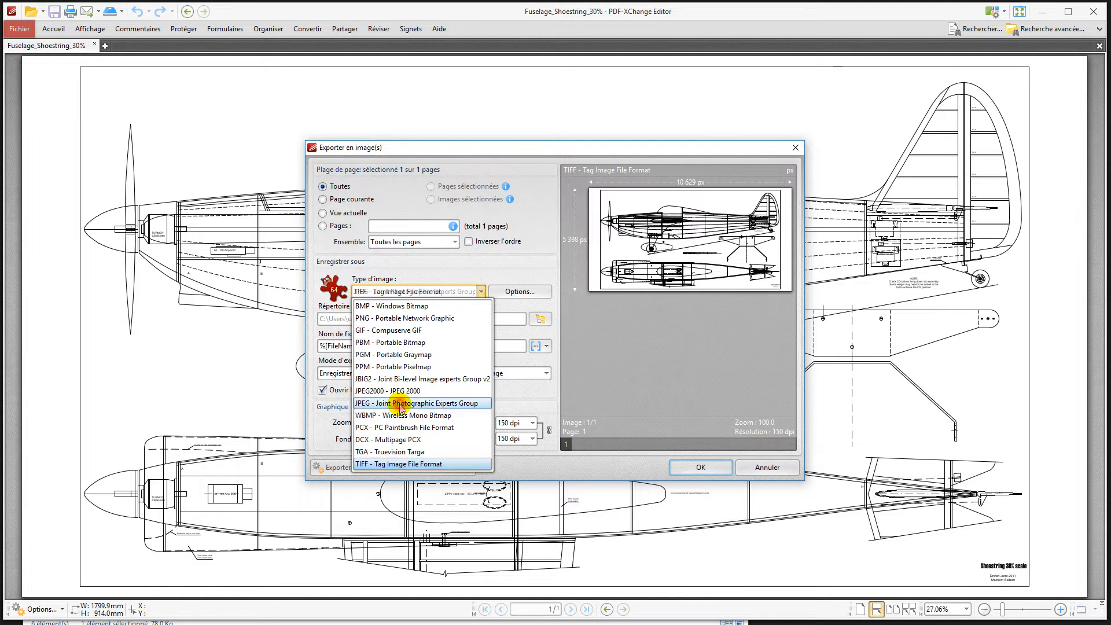
# Adjust the JPEG quality in the image saving options and accept them.
pyautogui.click(521, 295)
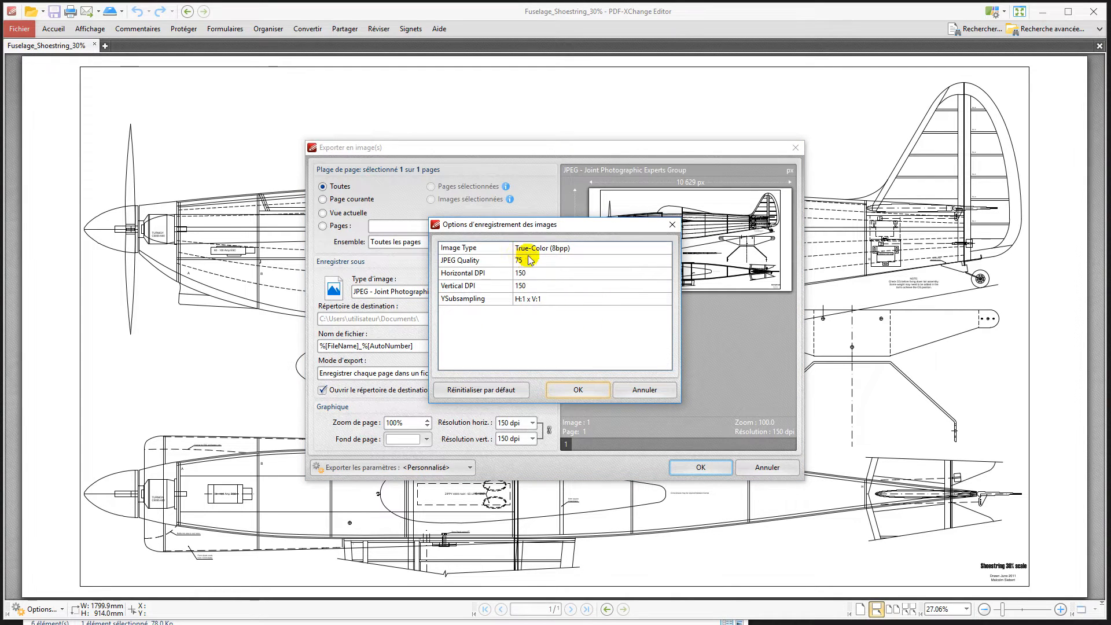
pyautogui.click(539, 261)
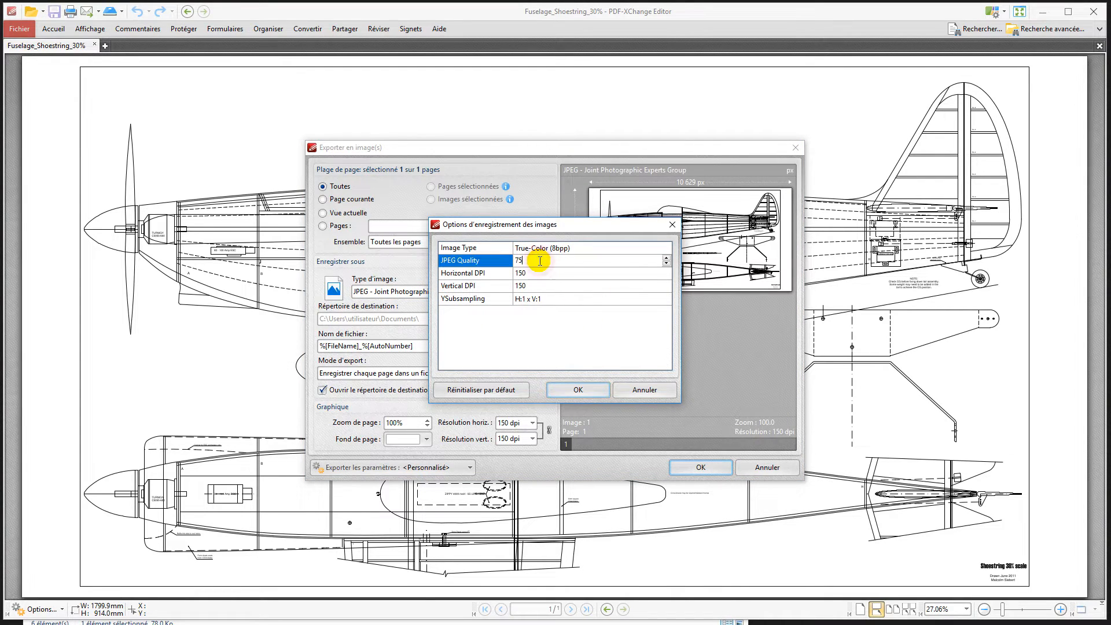
pyautogui.click(667, 261)
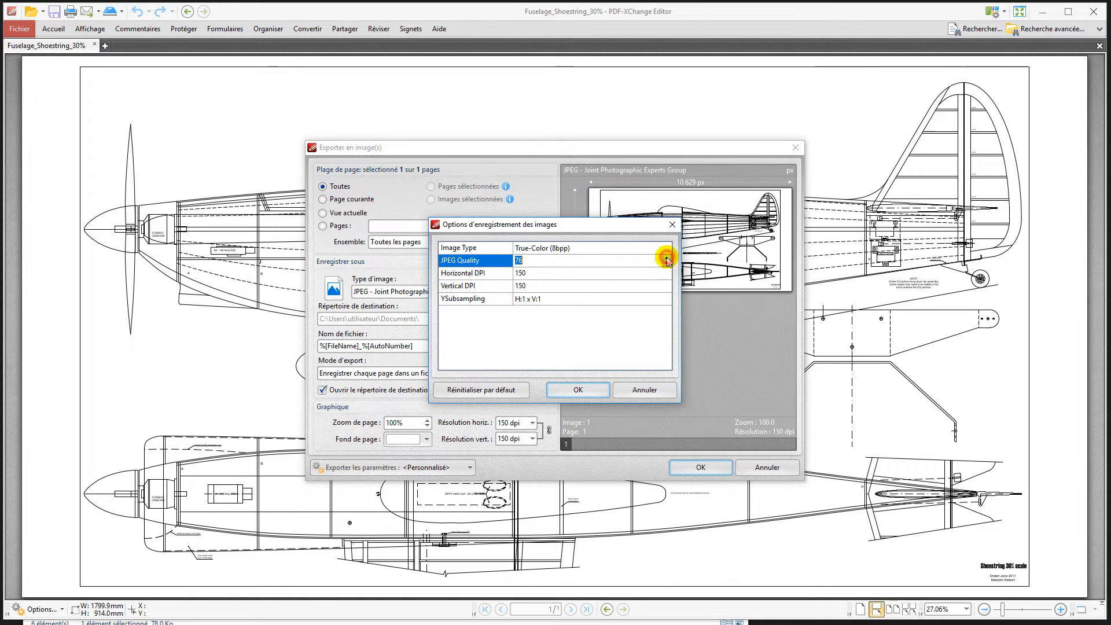
pyautogui.click(594, 390)
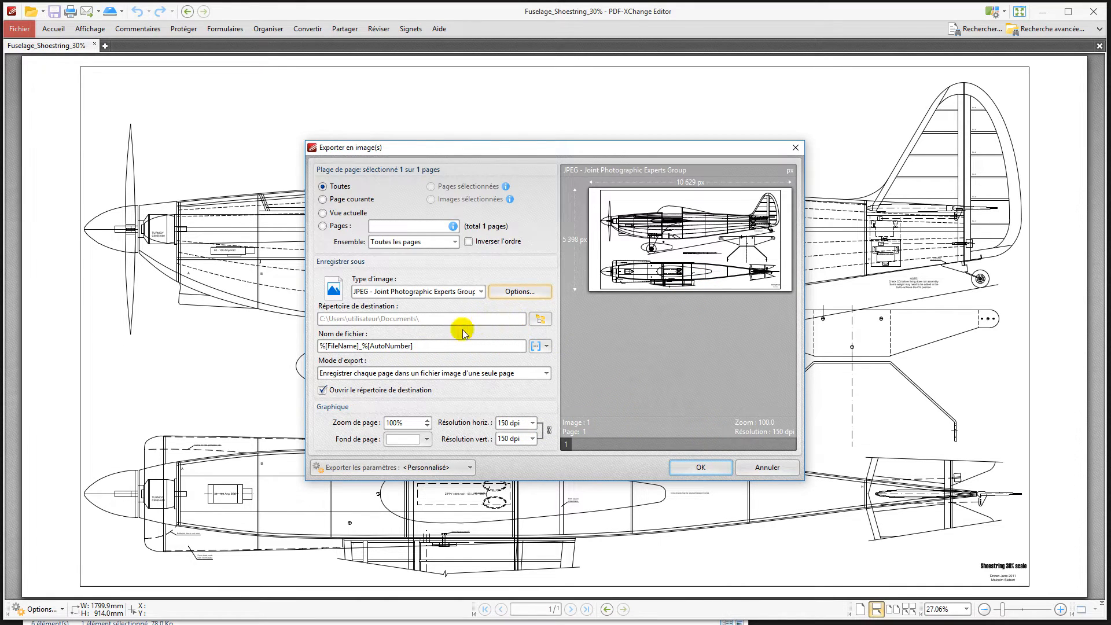
# Set the export destination to the shoestring folder inside Modélisme and export the plan at 150 dpi.
pyautogui.click(539, 320)
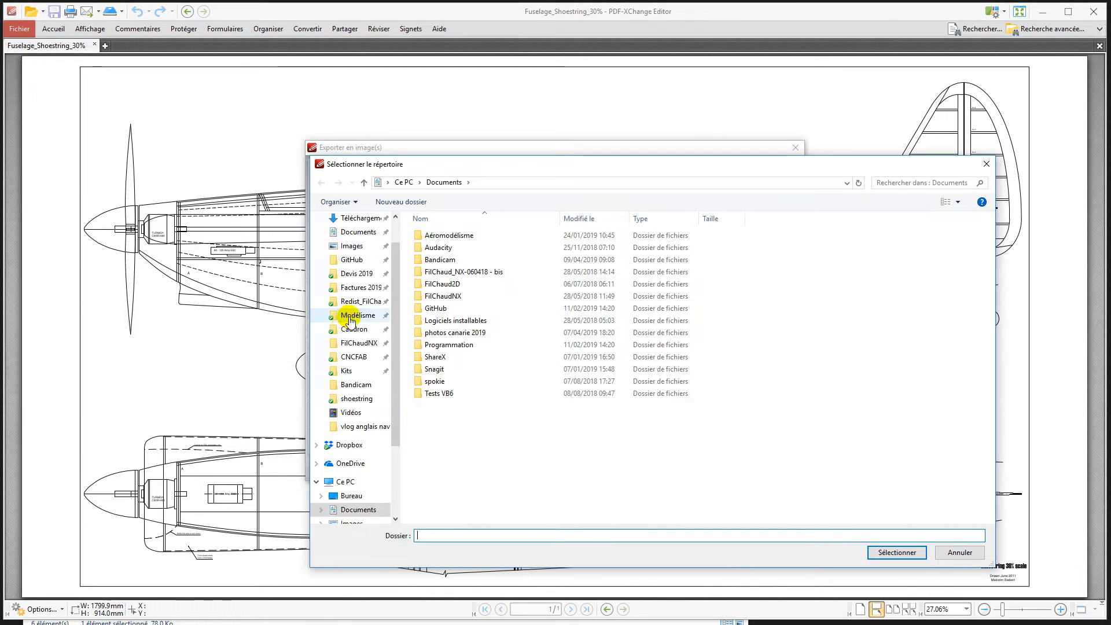
pyautogui.click(348, 315)
pyautogui.doubleClick(435, 320)
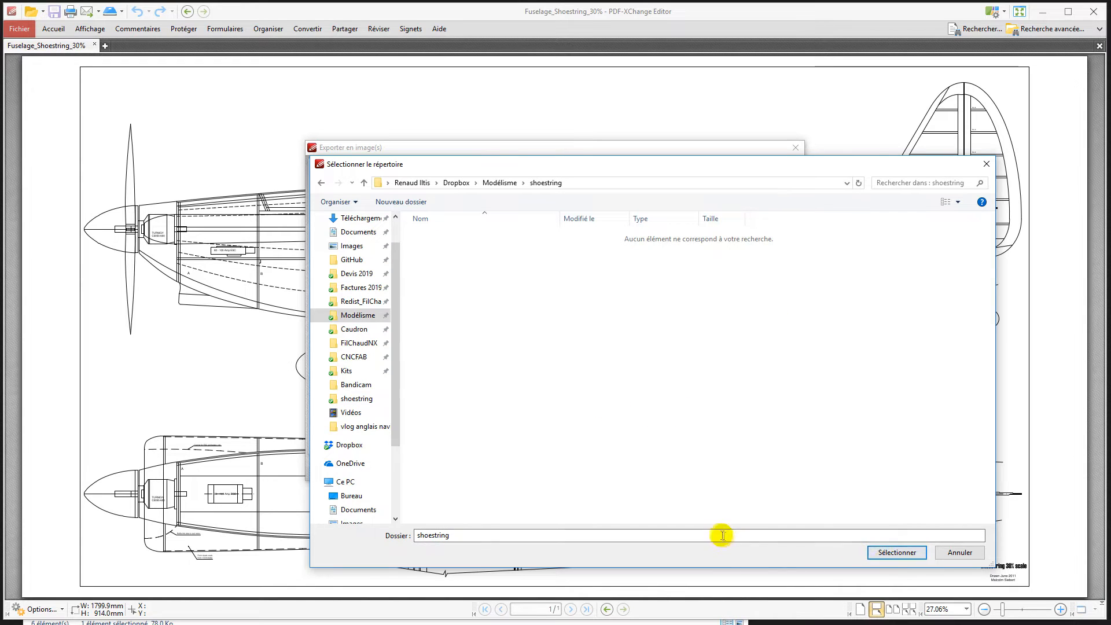
pyautogui.click(896, 553)
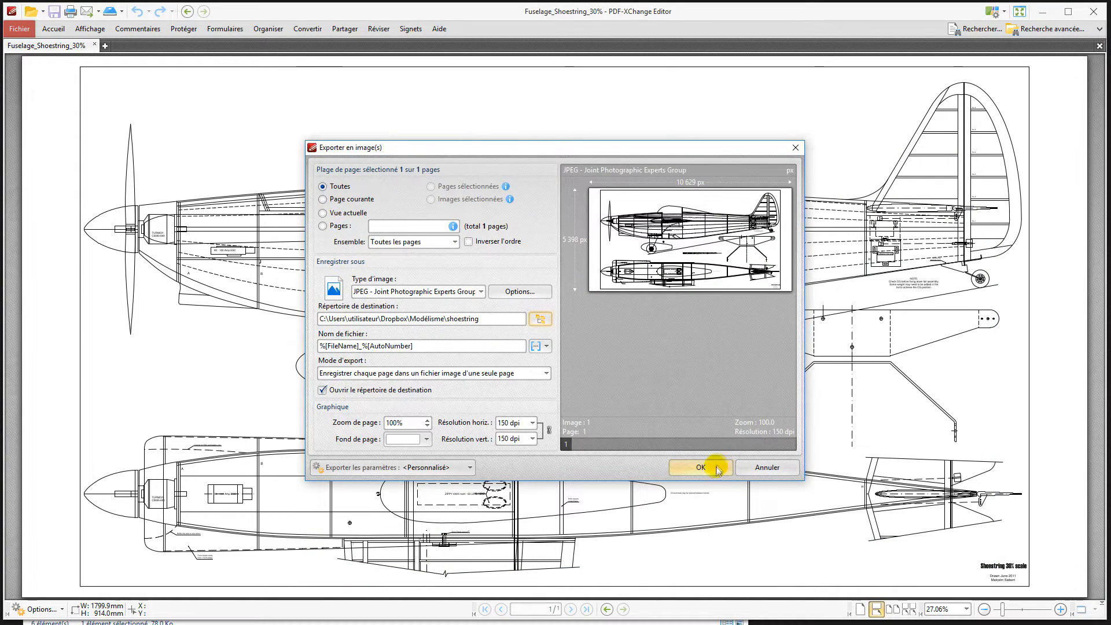
pyautogui.click(702, 467)
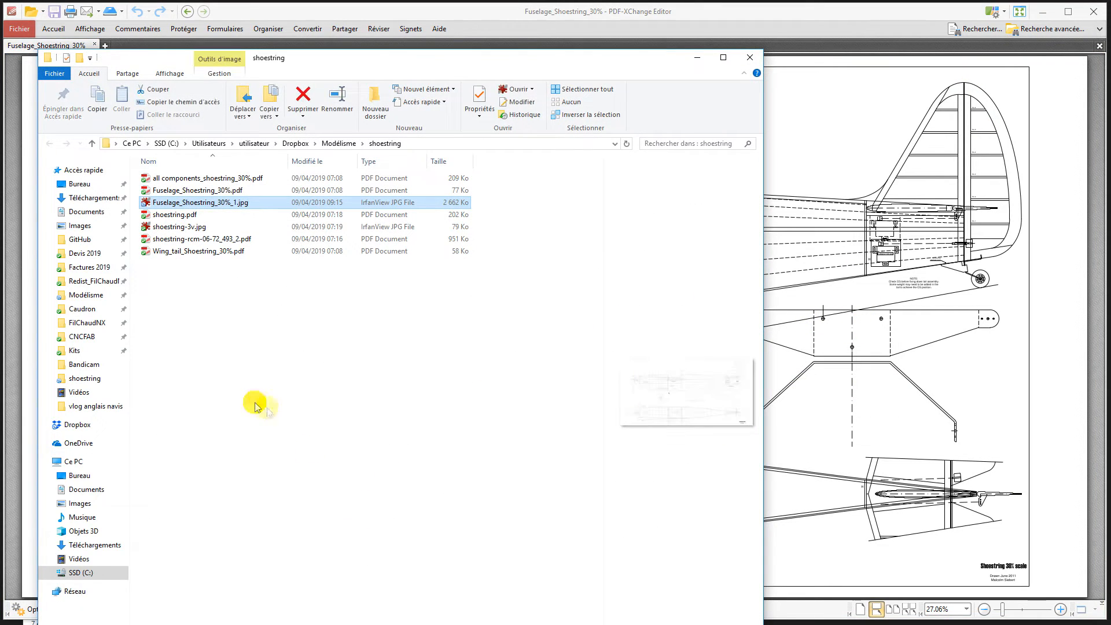
# Open the exported Fuselage_Shoestring_30%_1.jpg in IrfanView and zoom in on the outline behind the canopy to inspect line quality.
pyautogui.moveTo(175, 204)
pyautogui.doubleClick(175, 204)
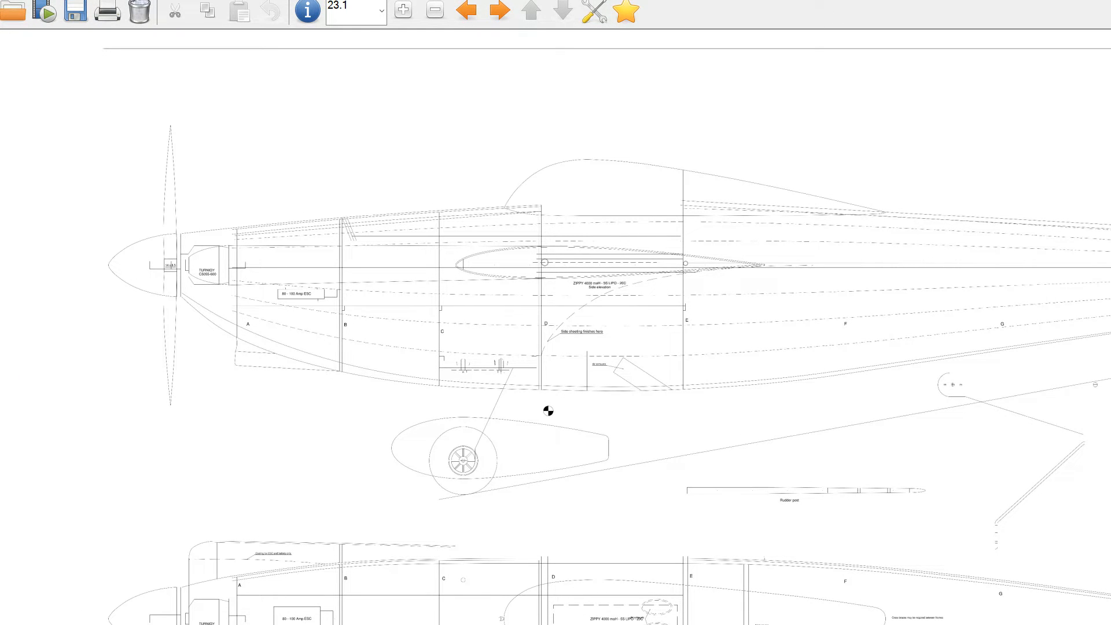
pyautogui.moveTo(555, 0); pyautogui.dragTo(555, 72)
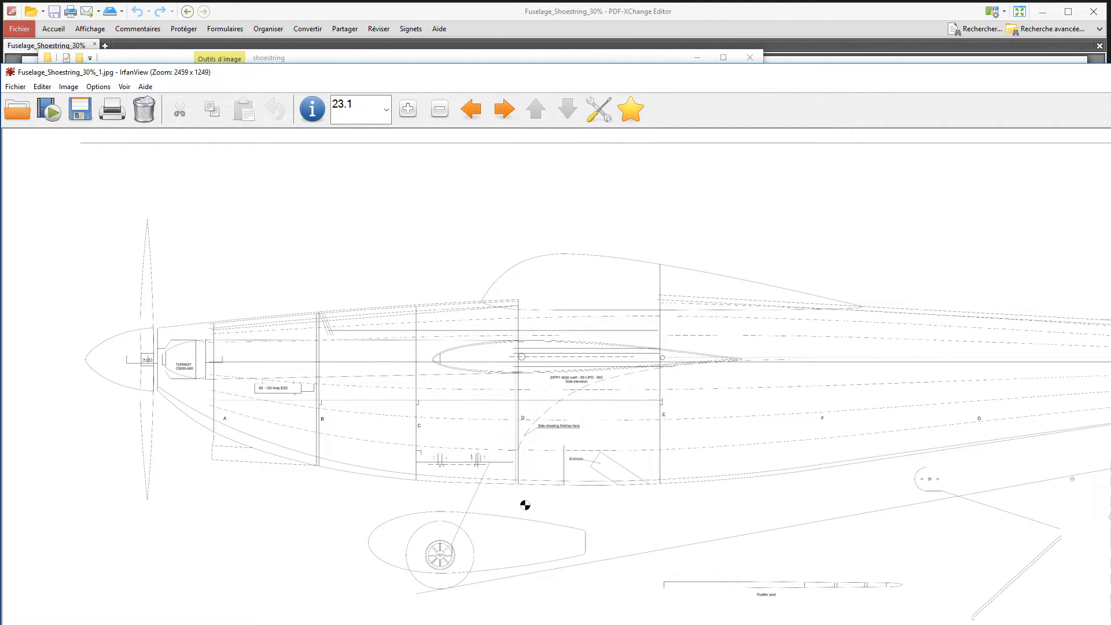
pyautogui.moveTo(623, 210); pyautogui.dragTo(849, 329)
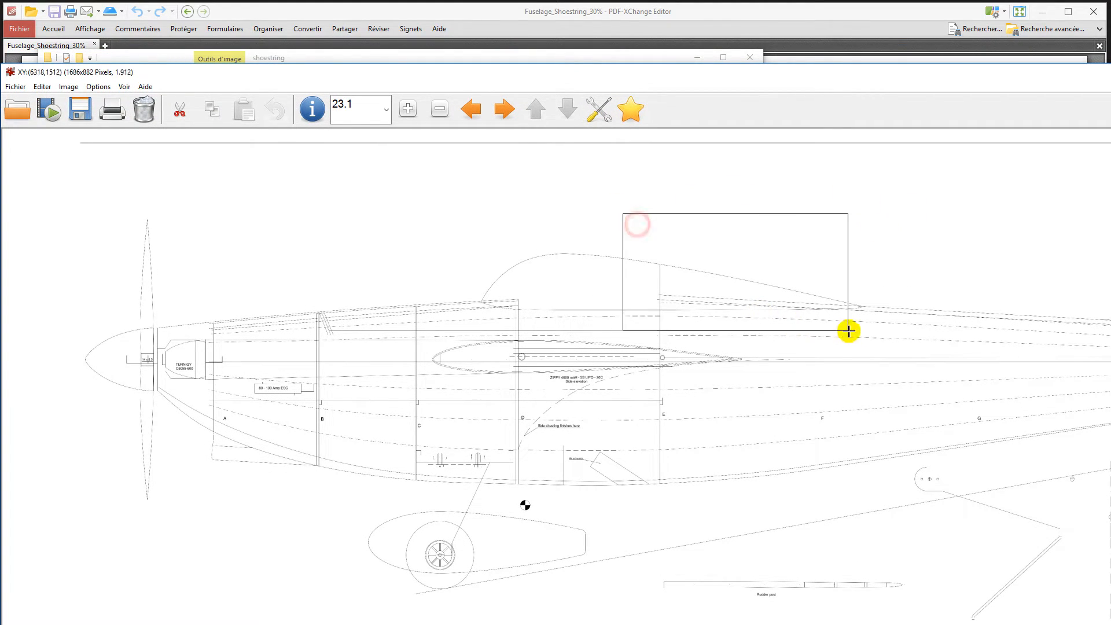
pyautogui.click(729, 275)
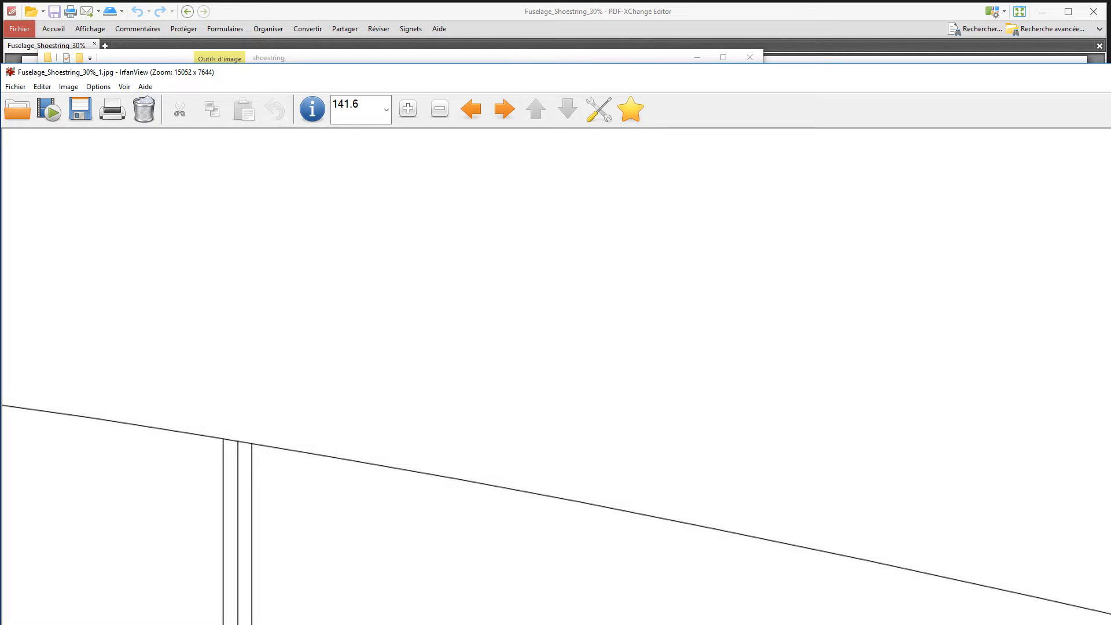
# Resize and reposition the IrfanView window so its title bar and status bar both fit on screen.
pyautogui.moveTo(1110, 65); pyautogui.dragTo(867, 382)
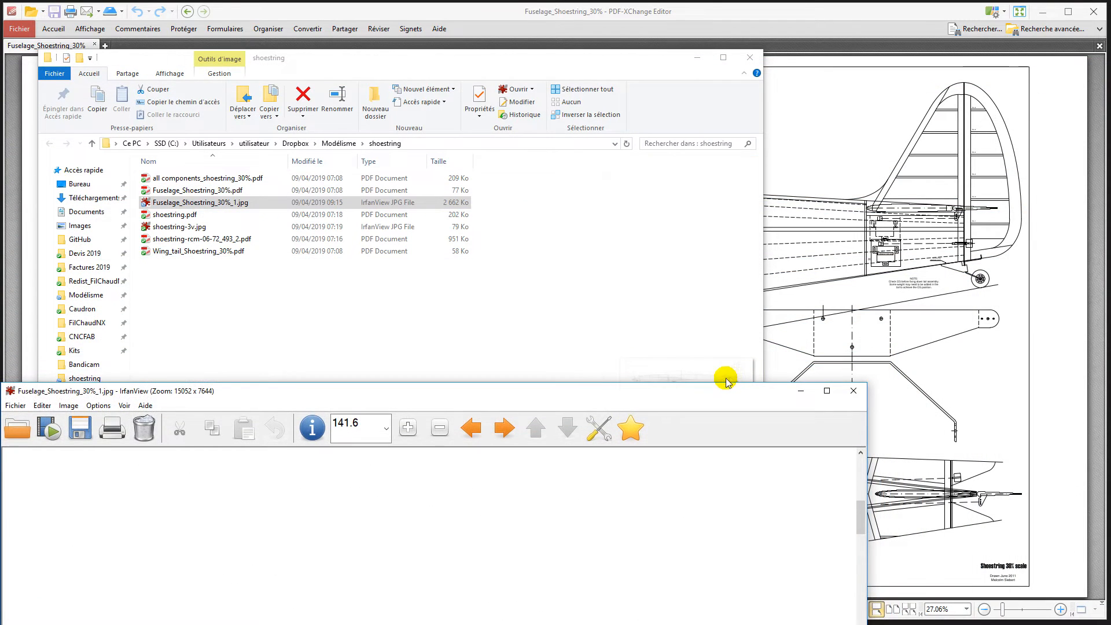
pyautogui.moveTo(726, 394); pyautogui.dragTo(786, 42)
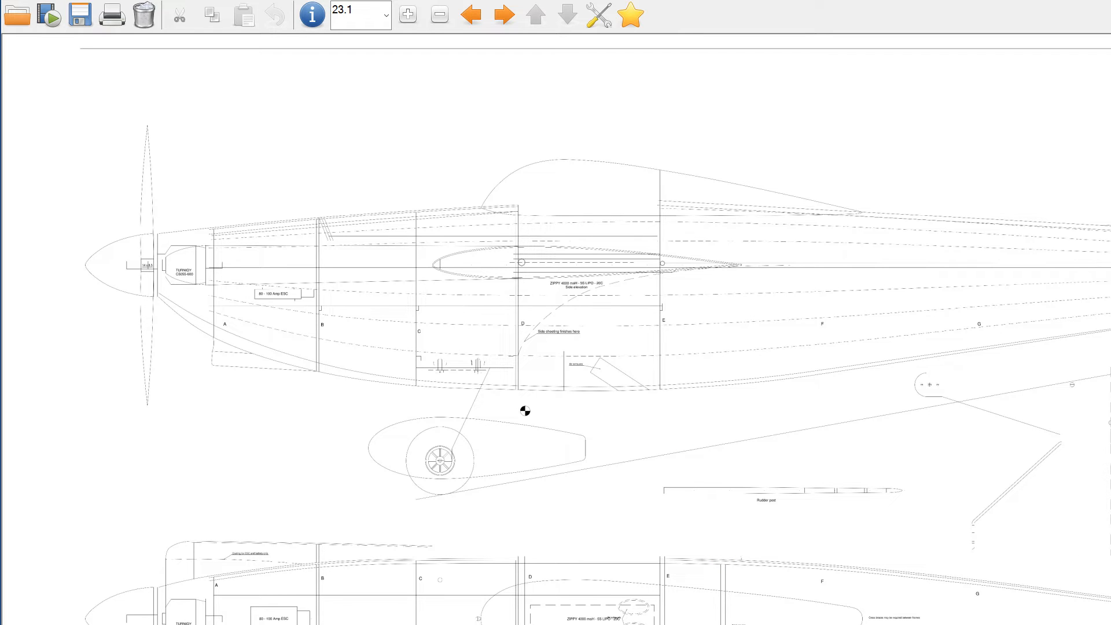
pyautogui.moveTo(1110, 624); pyautogui.dragTo(1083, 589)
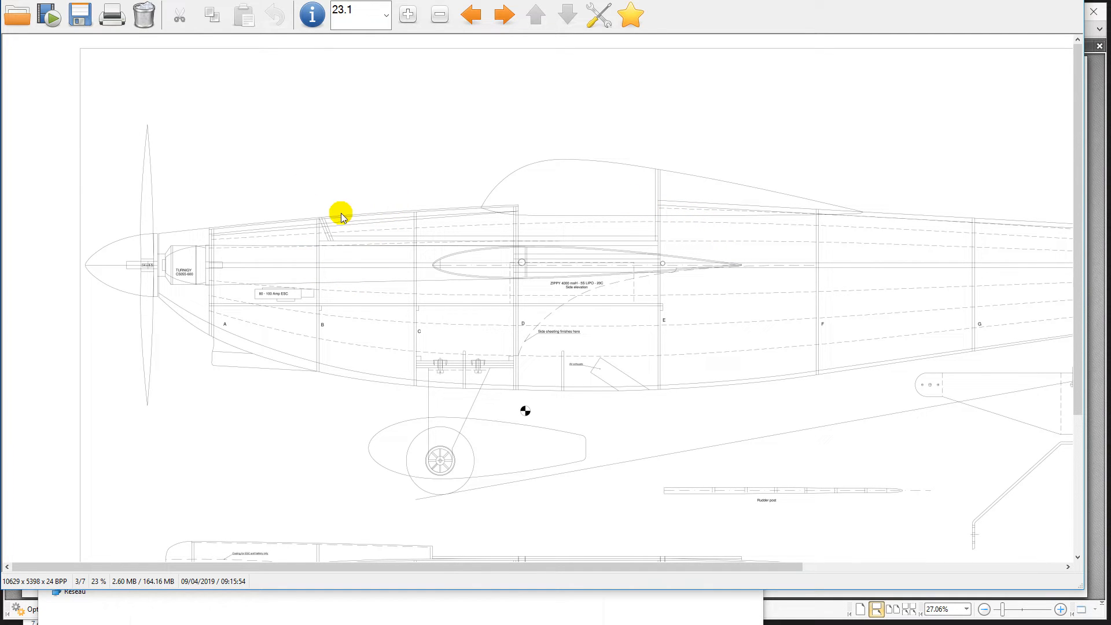
pyautogui.moveTo(382, 0); pyautogui.dragTo(379, 8)
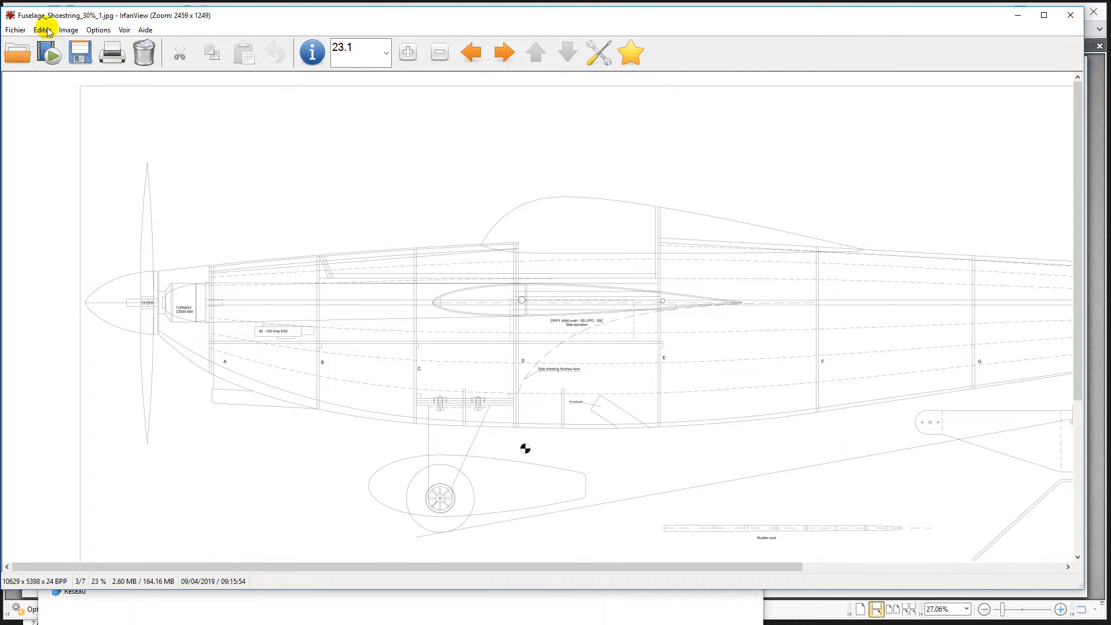
# Resample the fuselage image to 1200 pixels wide, inspect the wing section area enlarged and close the image without saving.
pyautogui.hotkey('ctrl', 'r')
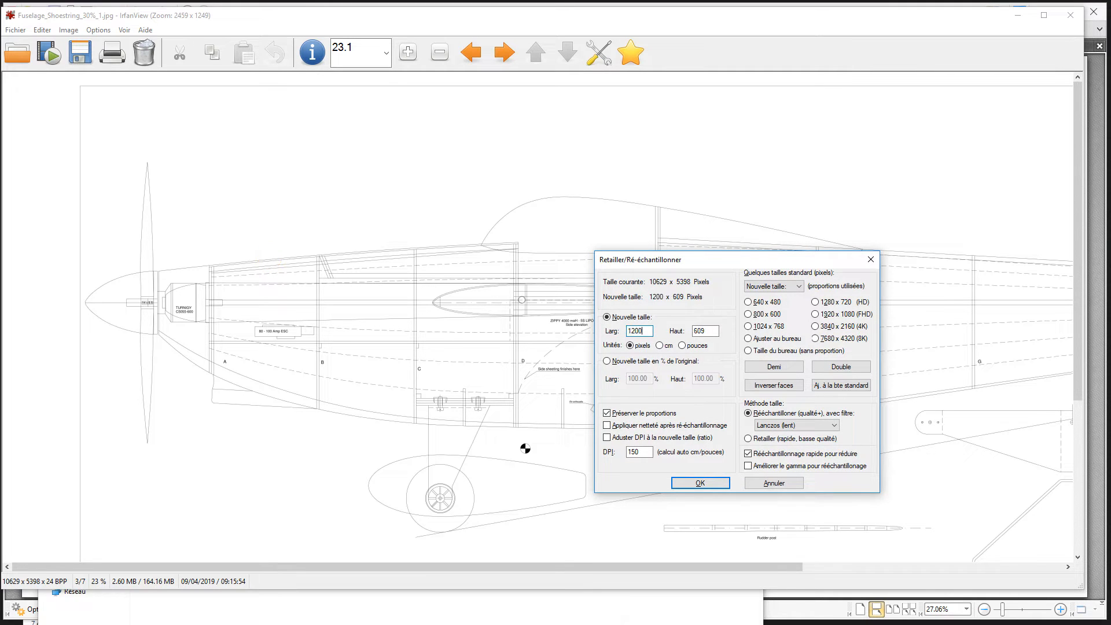
pyautogui.press('Return')
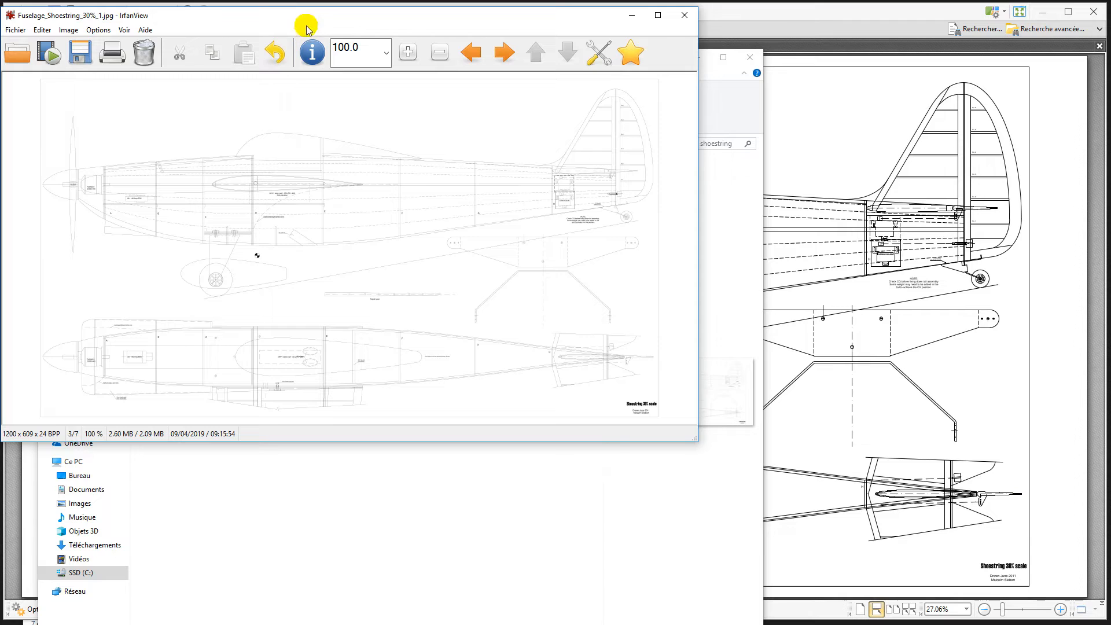
pyautogui.moveTo(309, 21); pyautogui.dragTo(421, 133)
pyautogui.moveTo(268, 242); pyautogui.dragTo(483, 376)
pyautogui.click(449, 354)
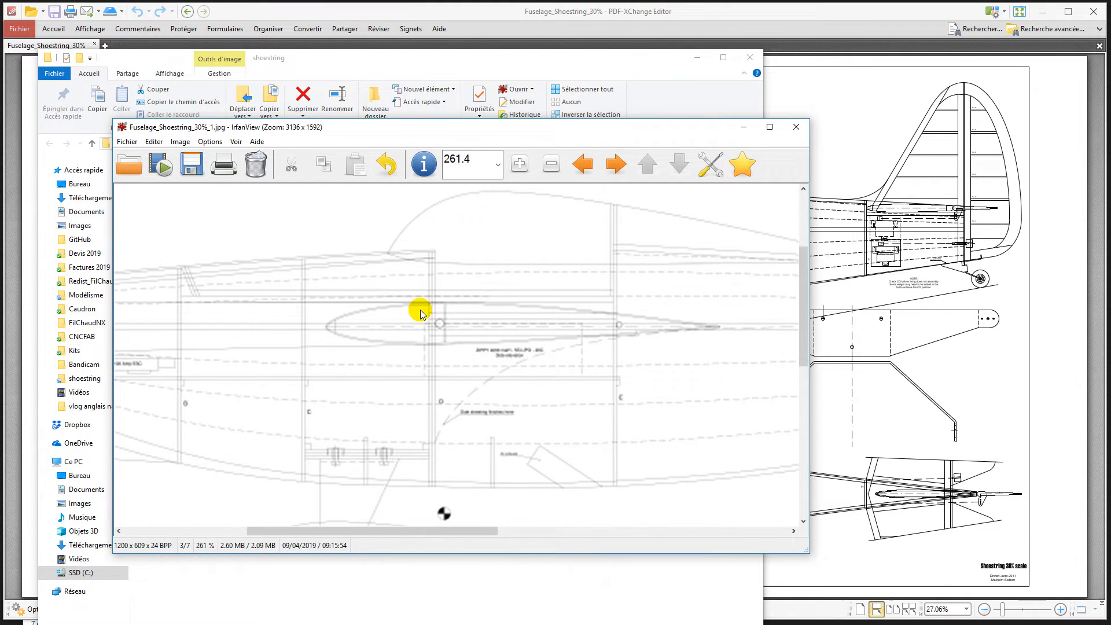
pyautogui.click(795, 127)
# Back in PDF-XChange Editor, export the fuselage plan again as a JPEG with horizontal and vertical resolution set to 50 dpi.
pyautogui.click(819, 13)
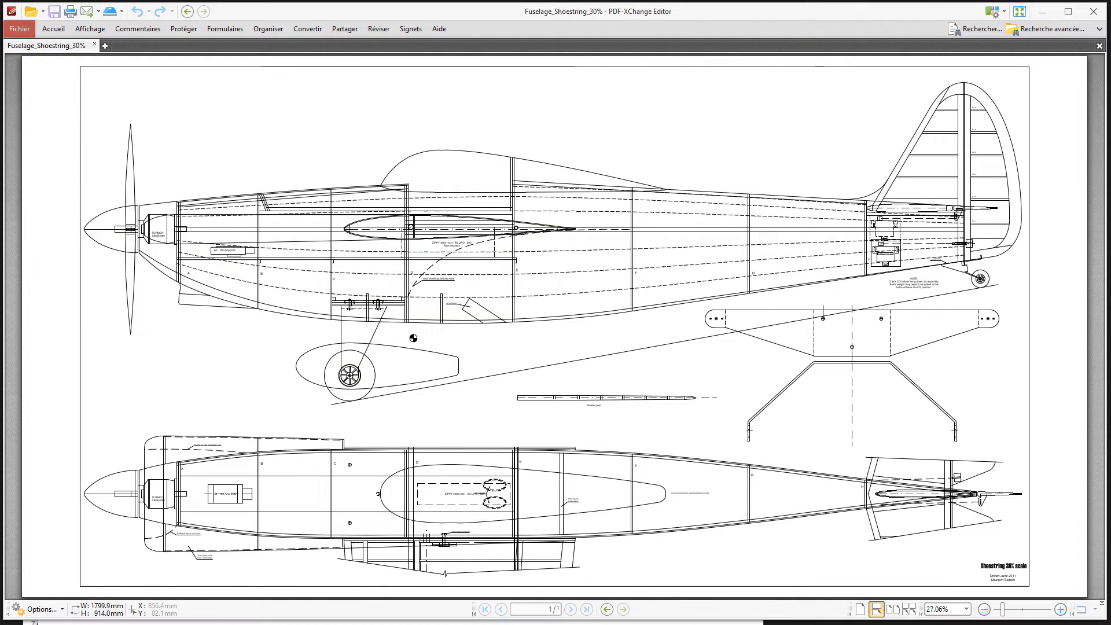
pyautogui.click(16, 32)
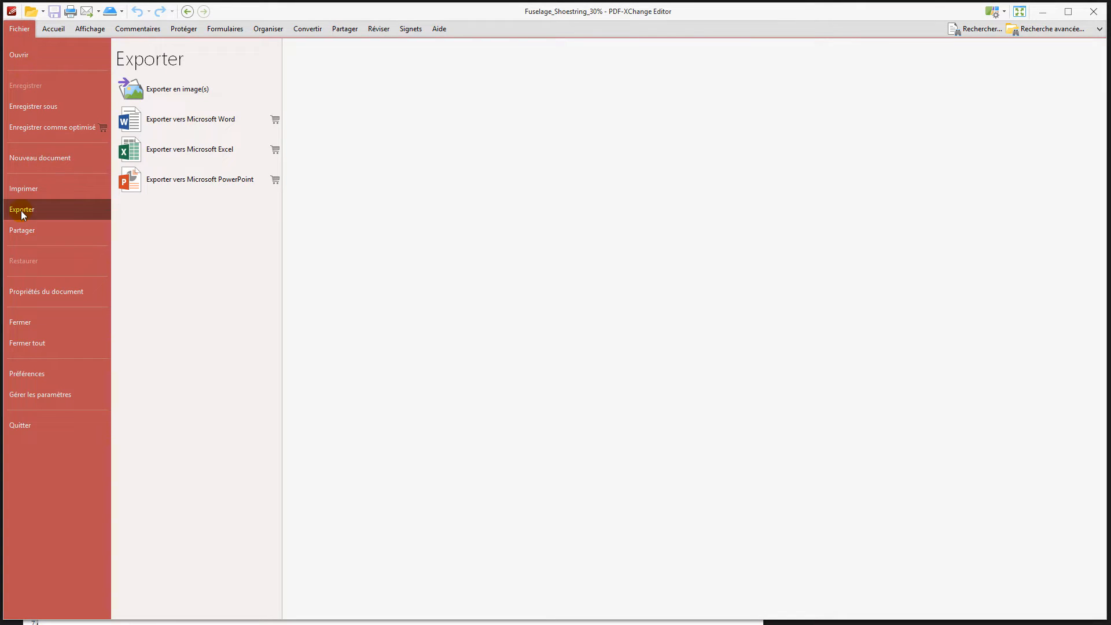
pyautogui.click(191, 89)
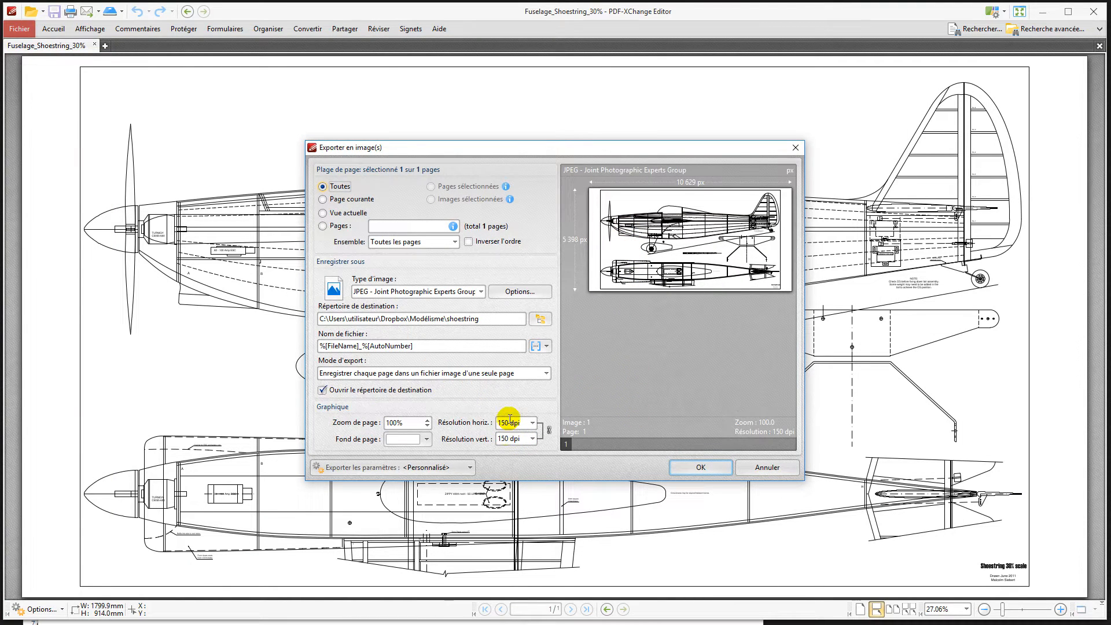
pyautogui.moveTo(508, 422); pyautogui.dragTo(486, 427)
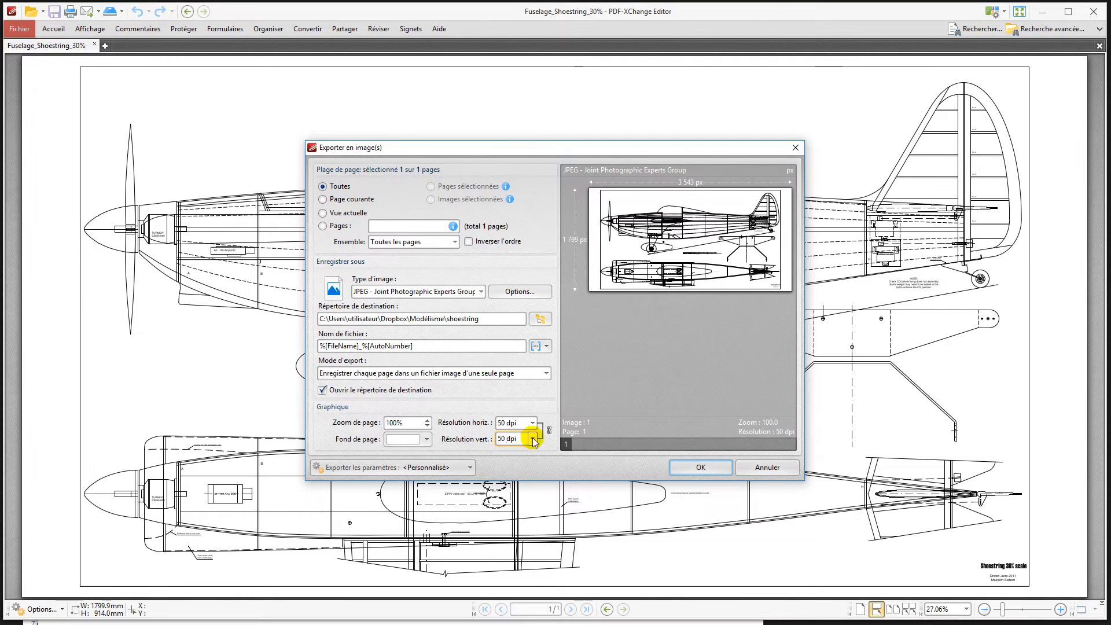
pyautogui.click(700, 467)
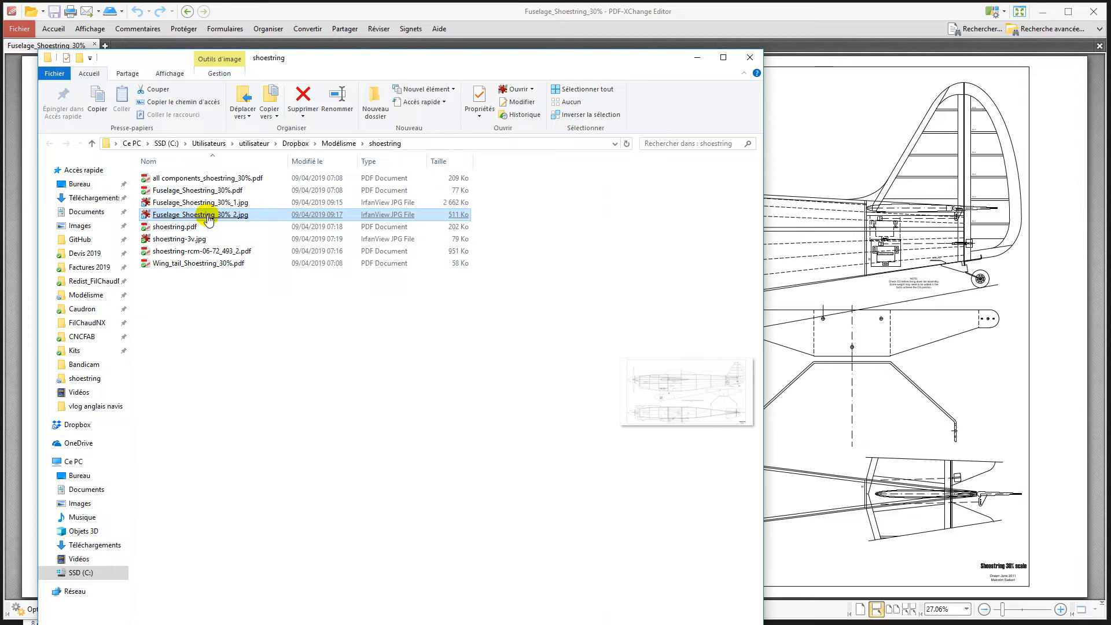
# Open the newly exported Fuselage_Shoestring_30%_2.jpg in IrfanView to examine its line quality, clearing the stray selection.
pyautogui.doubleClick(208, 215)
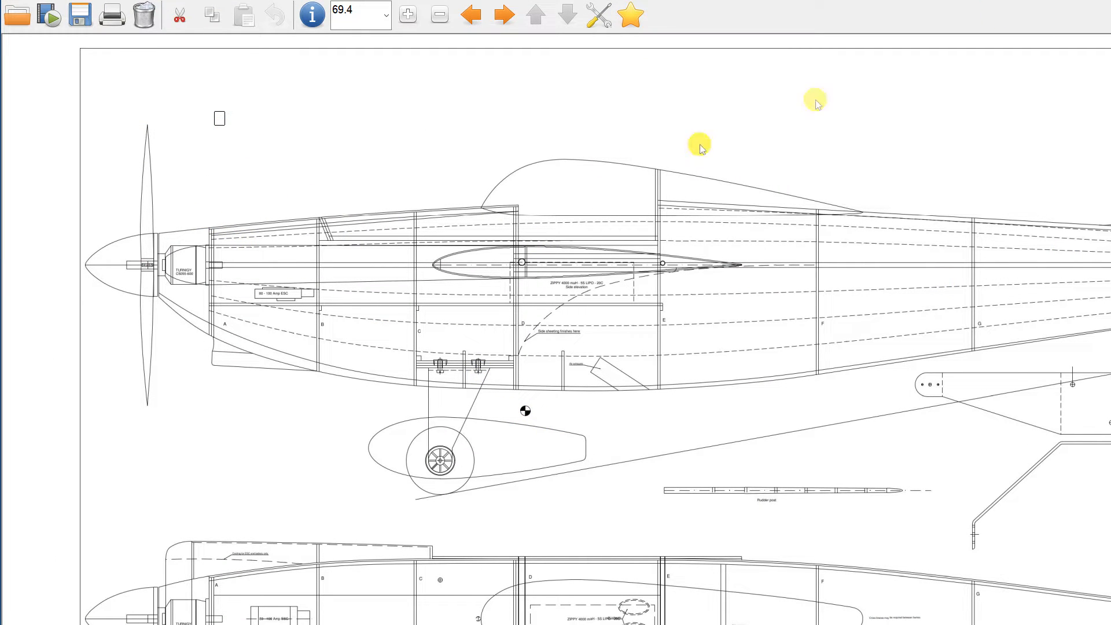
pyautogui.click(408, 176)
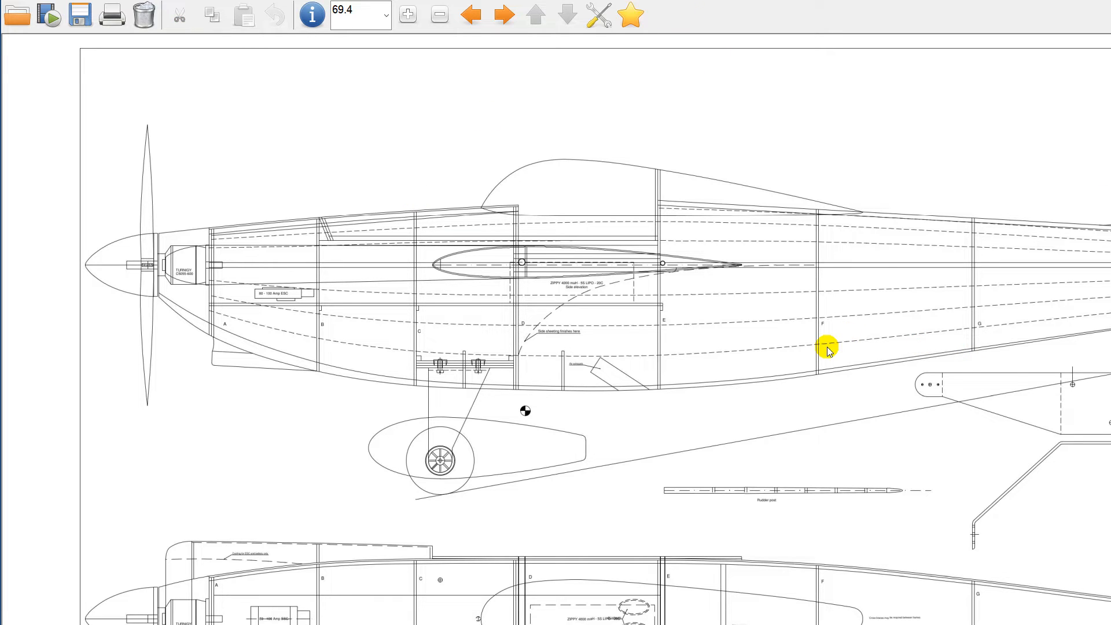
# Resample Fuselage_Shoestring_30%_2.jpg to 1200 pixels wide, move its window fully into view and enlarge the wing section area.
pyautogui.hotkey('ctrl', 'r')
pyautogui.write('1')
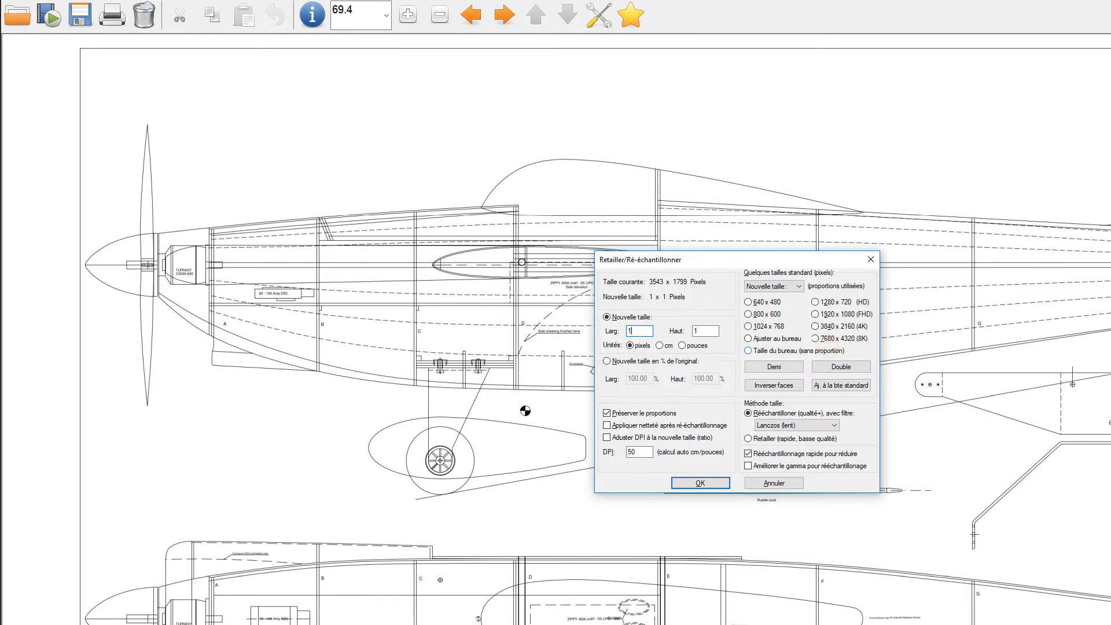
pyautogui.press('Return')
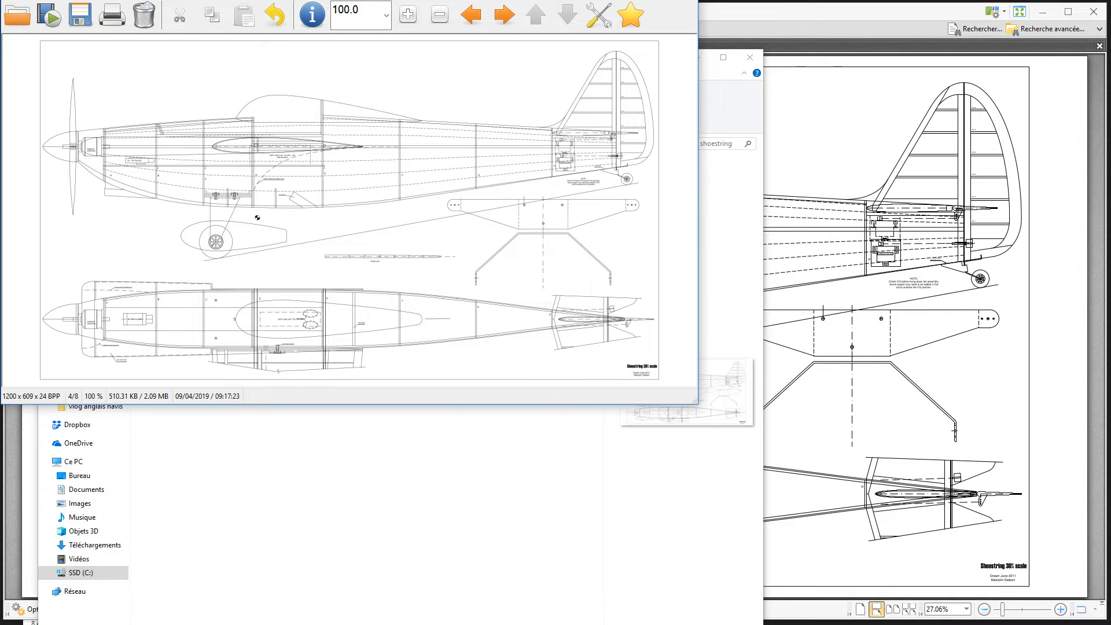
pyautogui.moveTo(379, 0); pyautogui.dragTo(505, 138)
pyautogui.moveTo(294, 226); pyautogui.dragTo(444, 365)
pyautogui.click(374, 311)
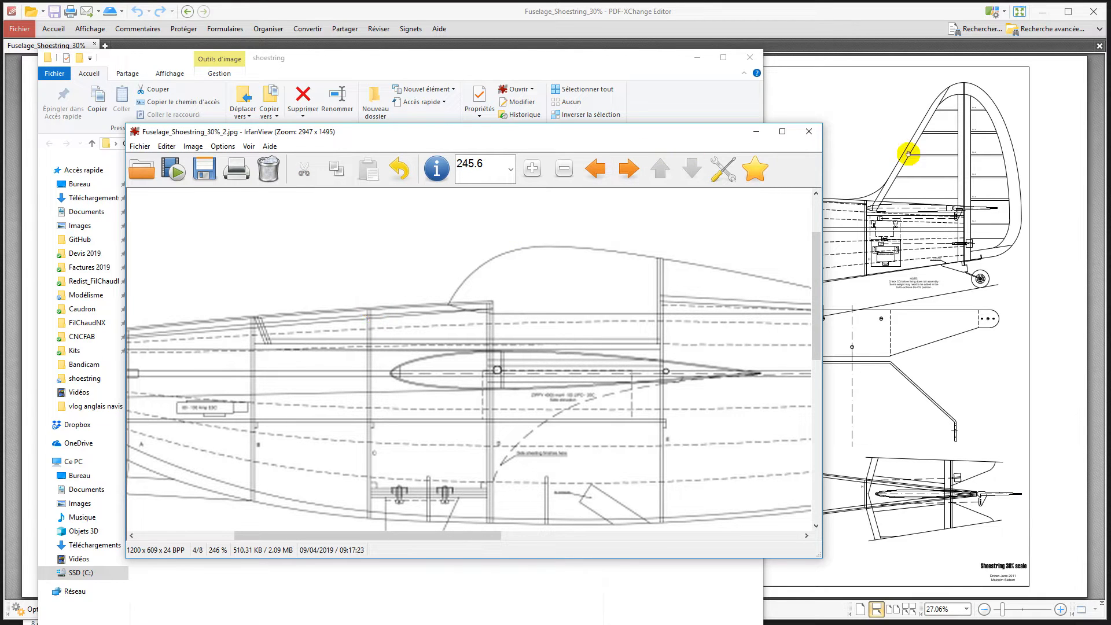
# Close PDF-XChange Editor and reposition the shoestring folder window so its file list is fully in view.
pyautogui.click(843, 14)
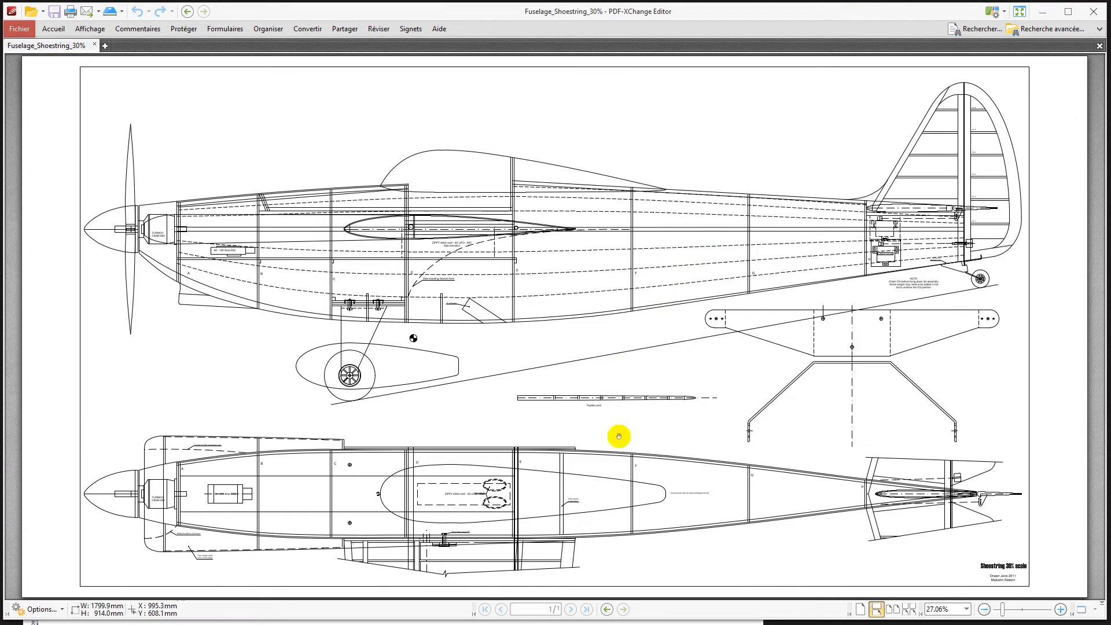
pyautogui.click(1093, 11)
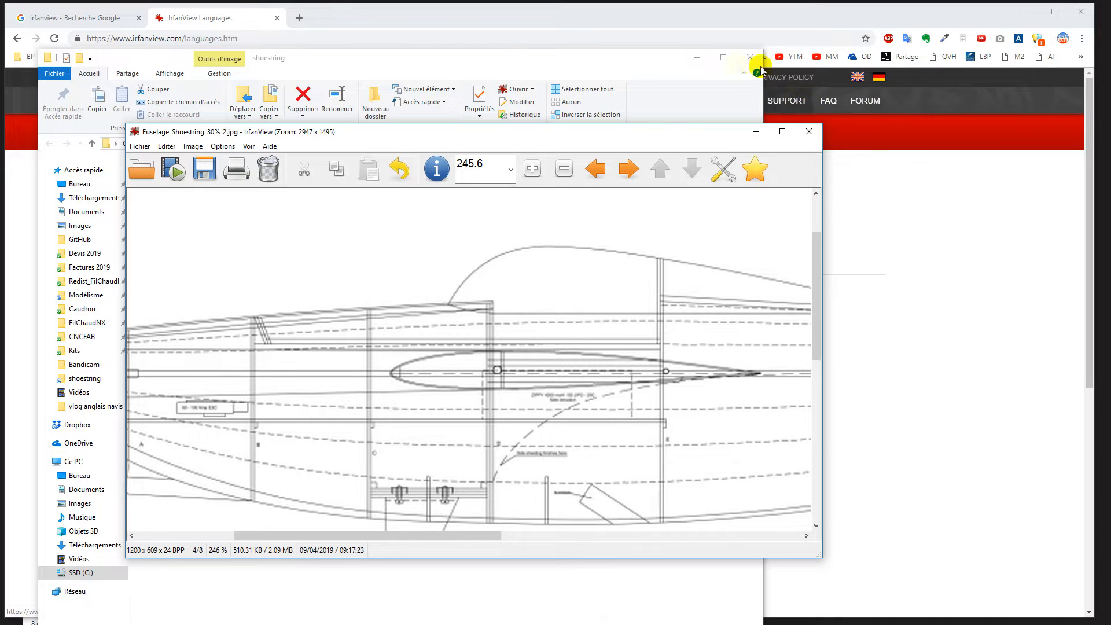
pyautogui.click(626, 60)
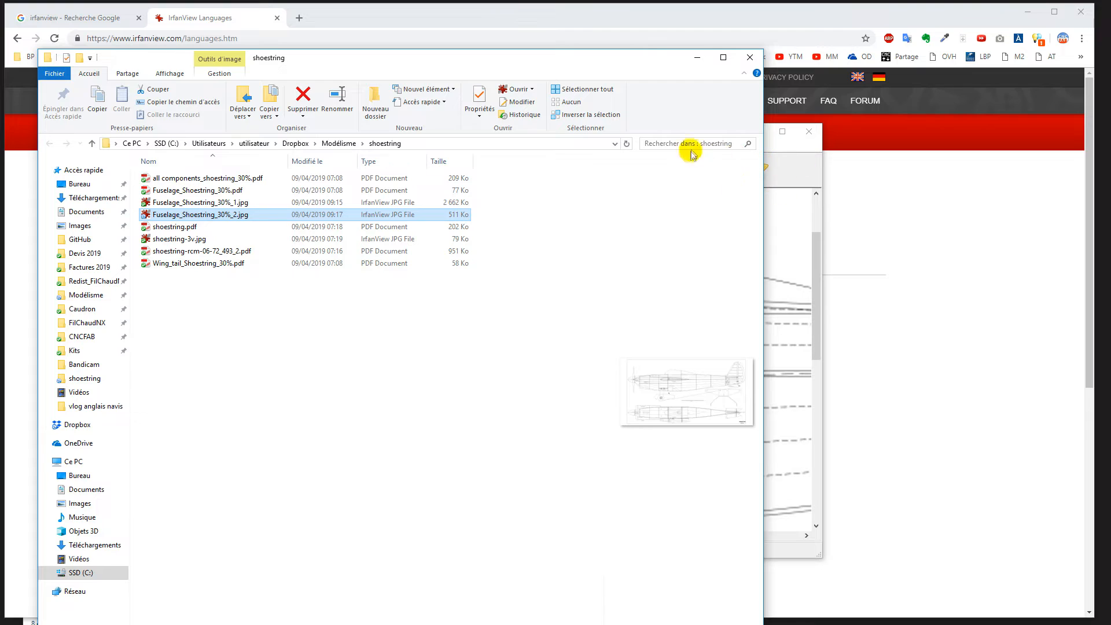
pyautogui.click(566, 59)
pyautogui.moveTo(566, 60); pyautogui.dragTo(952, 88)
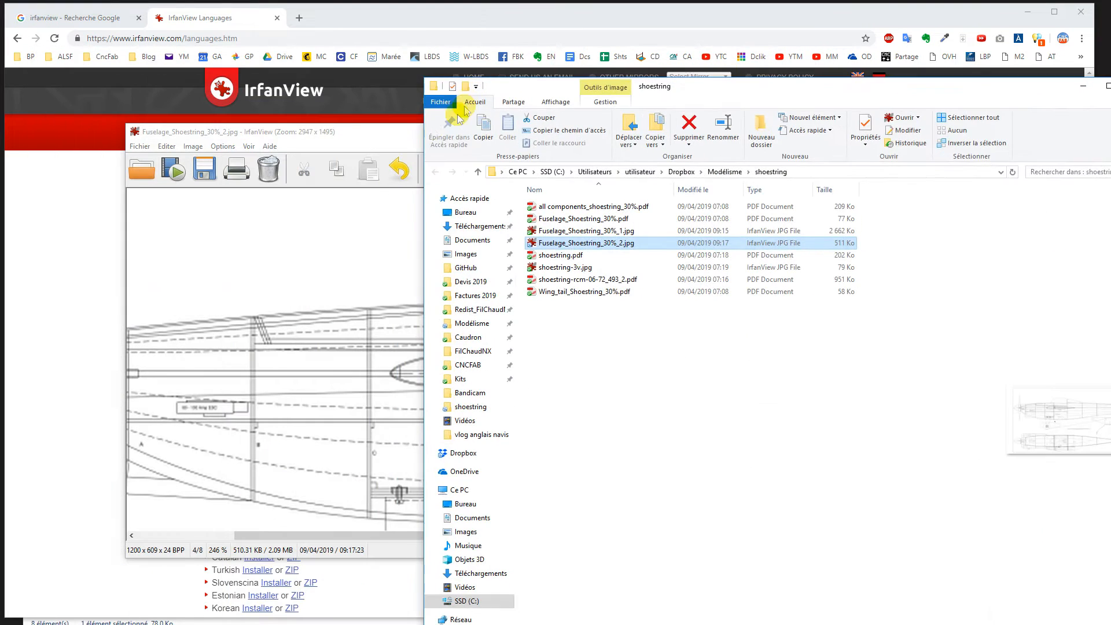
pyautogui.click(397, 139)
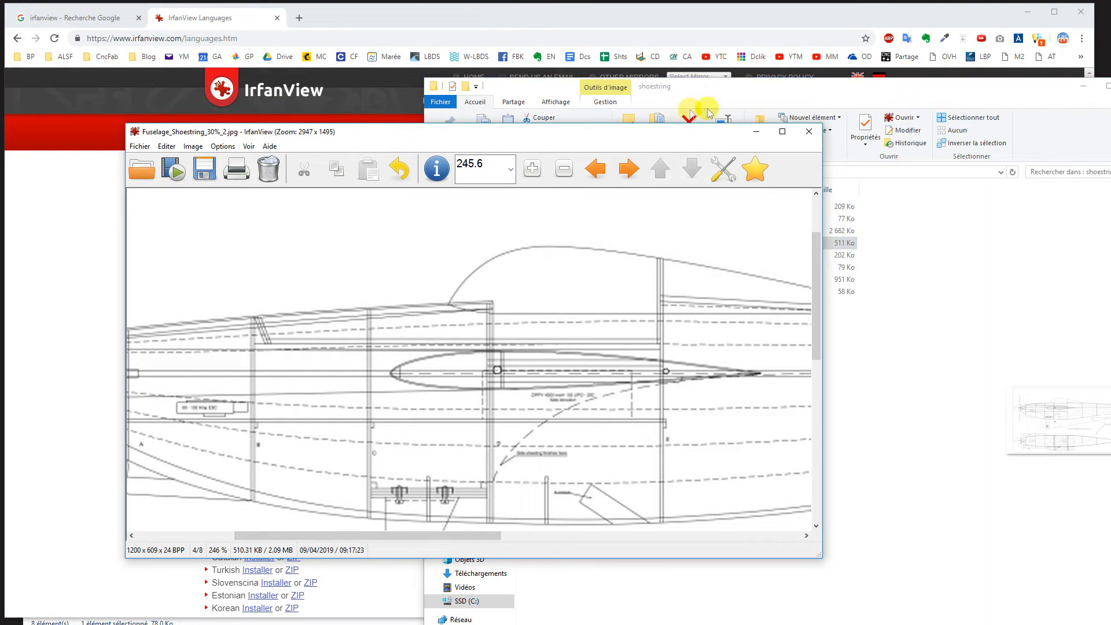
pyautogui.moveTo(915, 92); pyautogui.dragTo(783, 40)
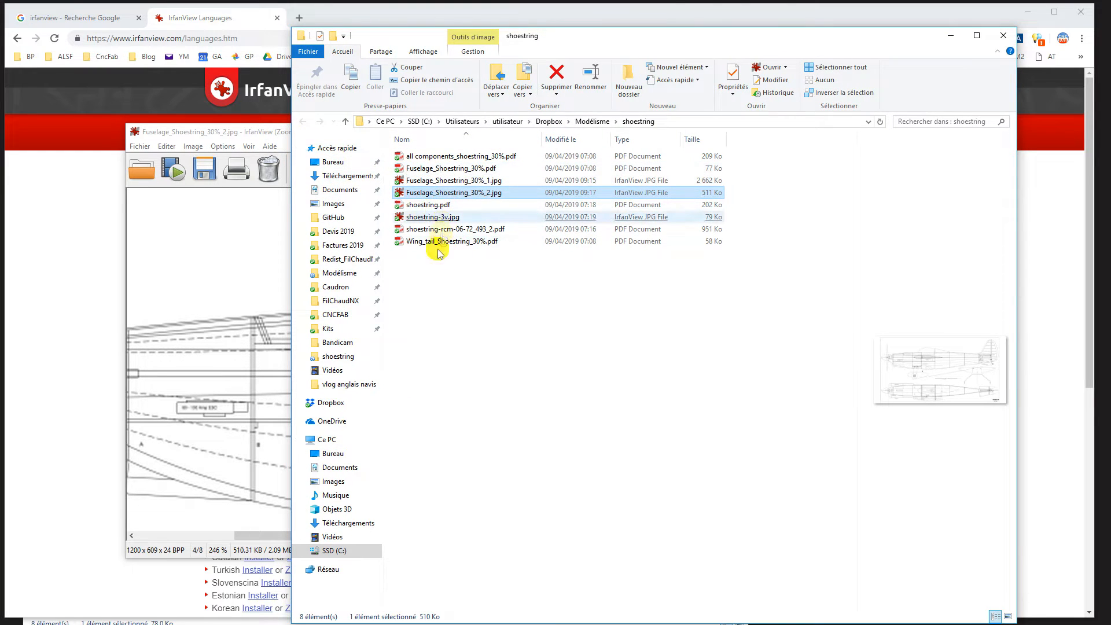
# View the shoestring-3v.jpg three-view drawing and delete Fuselage_Shoestring_30%_1.jpg from the shoestring folder.
pyautogui.doubleClick(428, 217)
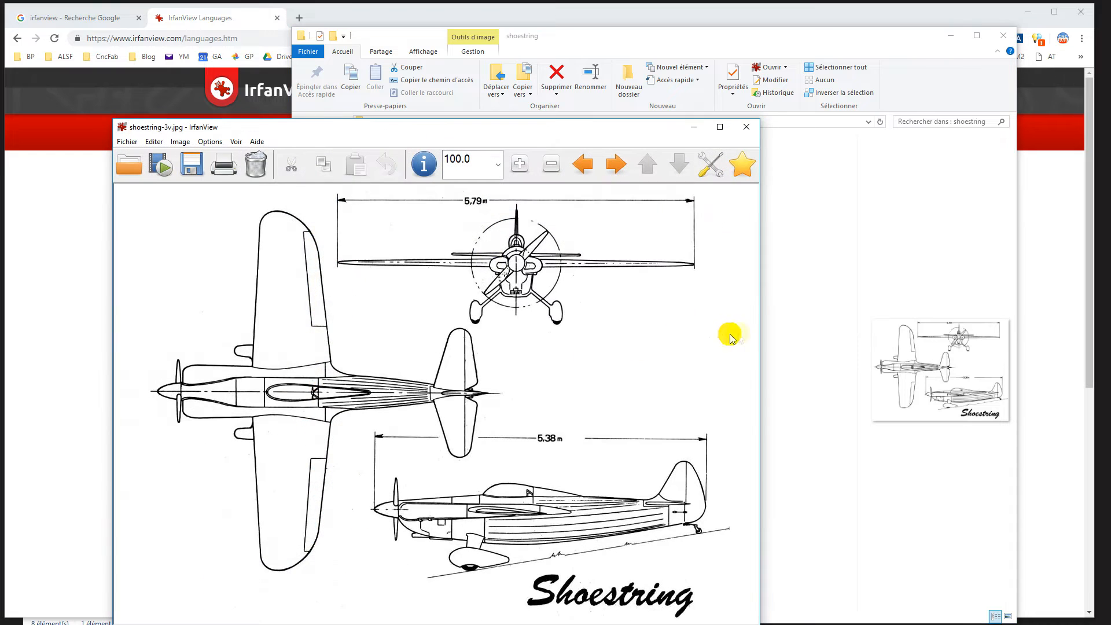
pyautogui.click(720, 44)
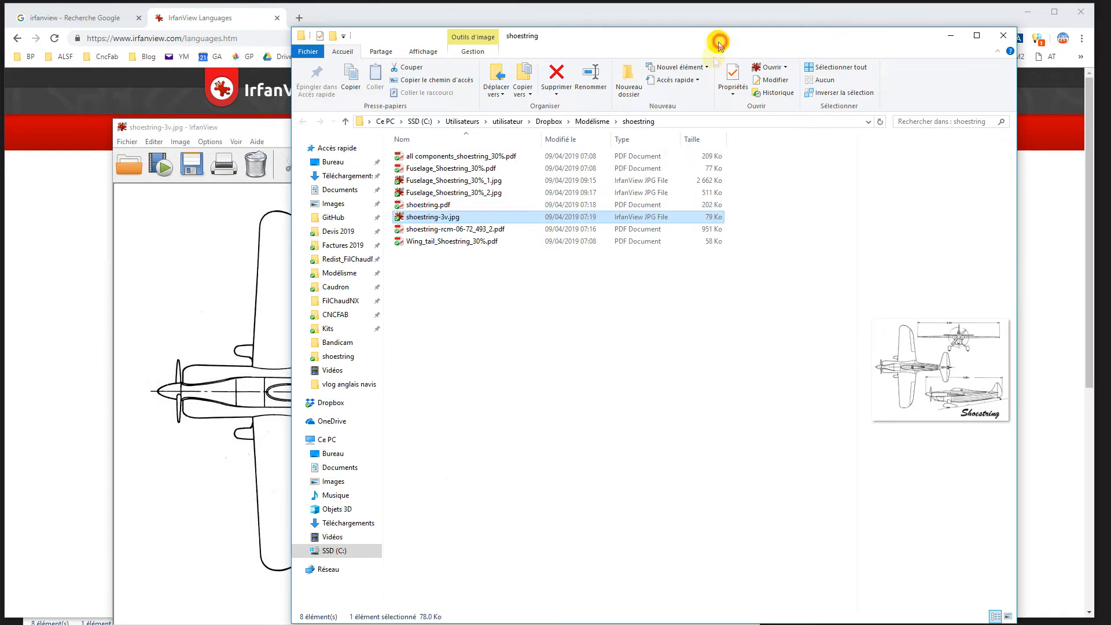
pyautogui.click(449, 181)
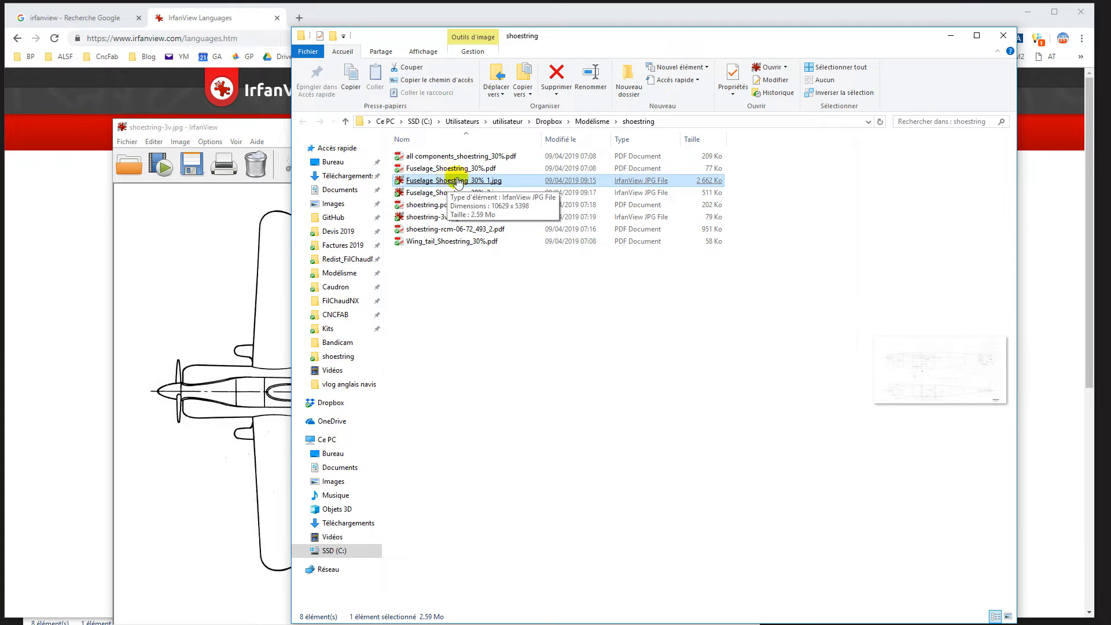
pyautogui.click(556, 75)
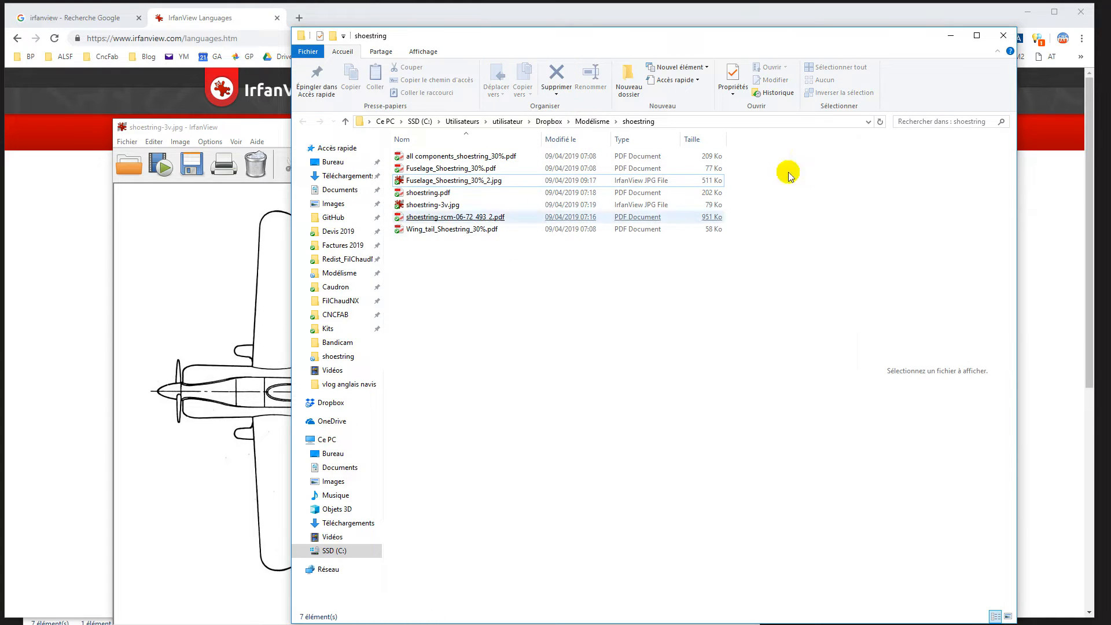
pyautogui.click(243, 133)
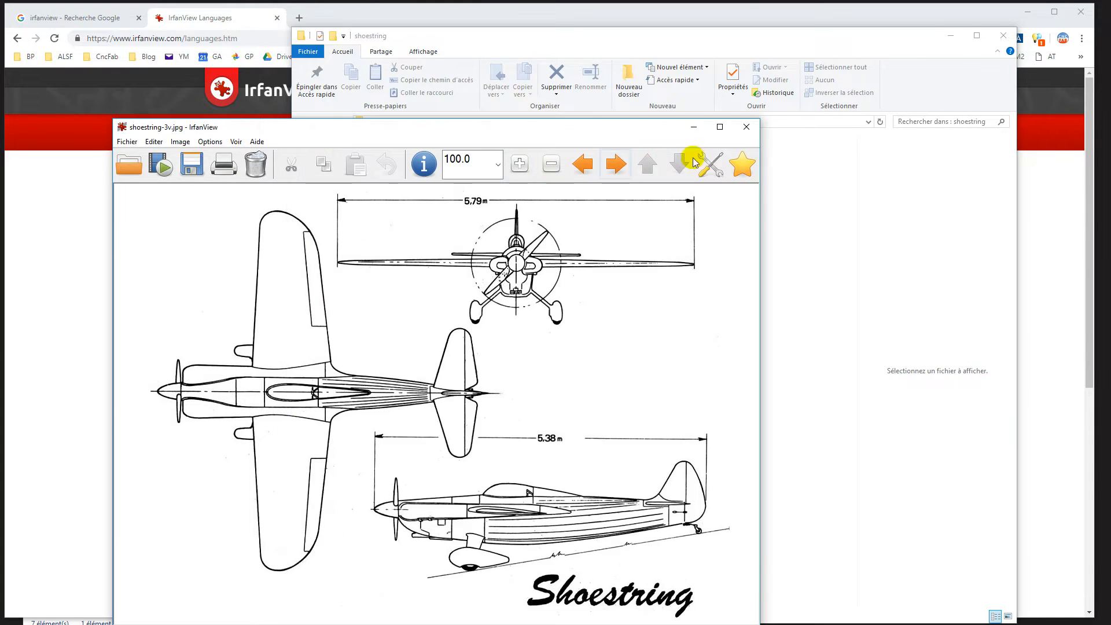
pyautogui.click(744, 128)
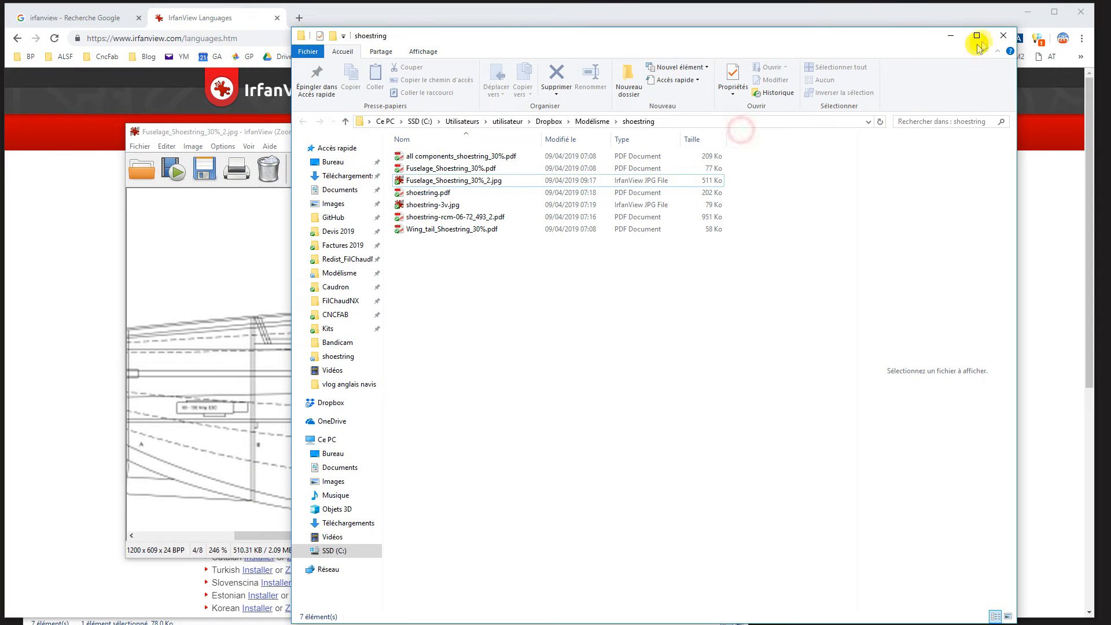
# Close both shoestring folder windows and the web browser, leaving only the fuselage image open.
pyautogui.click(1007, 38)
pyautogui.click(1082, 12)
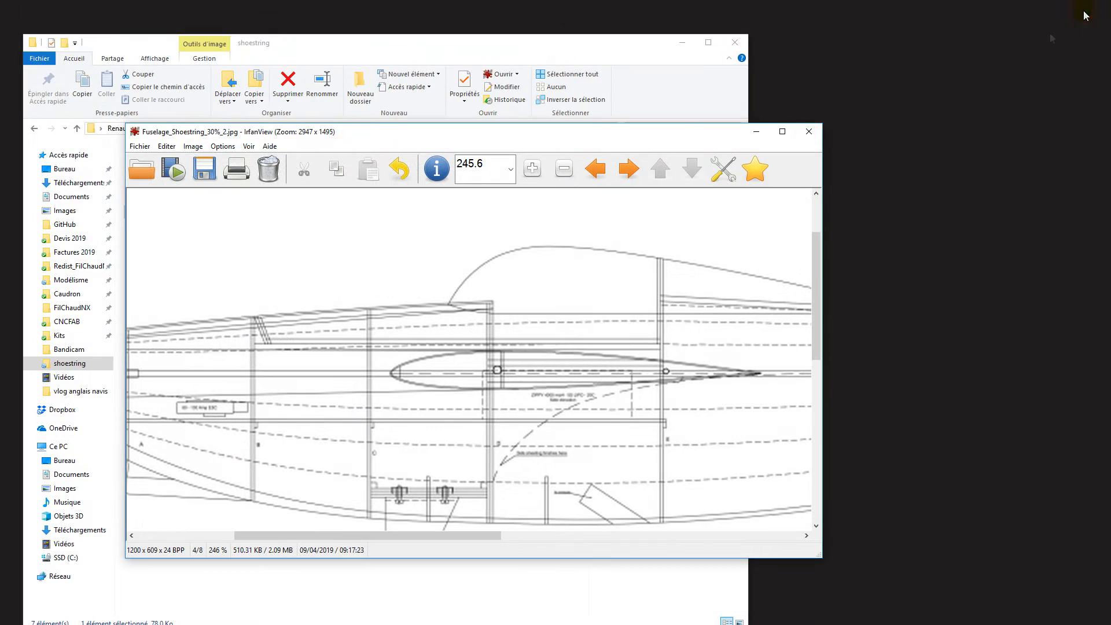
pyautogui.click(733, 46)
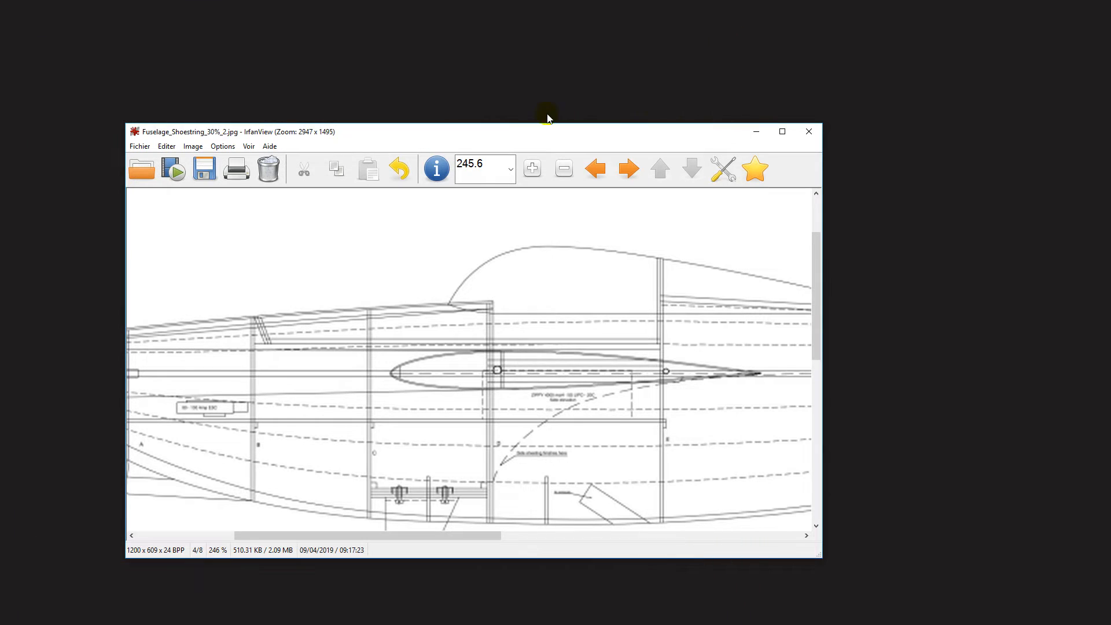
# Enlarge the IrfanView window to nearly full screen and show the whole fuselage plan inside it.
pyautogui.moveTo(445, 133); pyautogui.dragTo(324, 19)
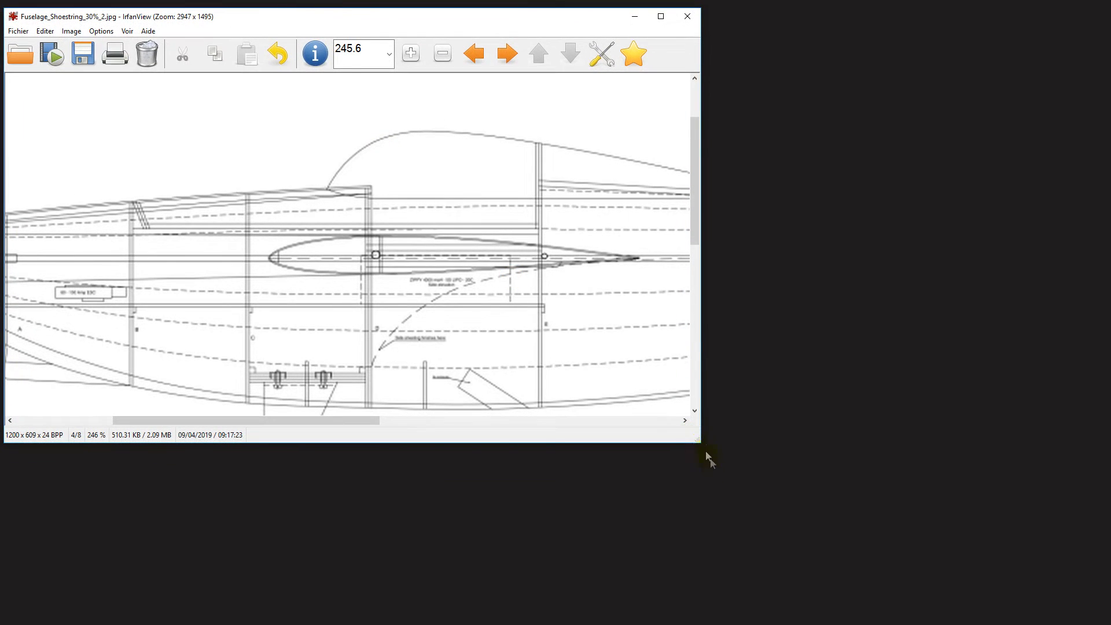
pyautogui.moveTo(698, 439)
pyautogui.mouseDown()
pyautogui.moveTo(968, 563)
pyautogui.moveTo(1094, 598)
pyautogui.moveTo(1102, 617)
pyautogui.mouseUp()
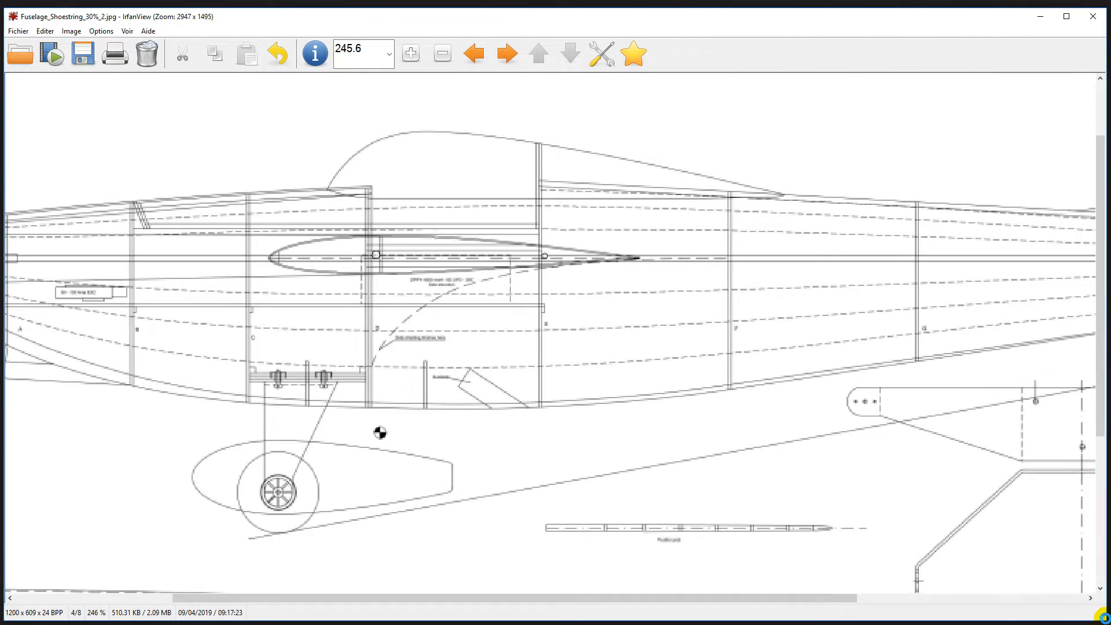
pyautogui.click(442, 55)
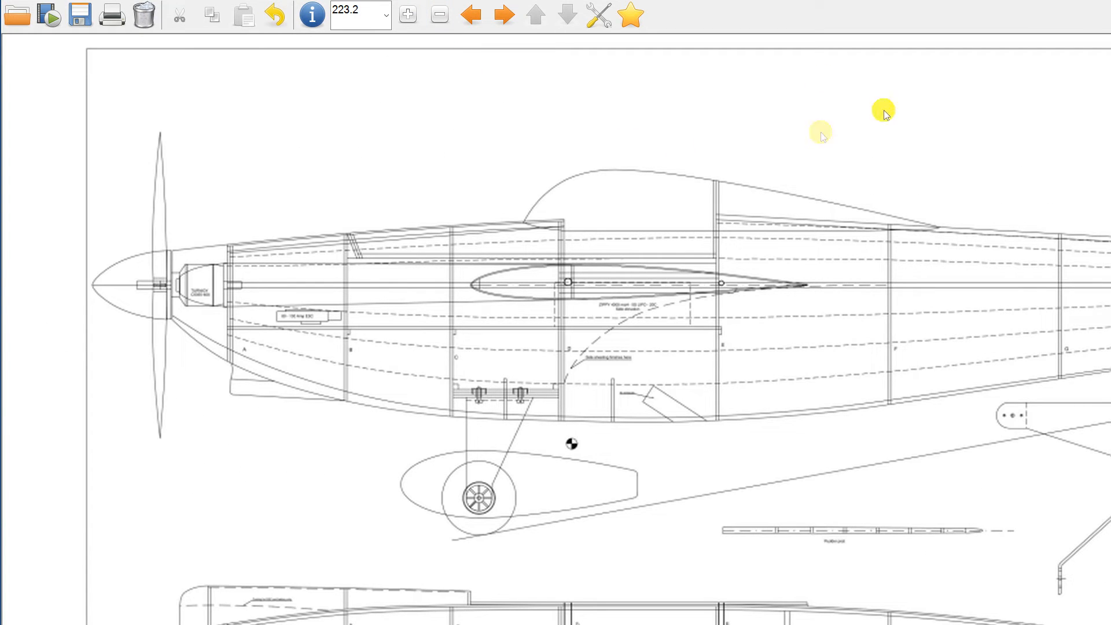
pyautogui.click(440, 14)
pyautogui.click(440, 14)
pyautogui.click(439, 14)
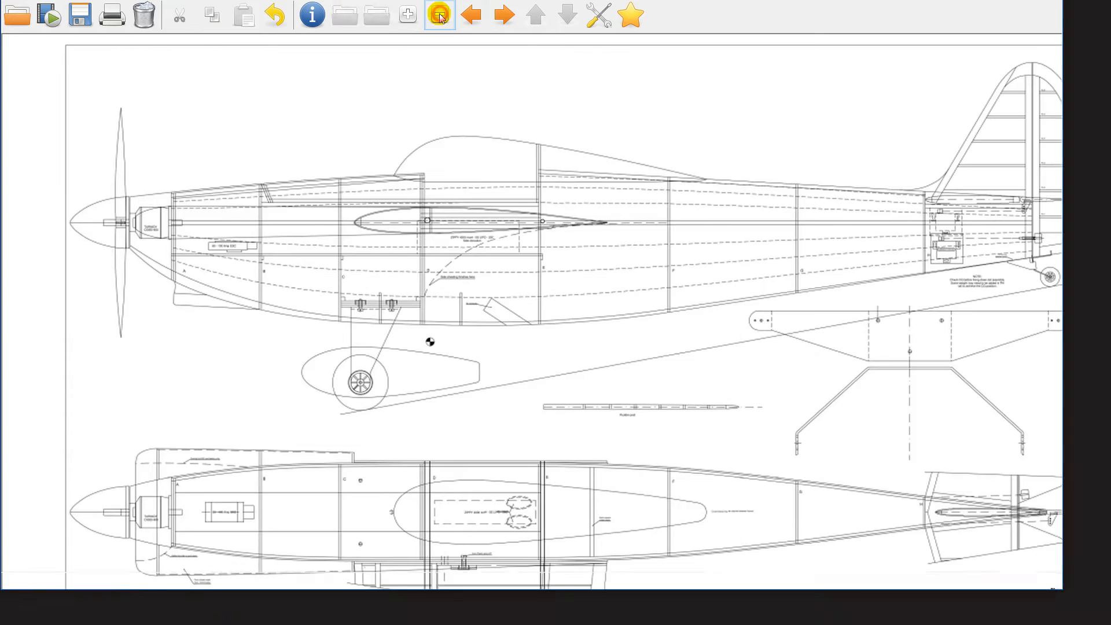
pyautogui.click(440, 14)
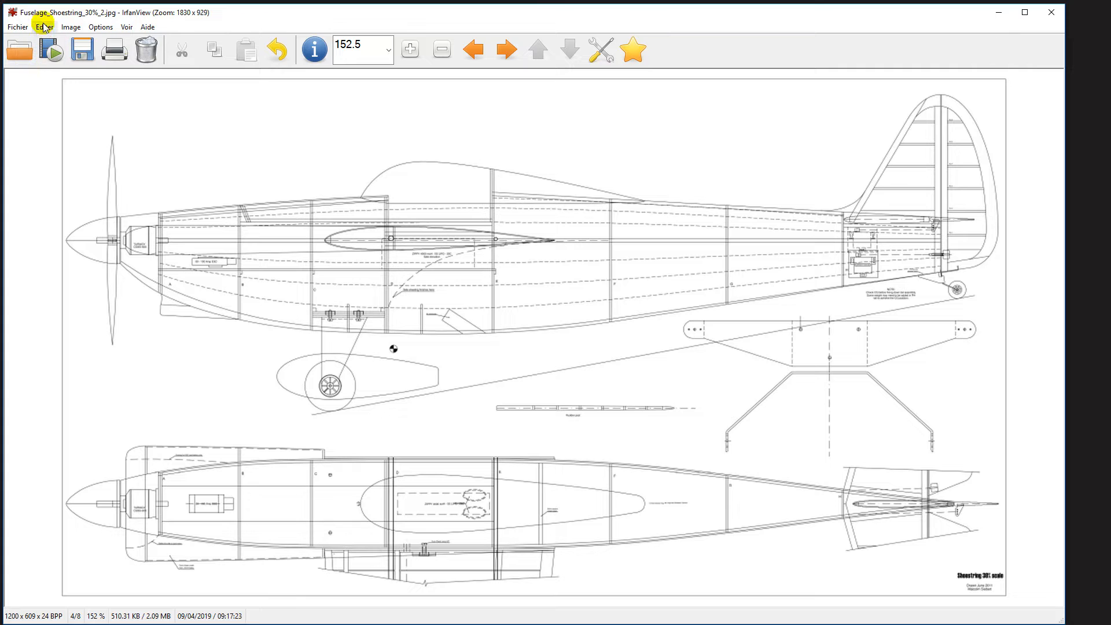
pyautogui.click(70, 28)
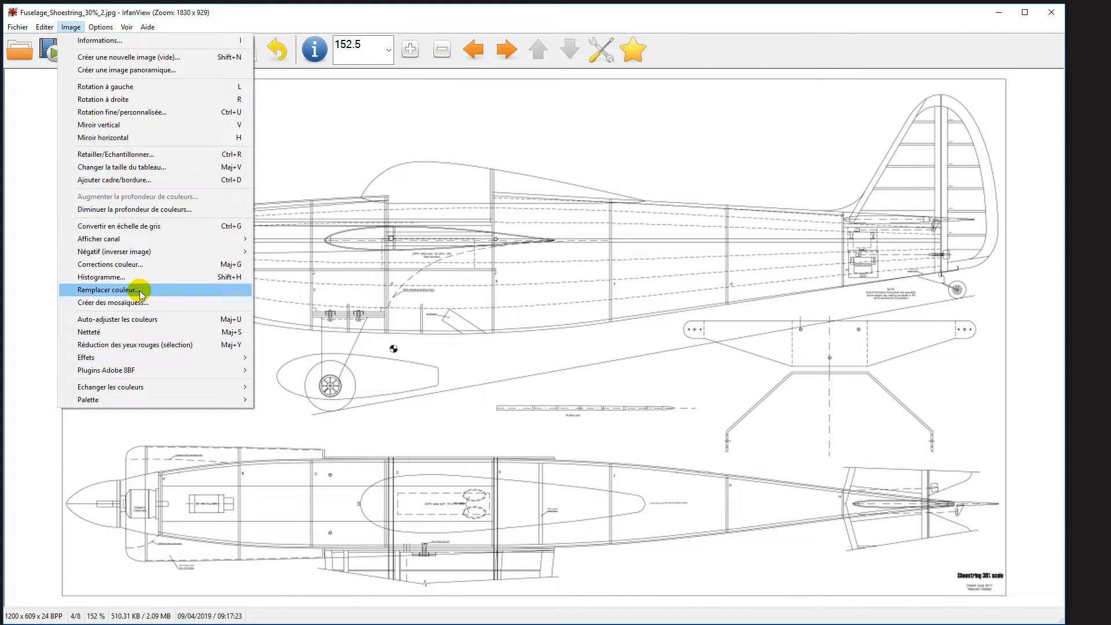
pyautogui.click(234, 267)
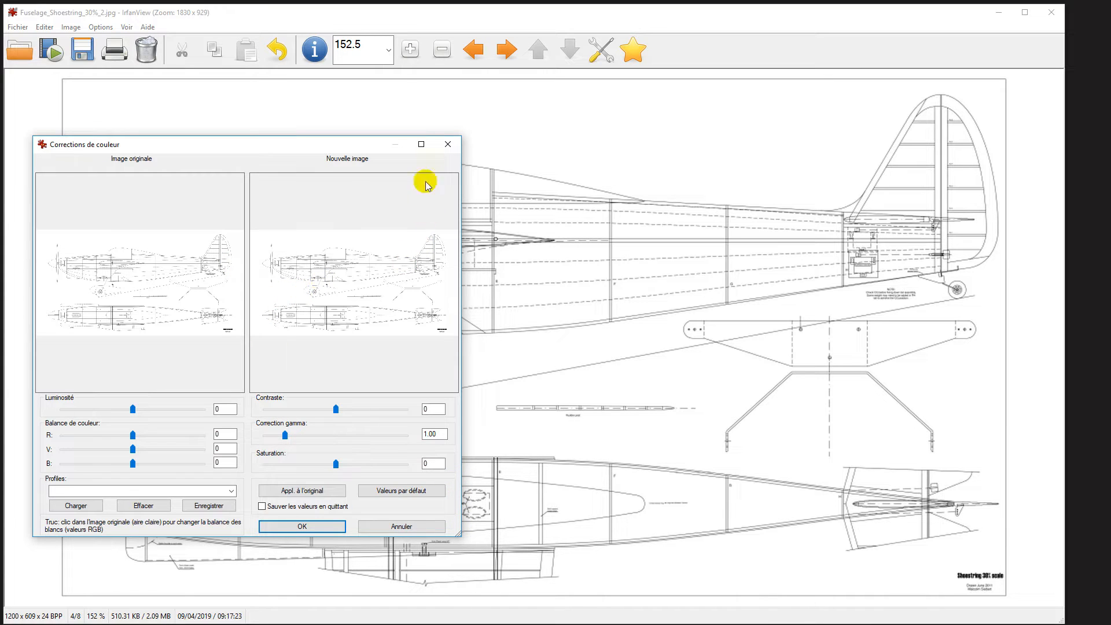
pyautogui.click(447, 144)
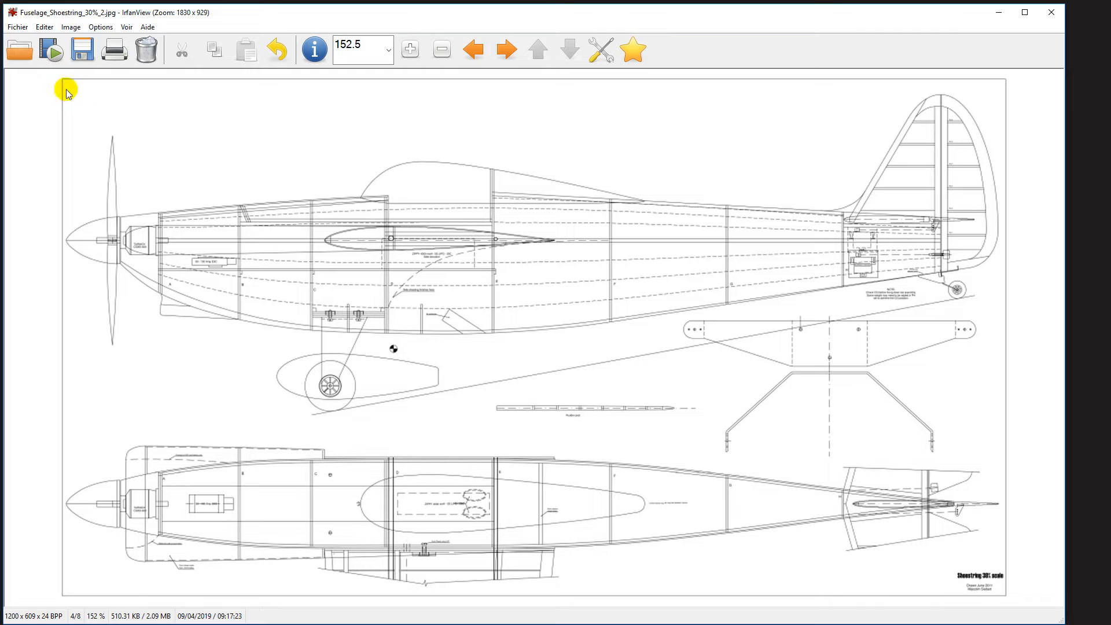
# Crop the fuselage image along the drawing's outer frame to about 1075 x 591 pixels.
pyautogui.moveTo(61, 78)
pyautogui.mouseDown()
pyautogui.moveTo(428, 298)
pyautogui.moveTo(951, 557)
pyautogui.moveTo(1008, 599)
pyautogui.mouseUp()
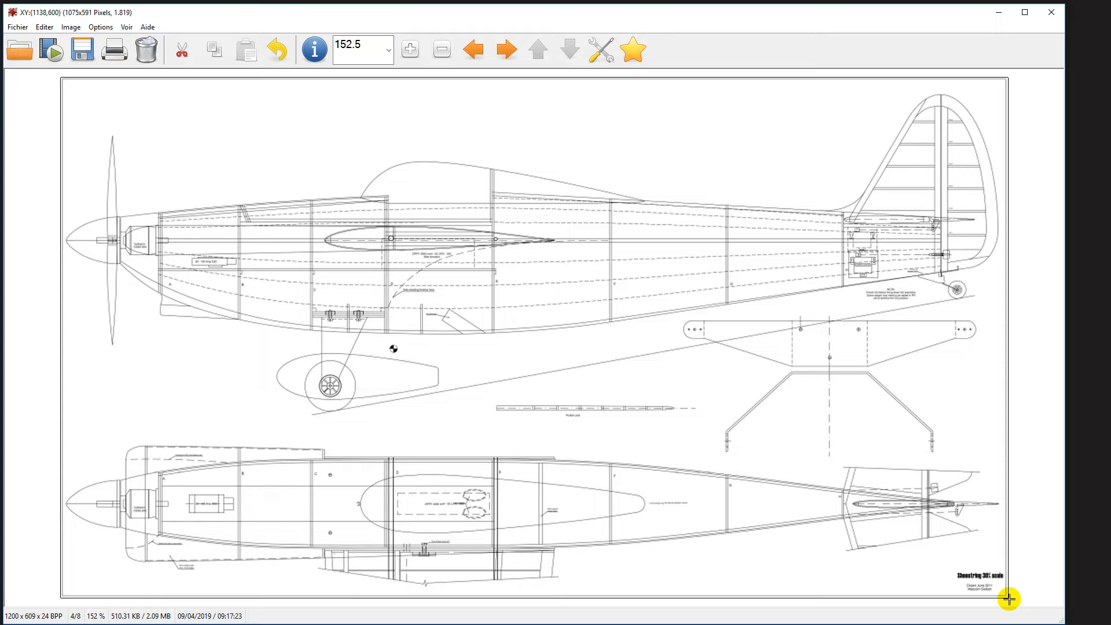
pyautogui.moveTo(1008, 599); pyautogui.dragTo(1009, 599)
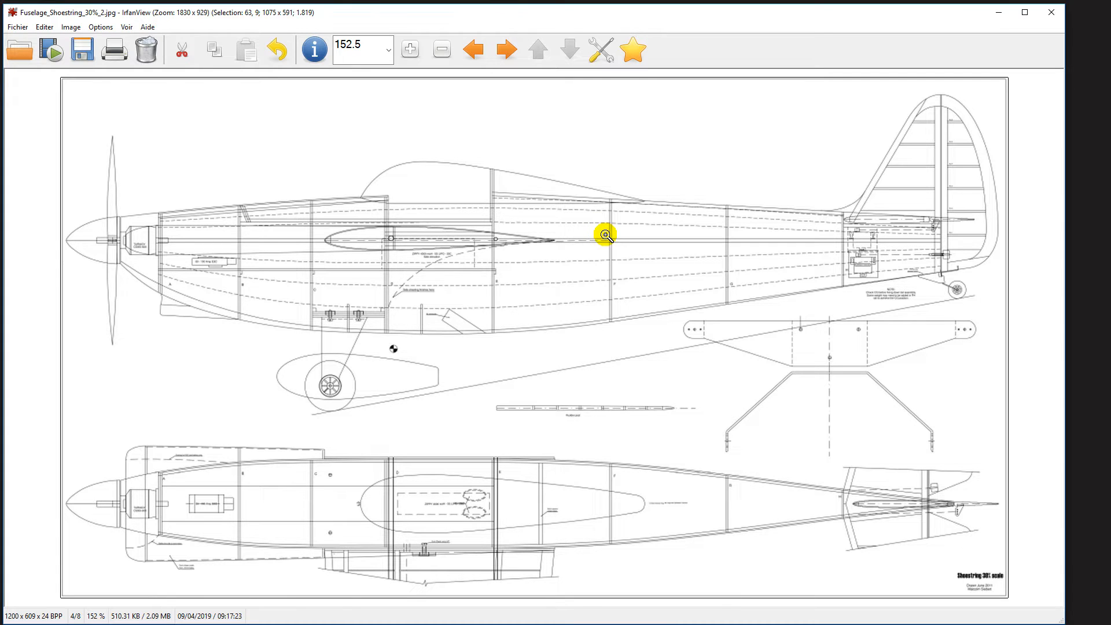
pyautogui.hotkey('ctrl', 'y')
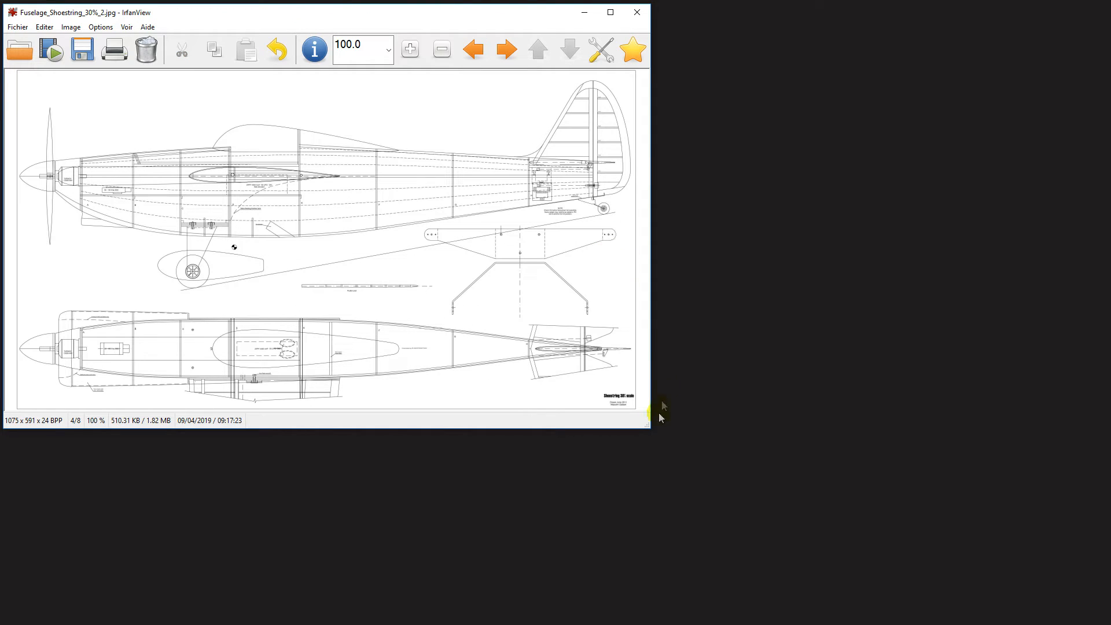
# Enlarge the IrfanView window again and examine the cropped plan's wing section area magnified.
pyautogui.moveTo(644, 423); pyautogui.dragTo(1032, 613)
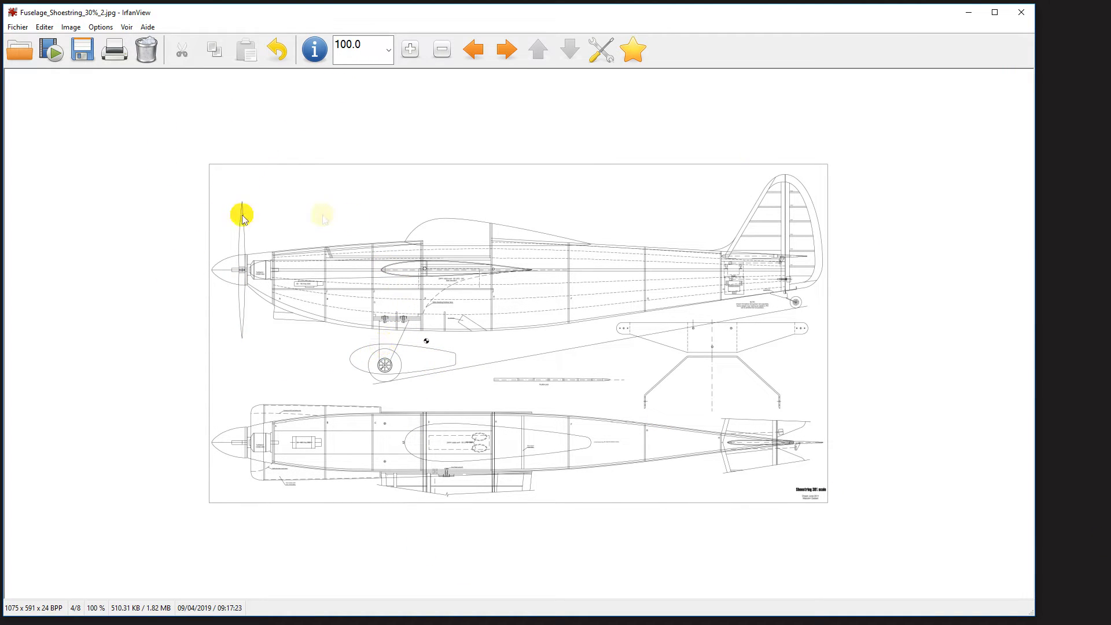
pyautogui.moveTo(325, 214); pyautogui.dragTo(533, 352)
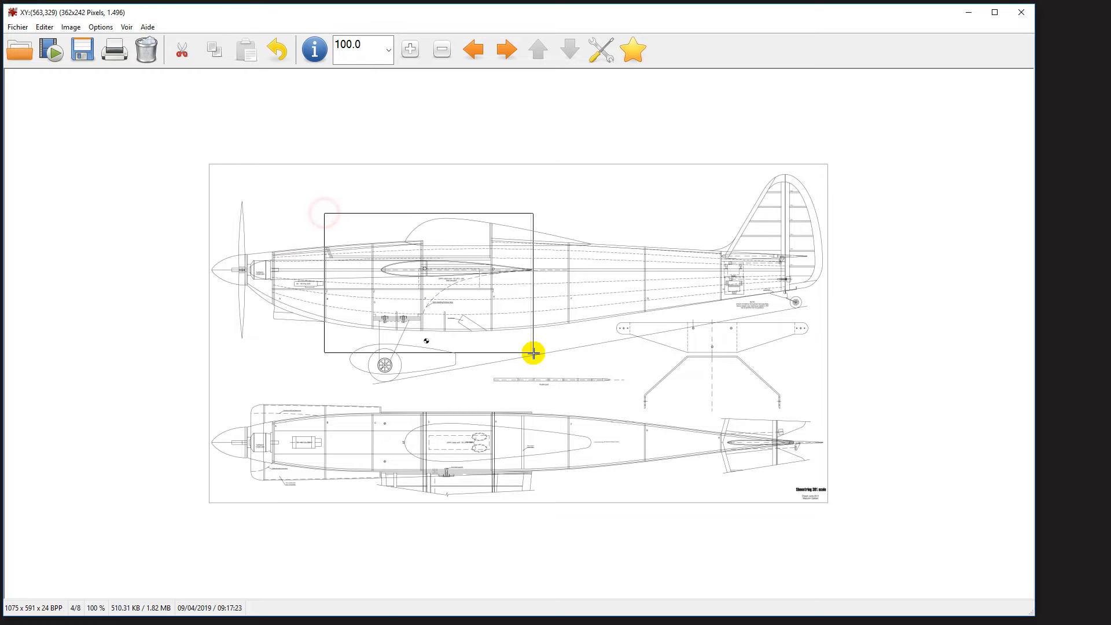
pyautogui.click(414, 265)
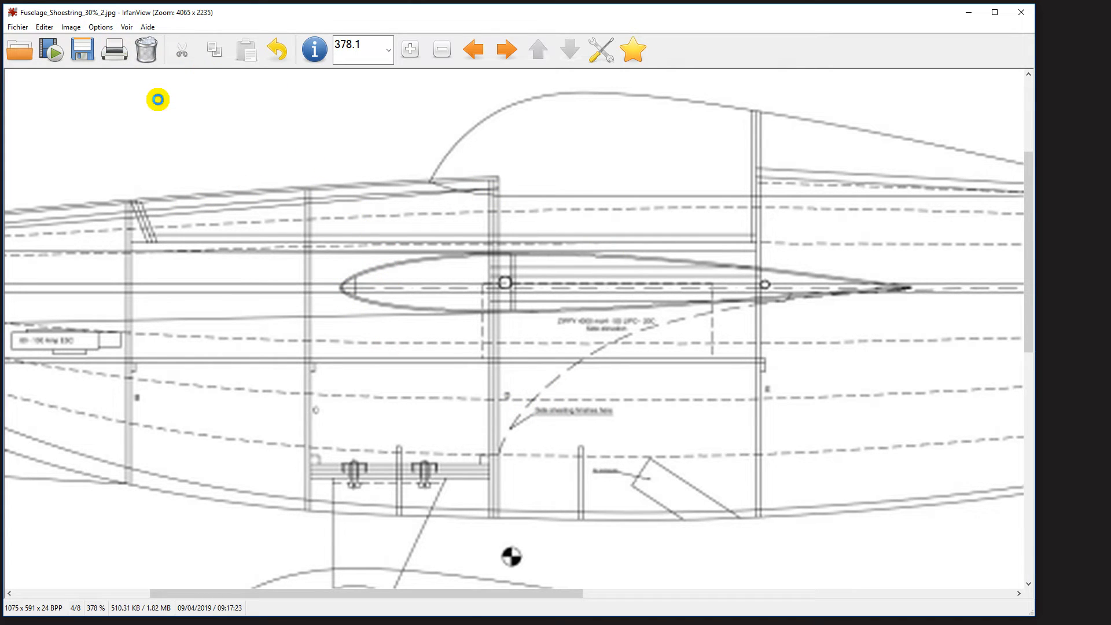
# Recolour the cropped fuselage plan's lines blue by setting the blue colour balance to 255 and applying the correction.
pyautogui.hotkey('shift', 'g')
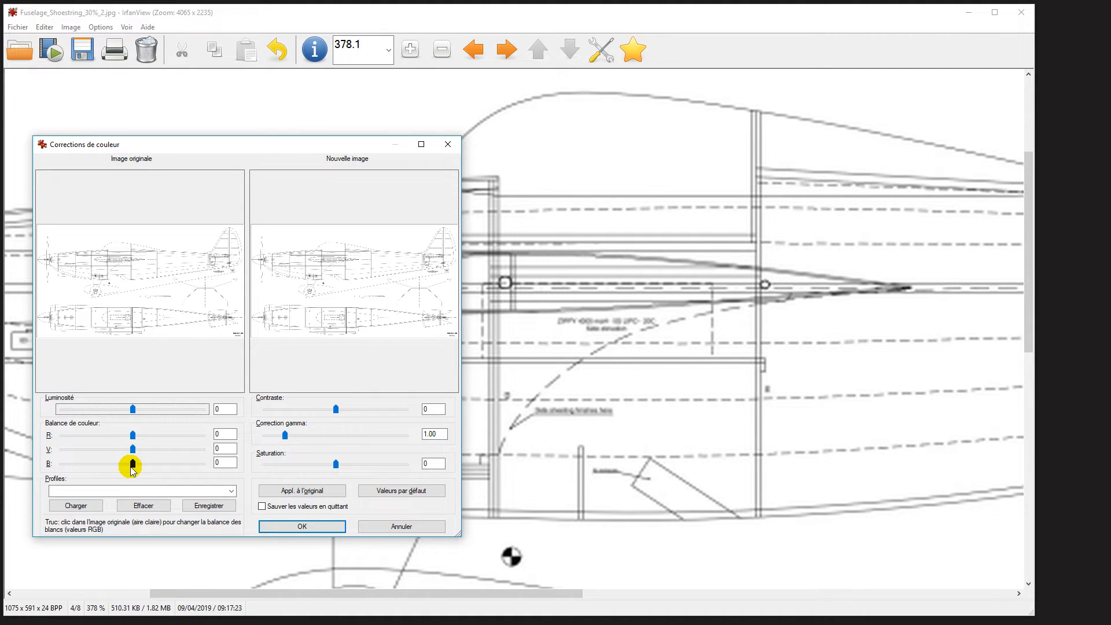
pyautogui.moveTo(132, 463); pyautogui.dragTo(208, 463)
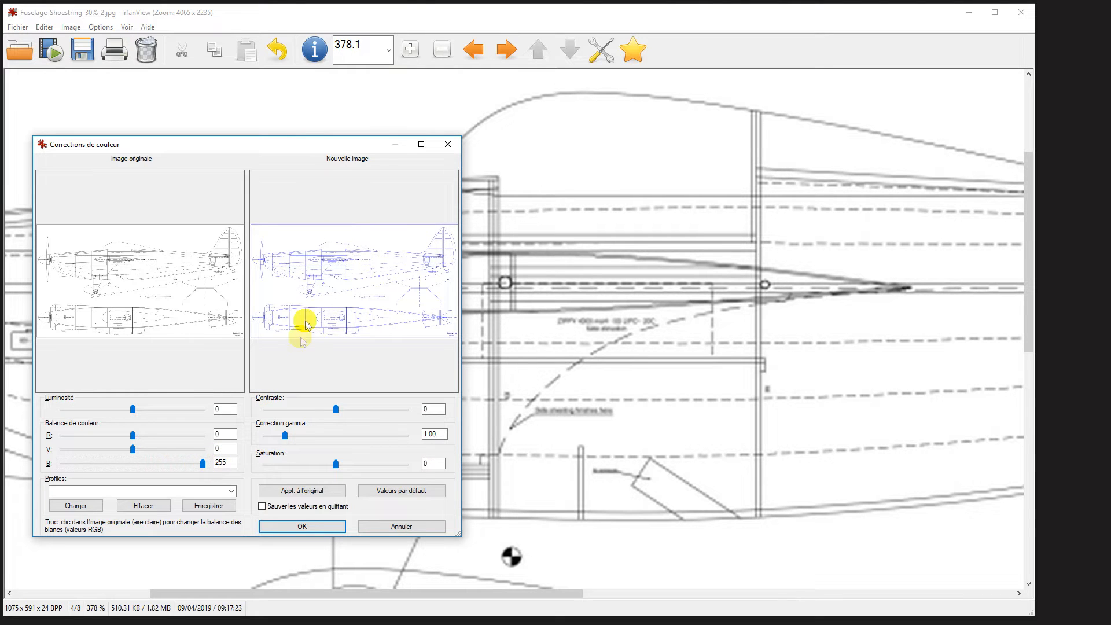
pyautogui.click(320, 491)
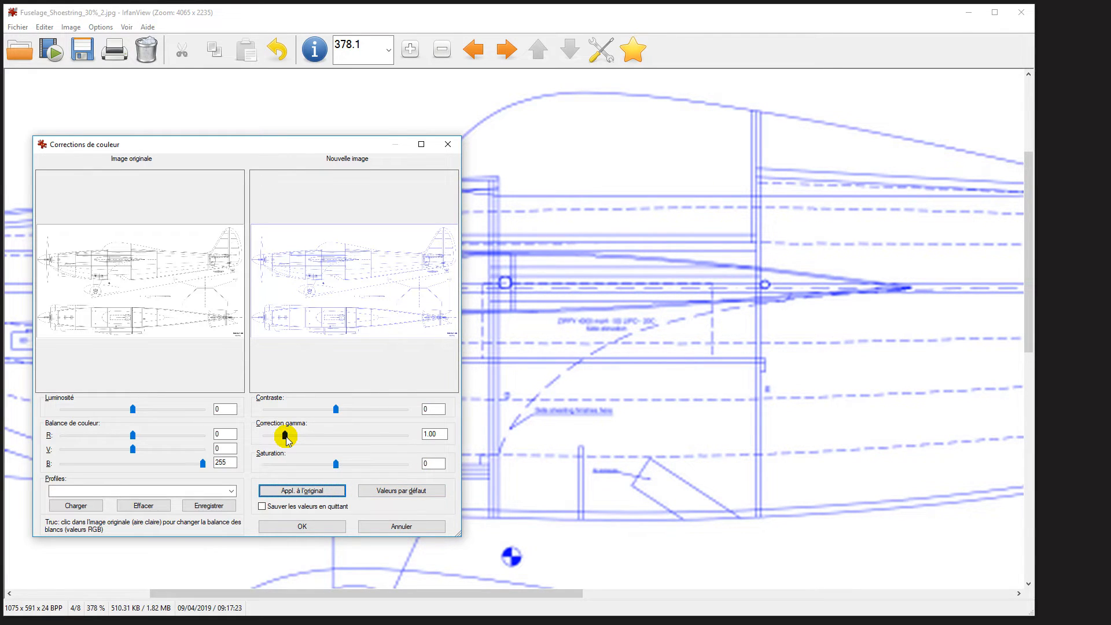
# Lighten the blue lines with a gamma correction of 2.25 and accept the colour corrections.
pyautogui.moveTo(284, 437); pyautogui.dragTo(319, 432)
pyautogui.click(301, 492)
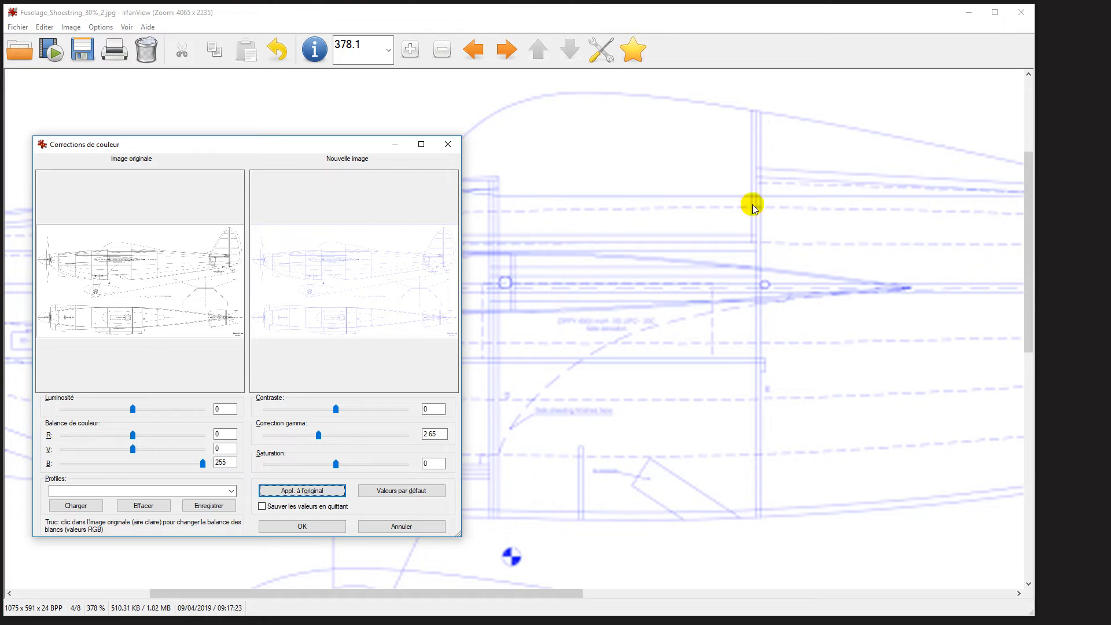
pyautogui.moveTo(318, 434); pyautogui.dragTo(309, 438)
pyautogui.click(322, 491)
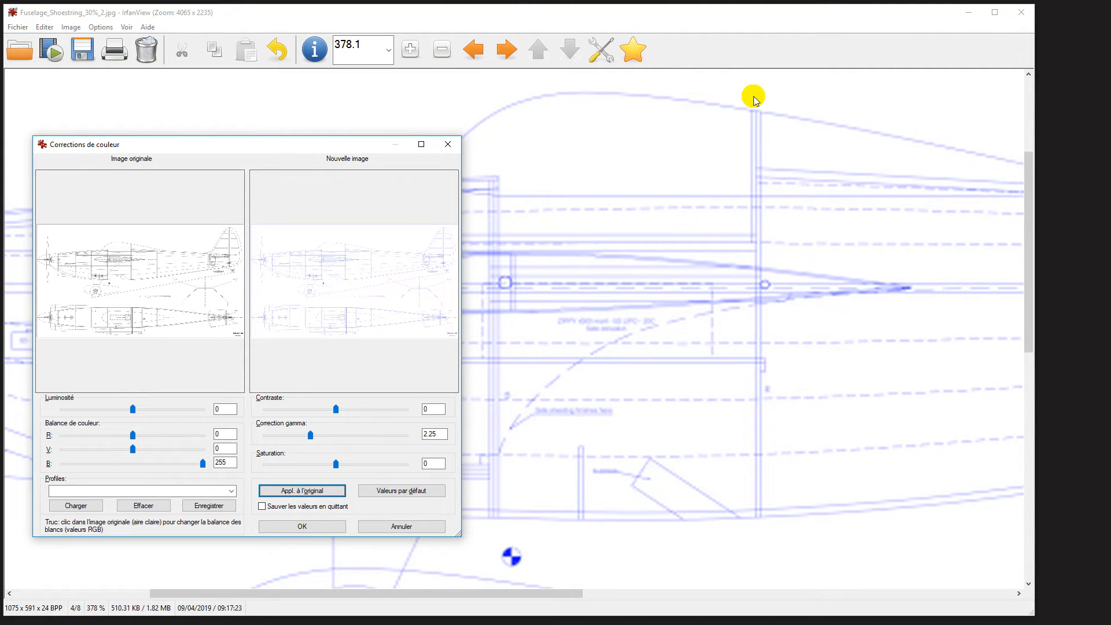
pyautogui.click(318, 525)
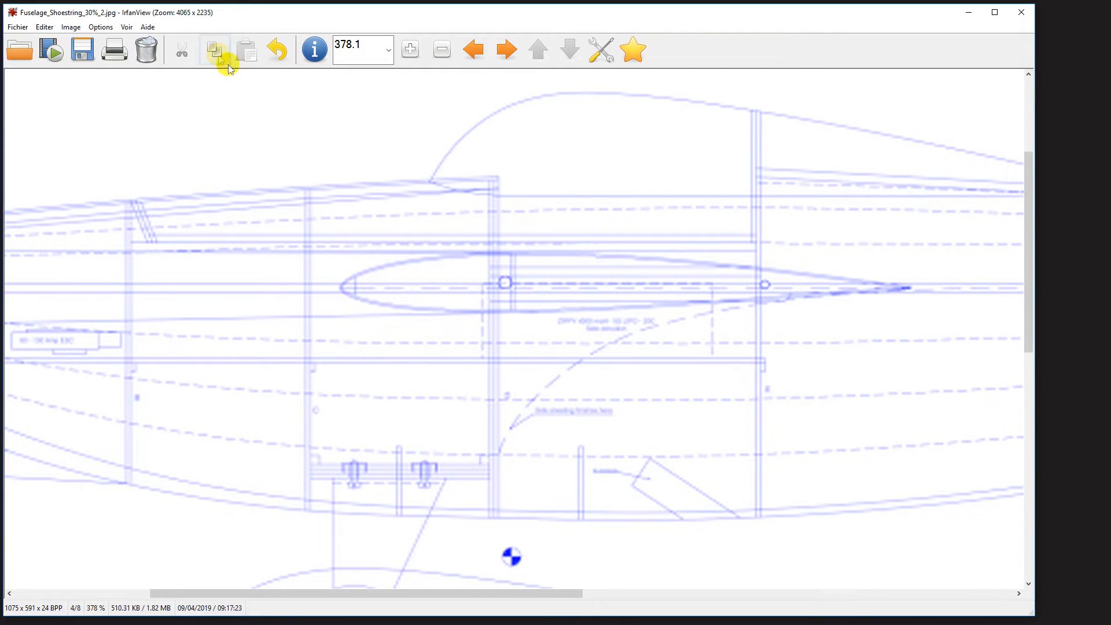
# Show the whole fuselage plan at 100% and enlarge the IrfanView window to nearly full screen around it.
pyautogui.doubleClick(517, 247)
pyautogui.doubleClick(517, 247)
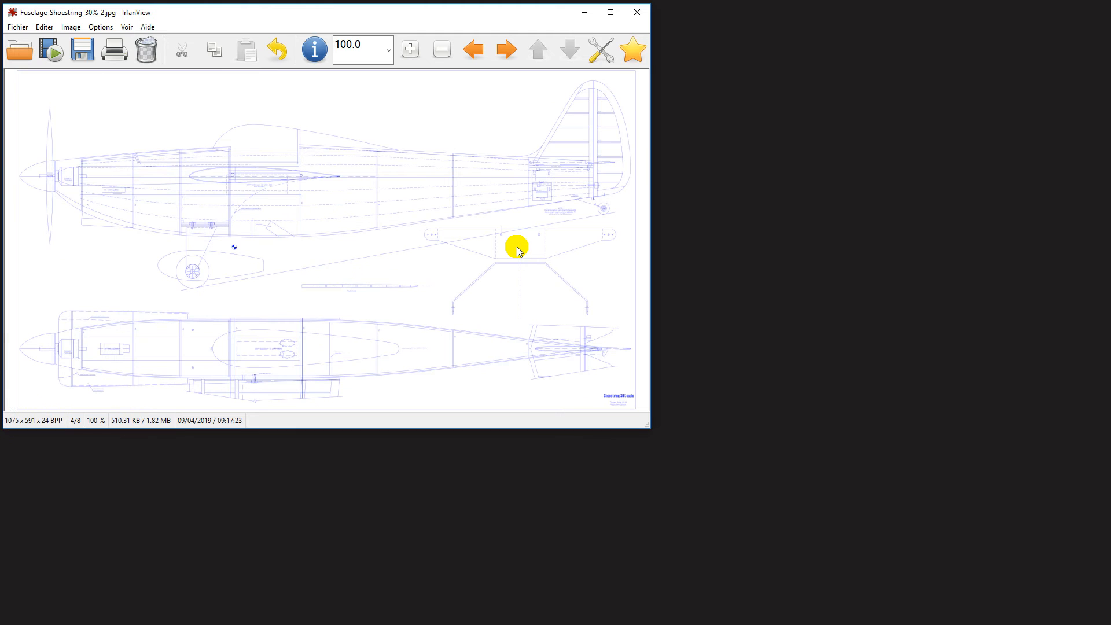
pyautogui.moveTo(263, 11); pyautogui.dragTo(298, 22)
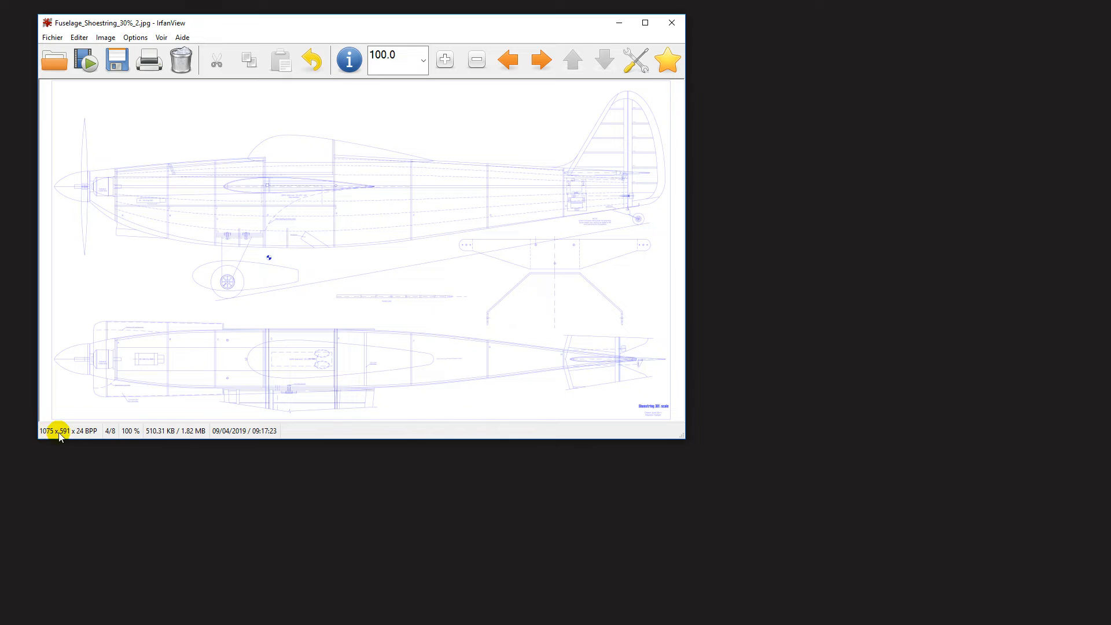
pyautogui.moveTo(681, 431); pyautogui.dragTo(1012, 575)
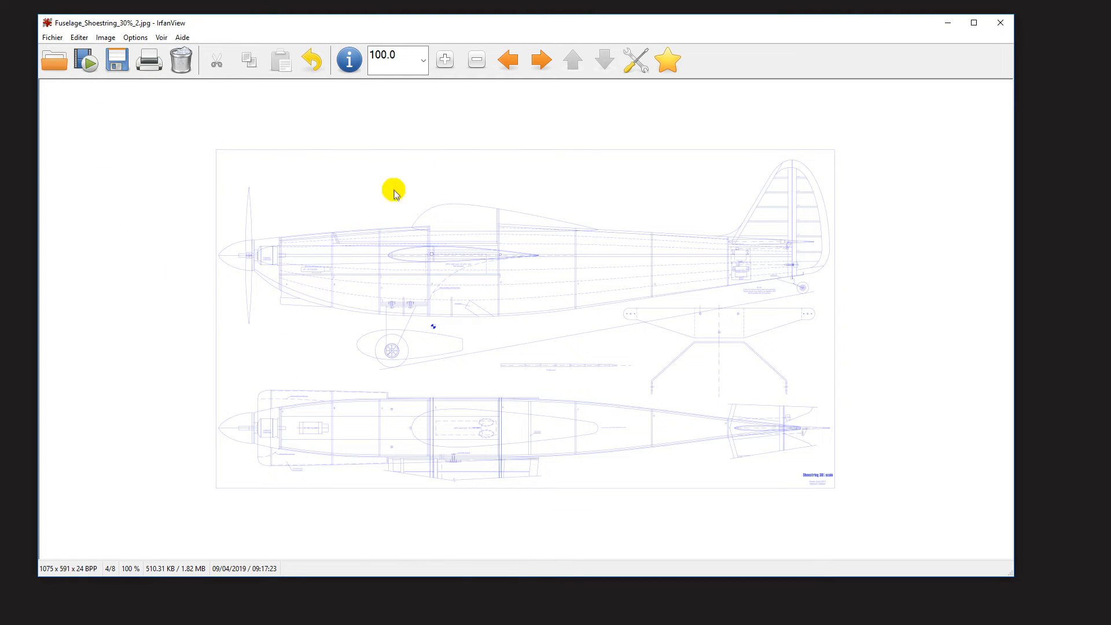
# Set up saving the image as Fuselage_Shoestring_30%_2 in the Modélisme shoestring folder, in PNG - Portable Network Graphics format.
pyautogui.click(52, 38)
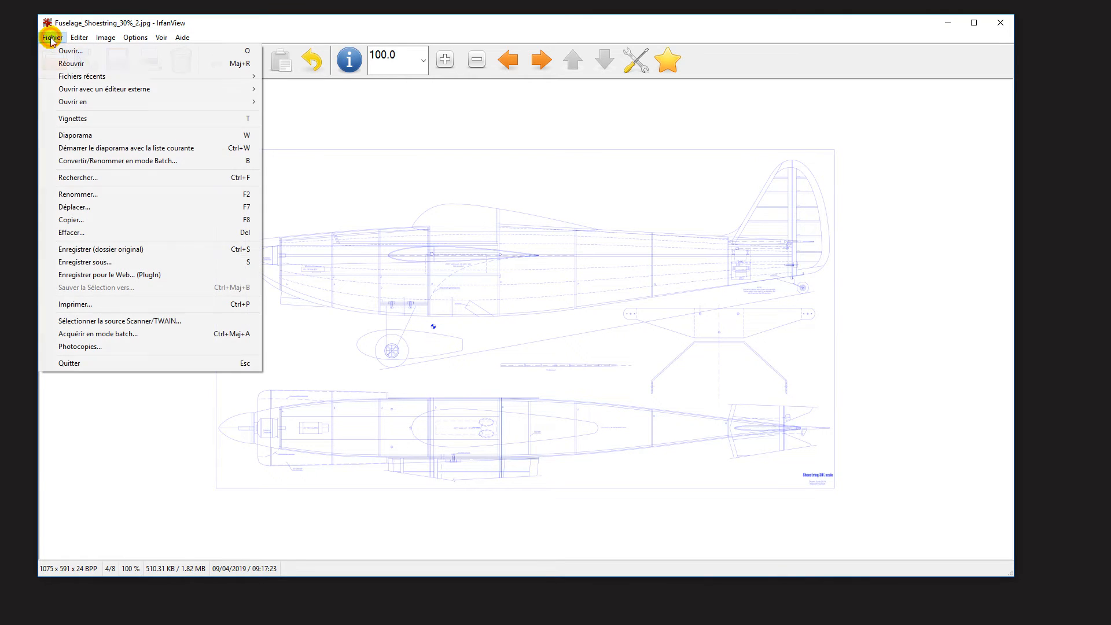
pyautogui.click(137, 264)
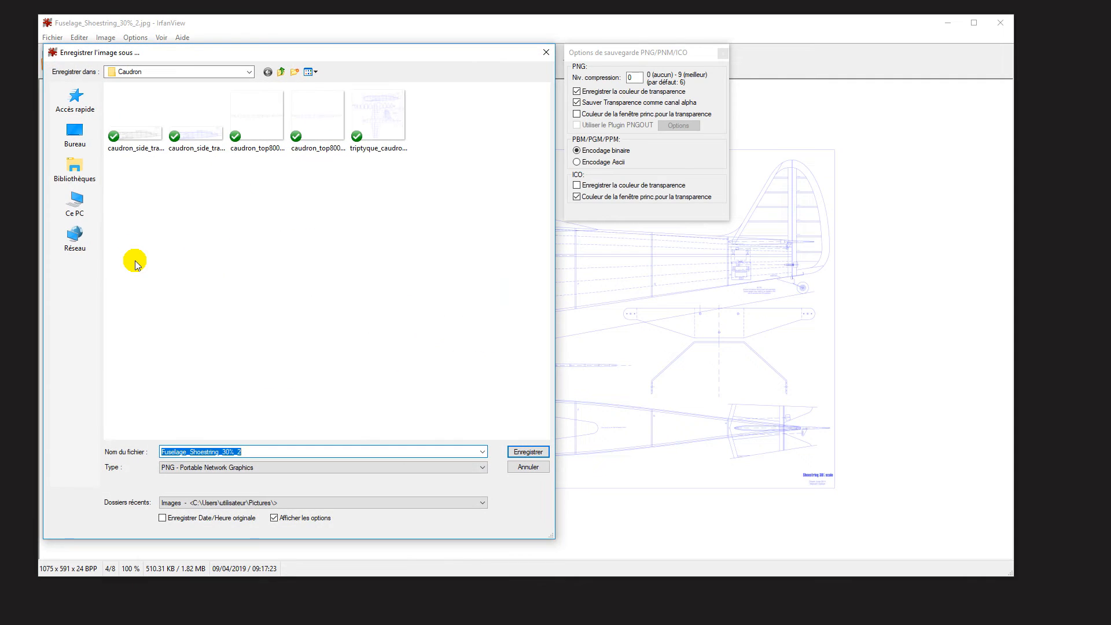
pyautogui.click(282, 72)
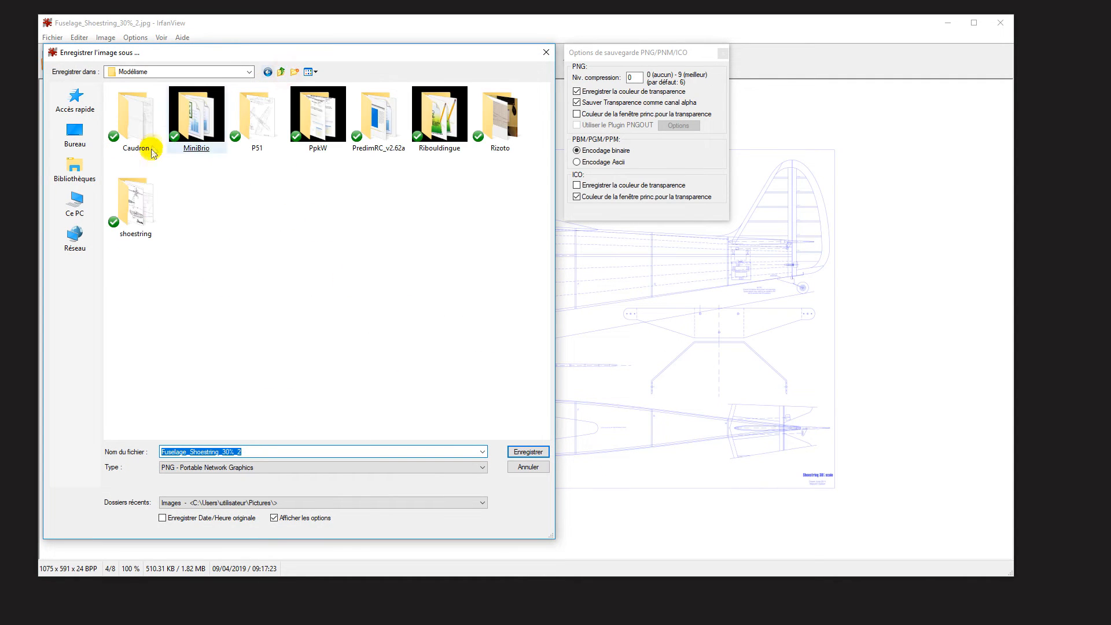
pyautogui.click(134, 203)
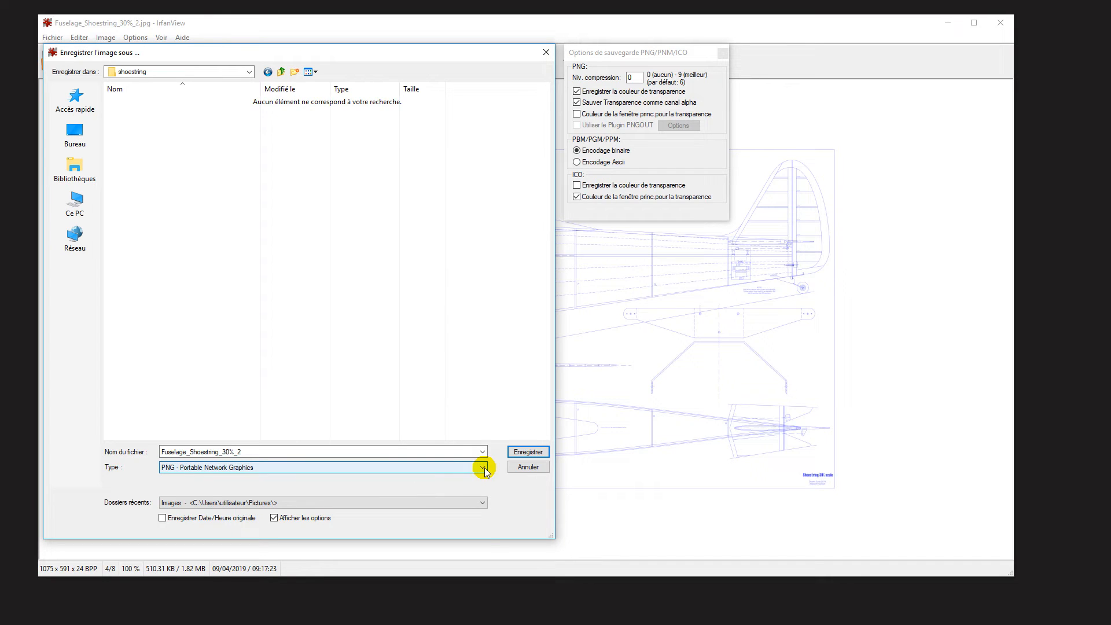
pyautogui.click(484, 469)
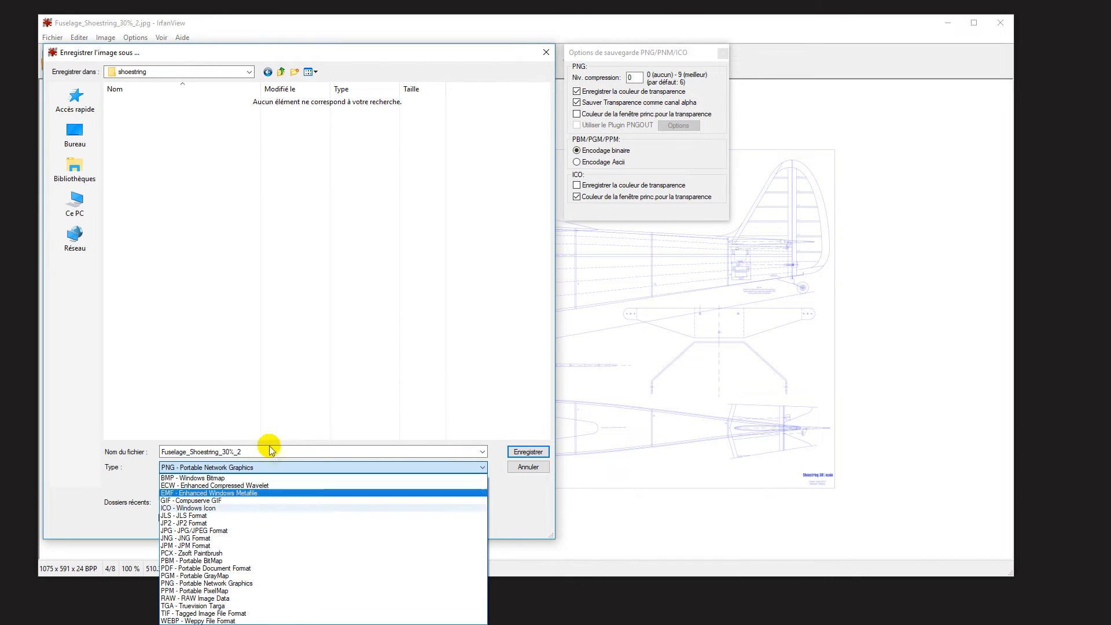
pyautogui.click(210, 583)
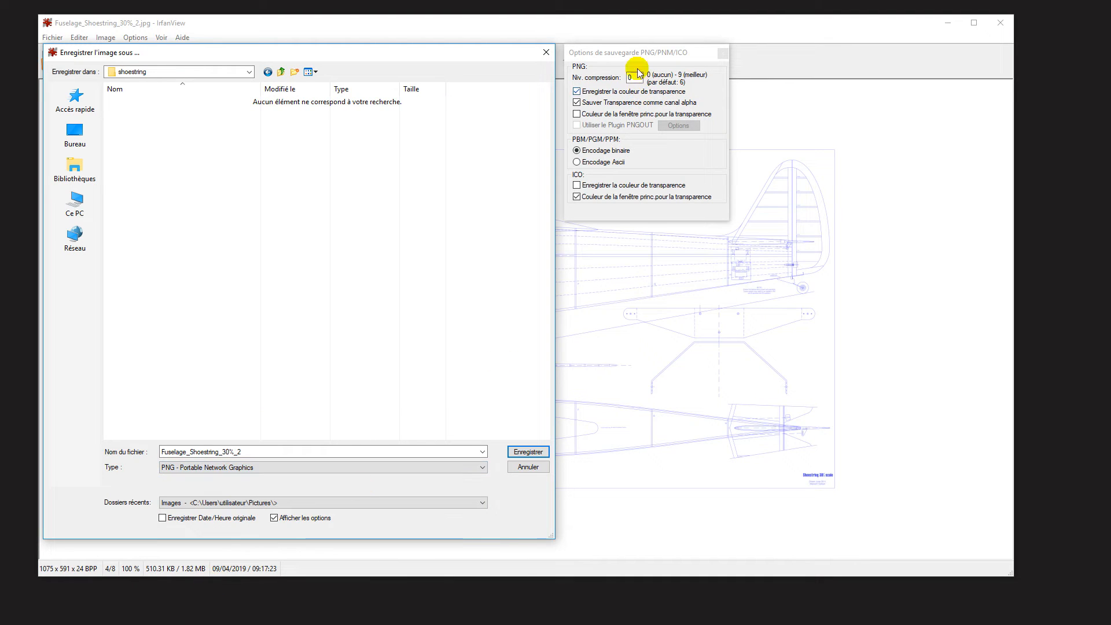
# Save the PNG with its transparency colour, choosing the plan's white background as the transparent colour.
pyautogui.moveTo(631, 53)
pyautogui.mouseDown()
pyautogui.moveTo(659, 110)
pyautogui.moveTo(633, 95)
pyautogui.moveTo(631, 72)
pyautogui.mouseUp()
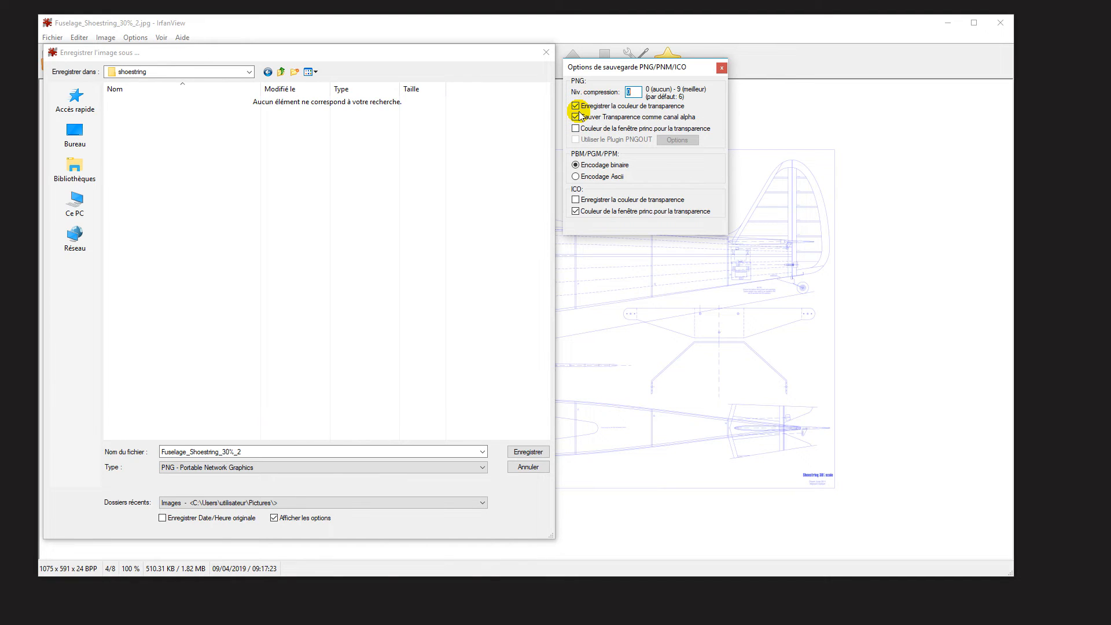
pyautogui.click(523, 455)
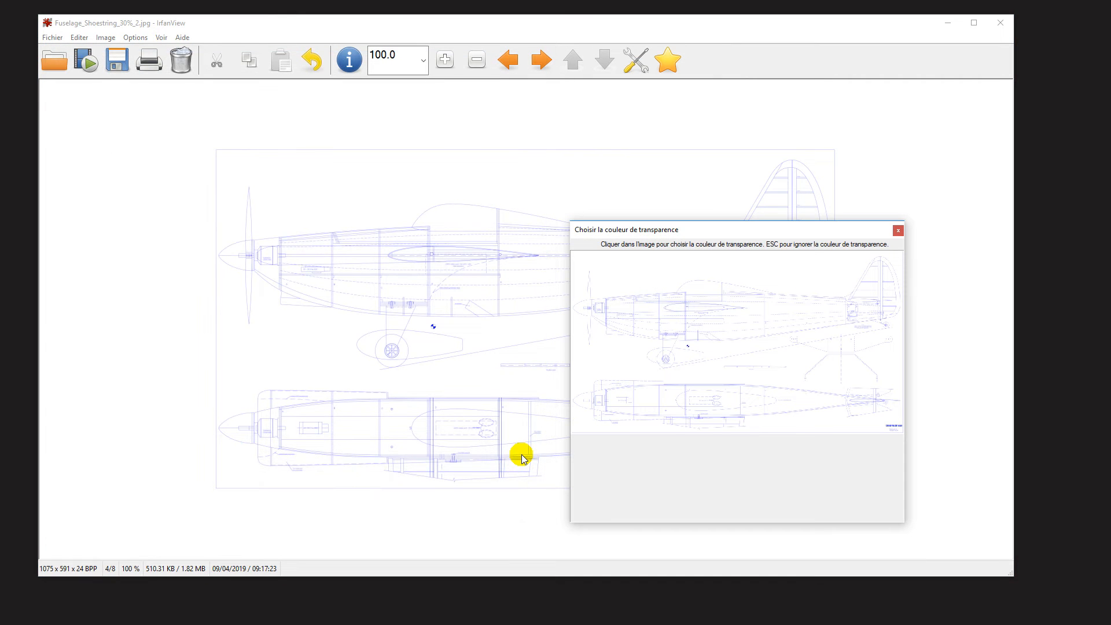
pyautogui.moveTo(769, 231); pyautogui.dragTo(585, 155)
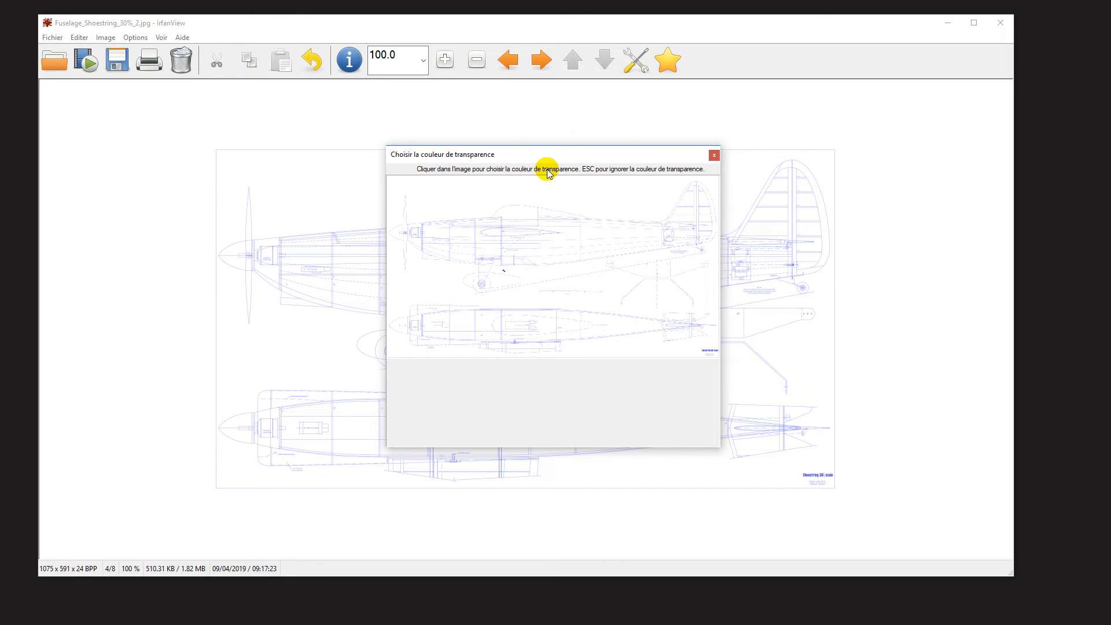
pyautogui.click(632, 202)
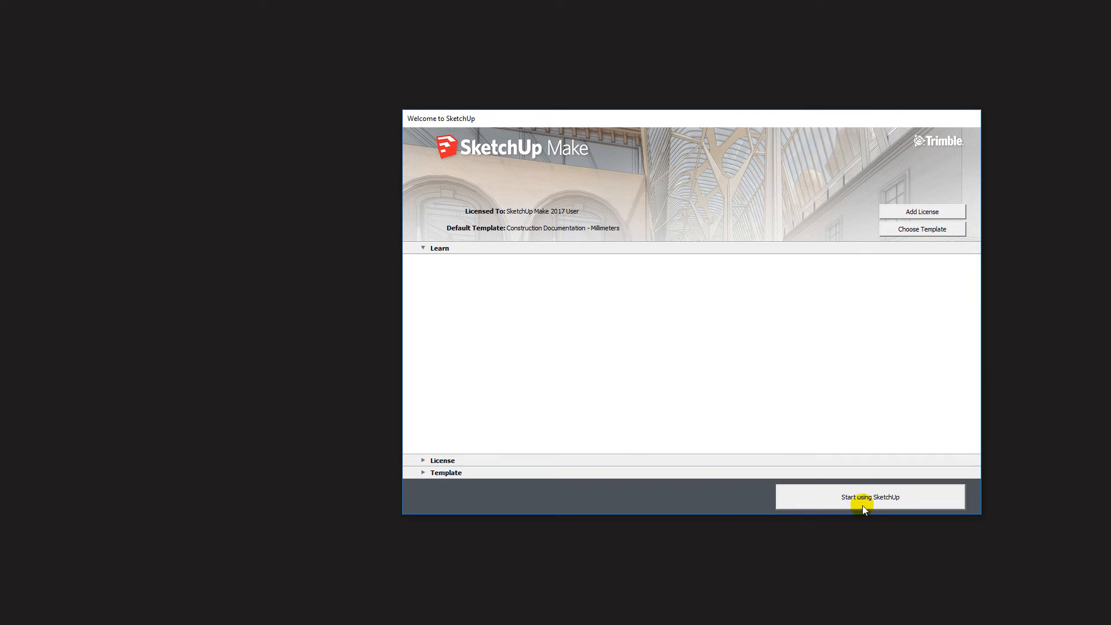
# Start SketchUp with an enlarged window, orbit to an oblique view of the axes and switch the camera to parallel projection.
pyautogui.click(863, 499)
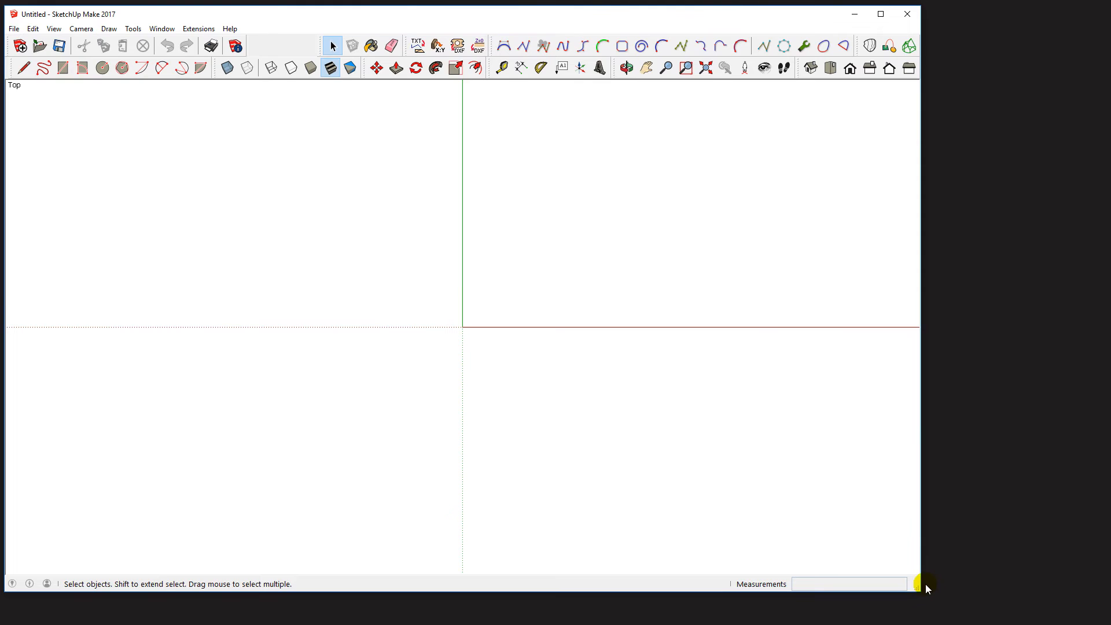
pyautogui.moveTo(916, 586); pyautogui.dragTo(1076, 614)
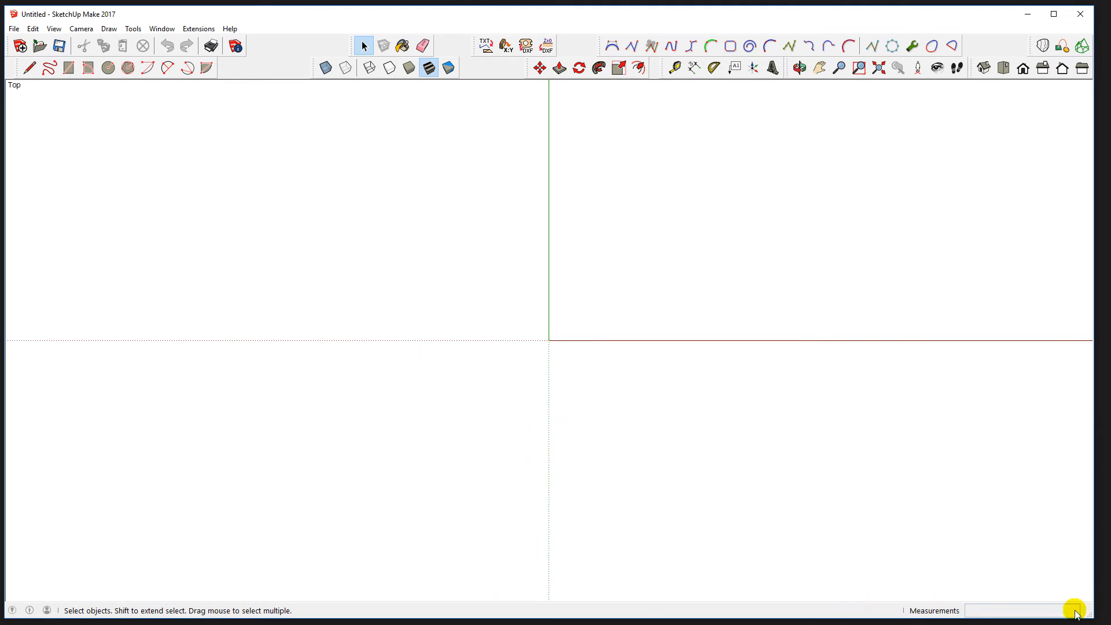
pyautogui.press('o')
pyautogui.moveTo(634, 441); pyautogui.dragTo(172, 292)
pyautogui.press('space')
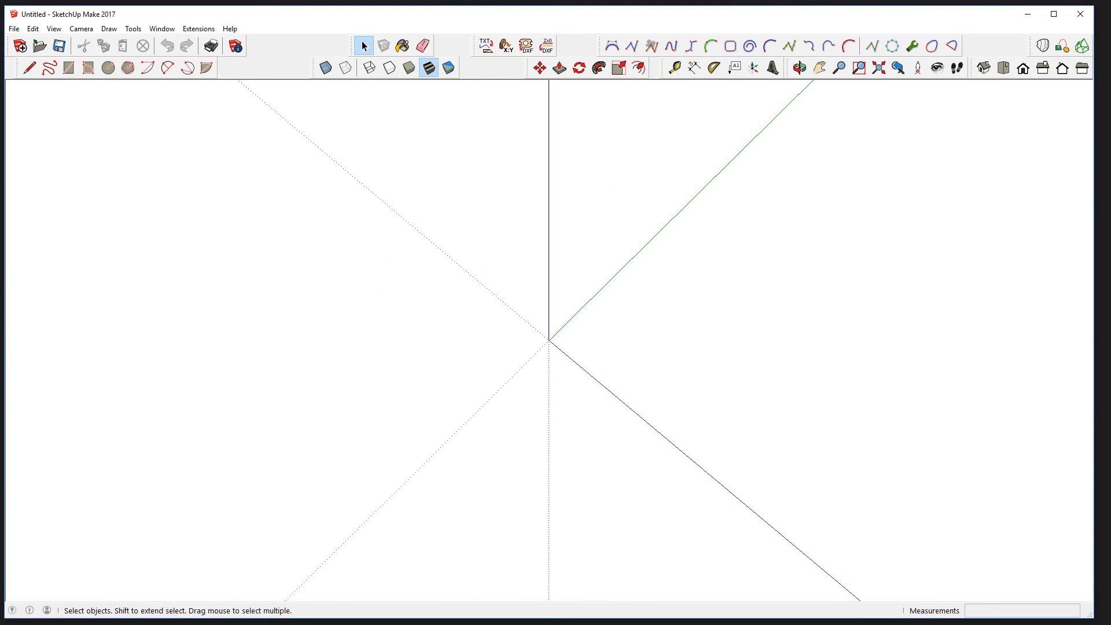
pyautogui.click(82, 28)
pyautogui.click(116, 84)
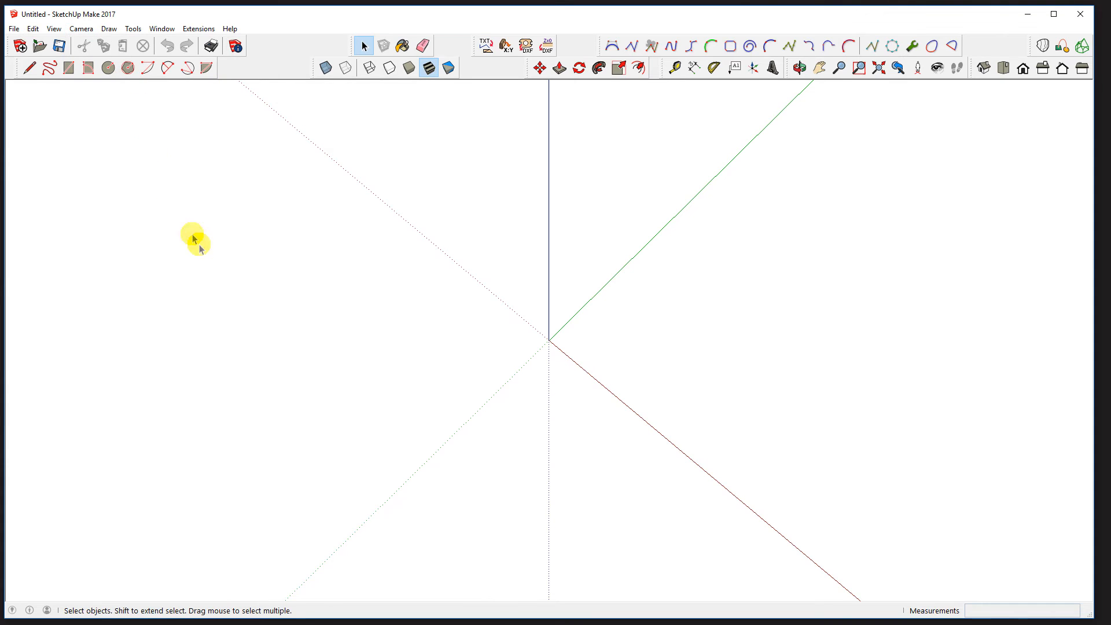
# Import Fuselage_Shoestring_30%_2.png from the shoestring folder as an image, placing its corner at the origin at a height of about 48547 mm.
pyautogui.click(15, 29)
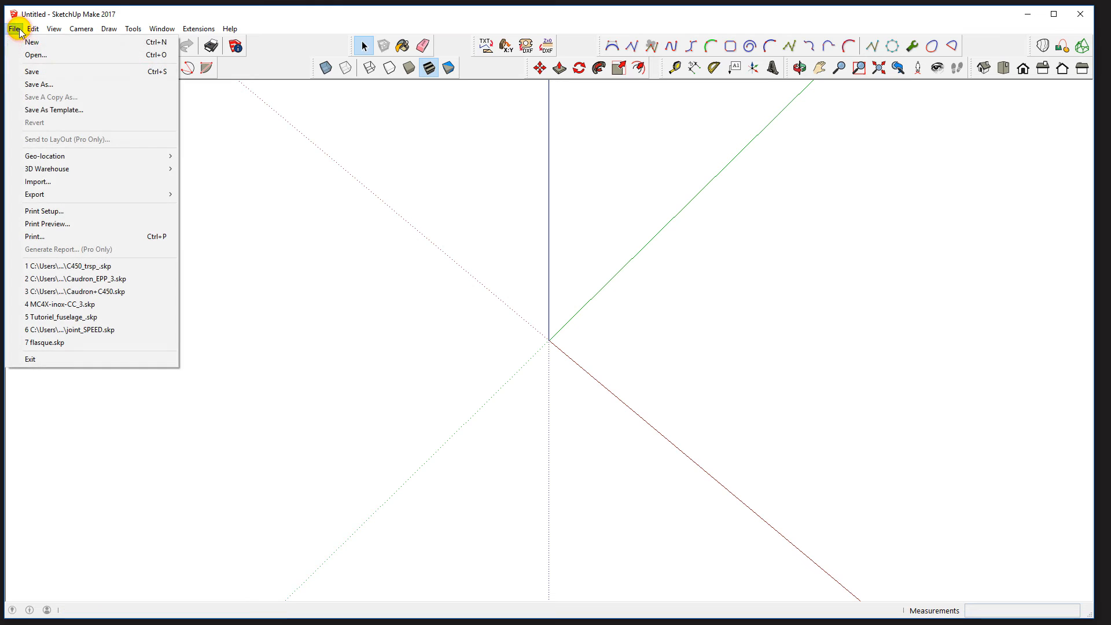
pyautogui.click(46, 186)
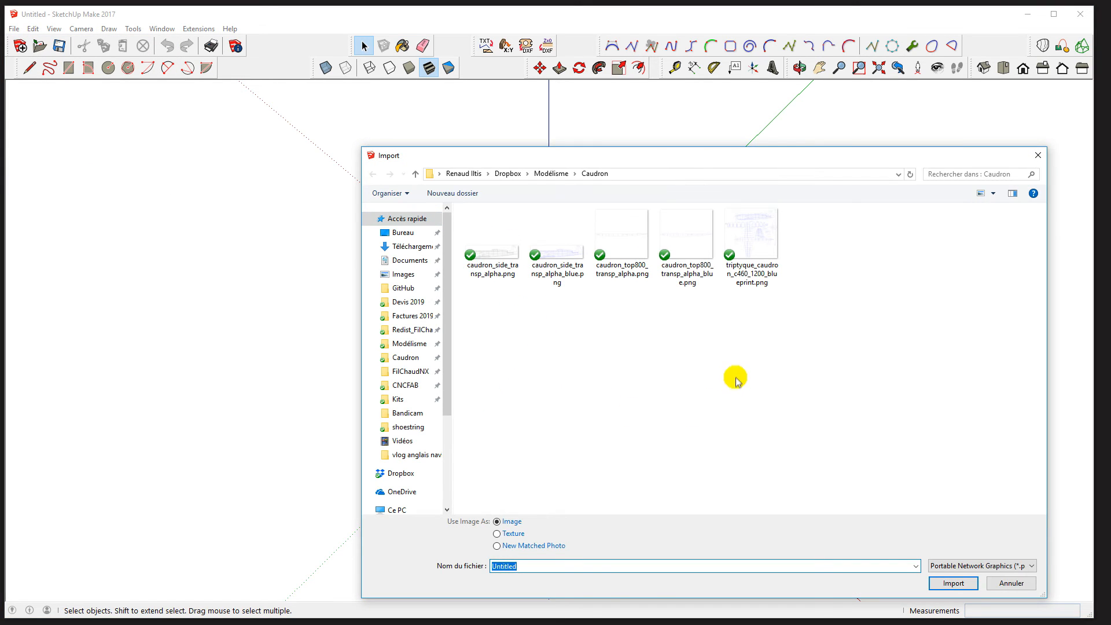
pyautogui.click(551, 173)
pyautogui.doubleClick(493, 313)
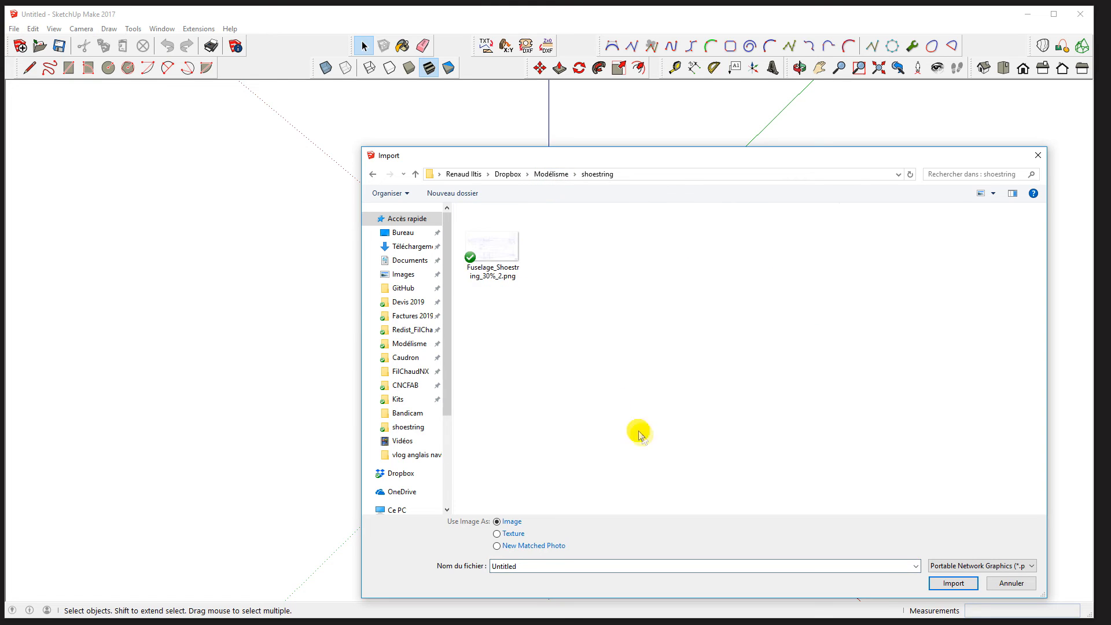
pyautogui.click(503, 251)
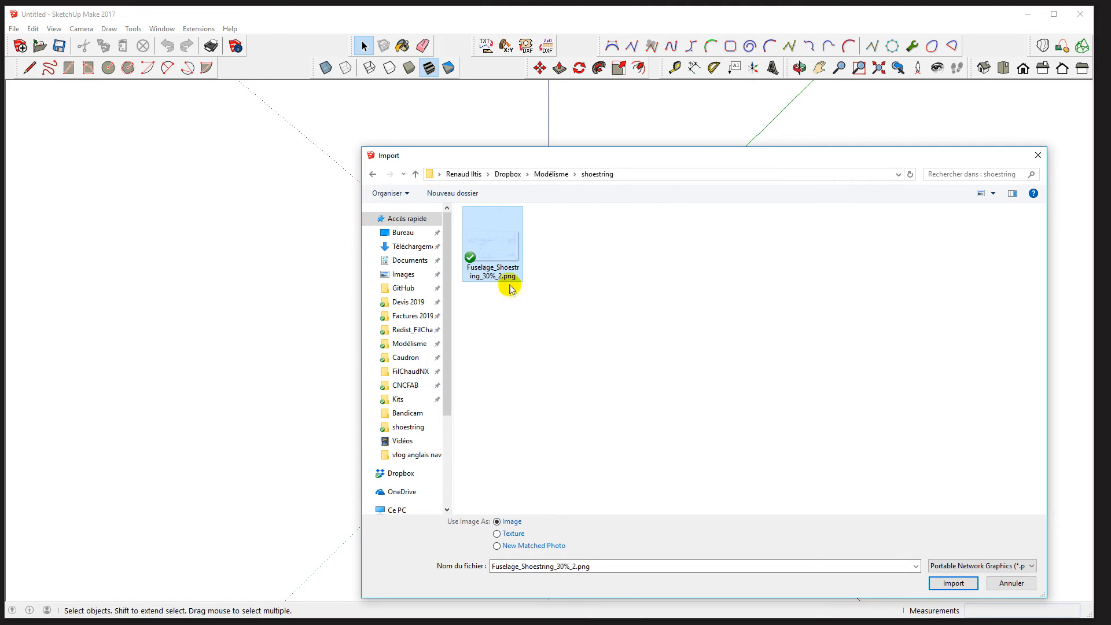
pyautogui.doubleClick(494, 246)
pyautogui.click(549, 339)
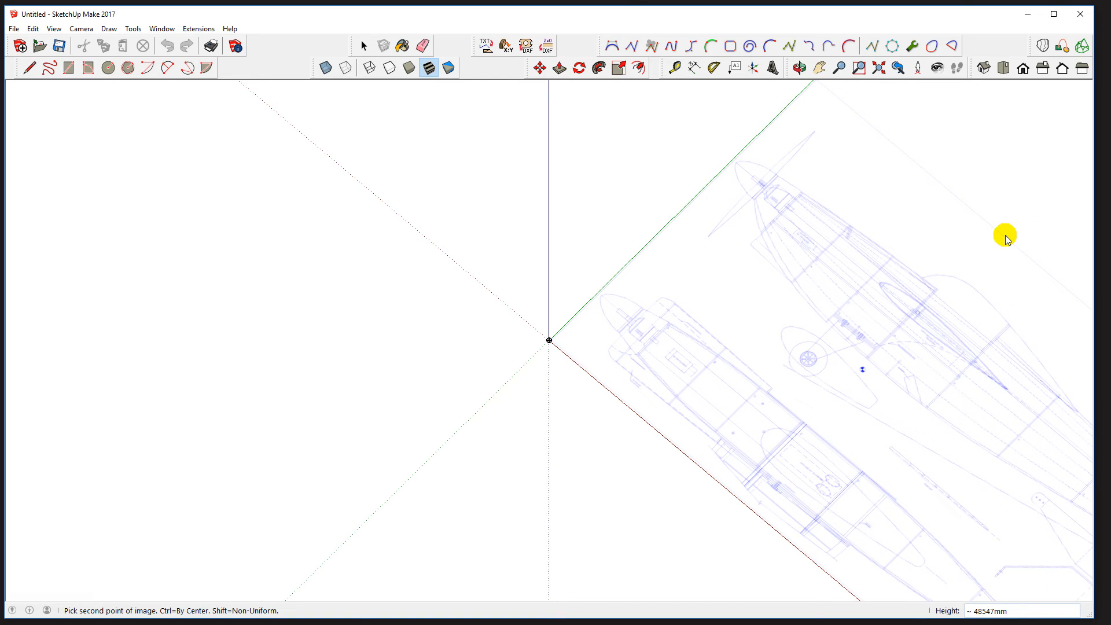
pyautogui.click(1006, 236)
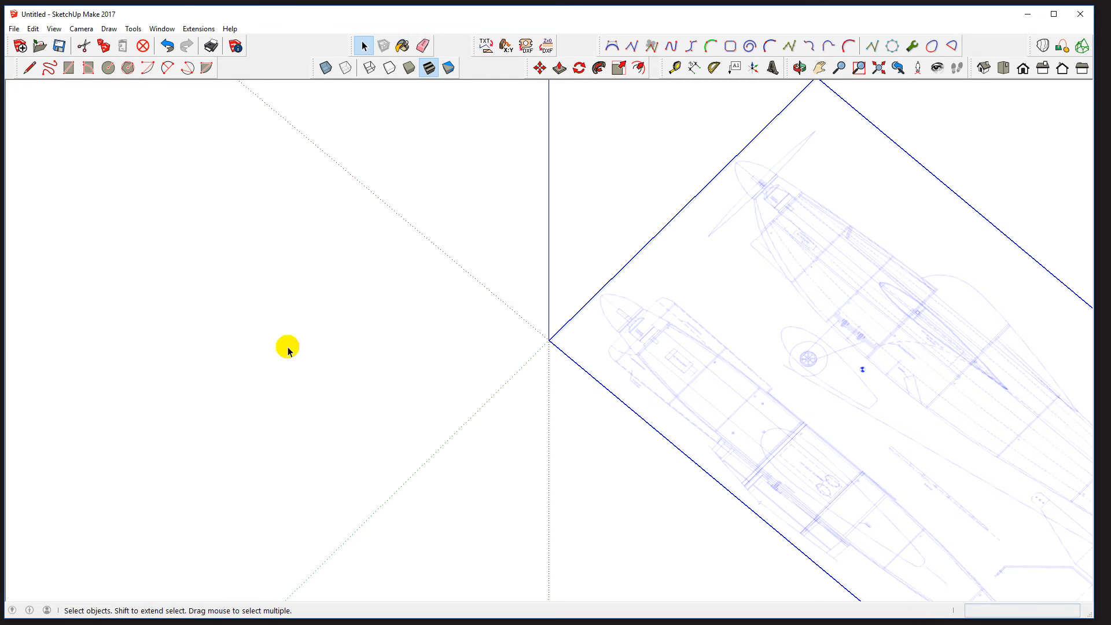
# Examine the imported plan from a lower oblique angle, as a whole and magnified around the fuselage's top view.
pyautogui.moveTo(870, 311); pyautogui.dragTo(891, 241)
pyautogui.press('space')
pyautogui.scroll(-6, 119, 310)
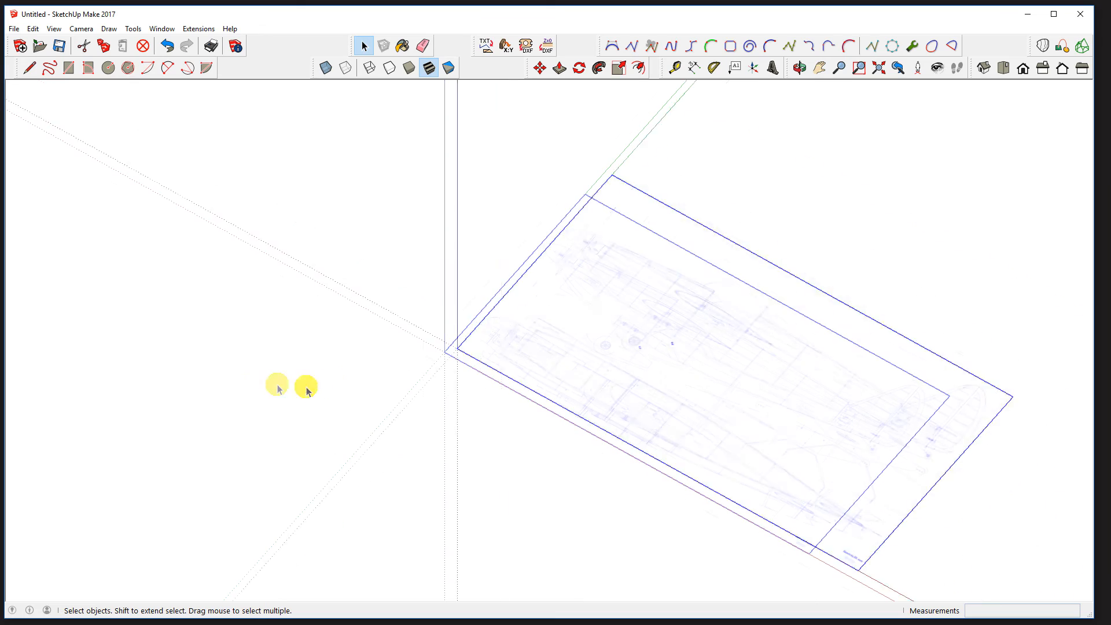
pyautogui.moveTo(471, 505); pyautogui.dragTo(585, 503)
pyautogui.scroll(3, 582, 428)
pyautogui.scroll(3, 581, 428)
pyautogui.moveTo(784, 349); pyautogui.dragTo(606, 446)
pyautogui.scroll(3, 605, 446)
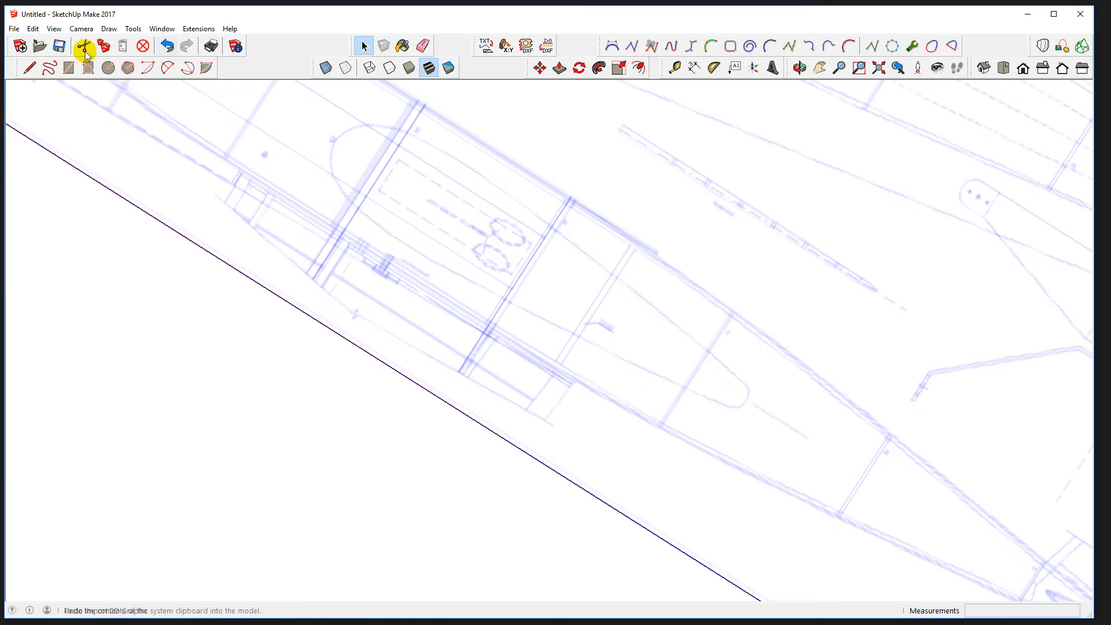
# Trace the fuselage top view's outer edge toward the tail with two connected lines, the second about 24392 mm long, and inspect their fit closely.
pyautogui.click(29, 68)
pyautogui.scroll(-3, 497, 288)
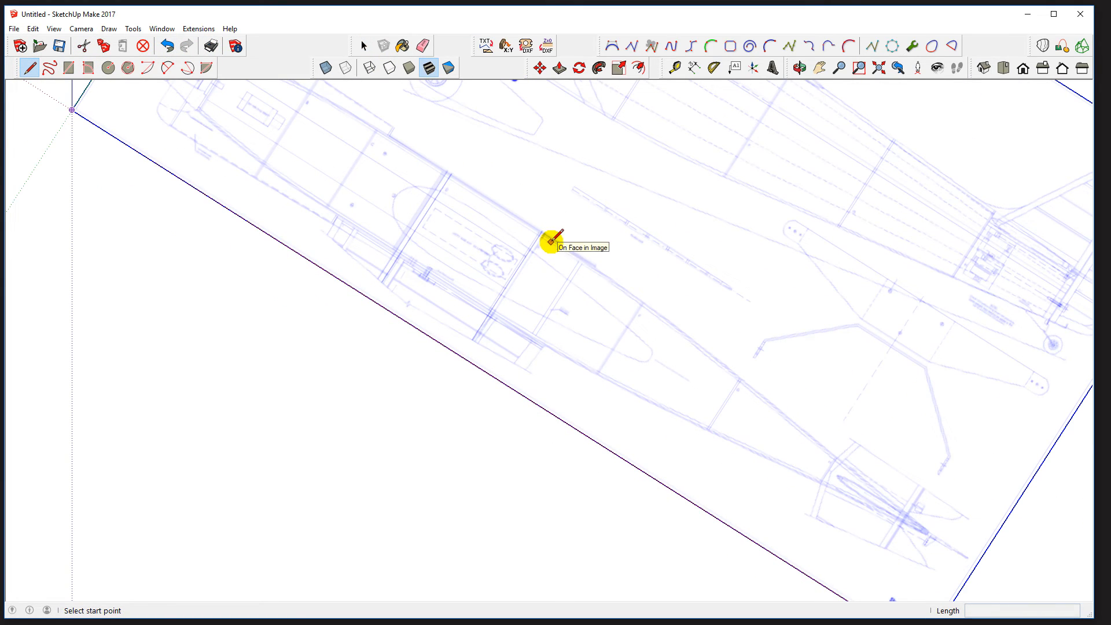
pyautogui.click(551, 242)
pyautogui.click(631, 292)
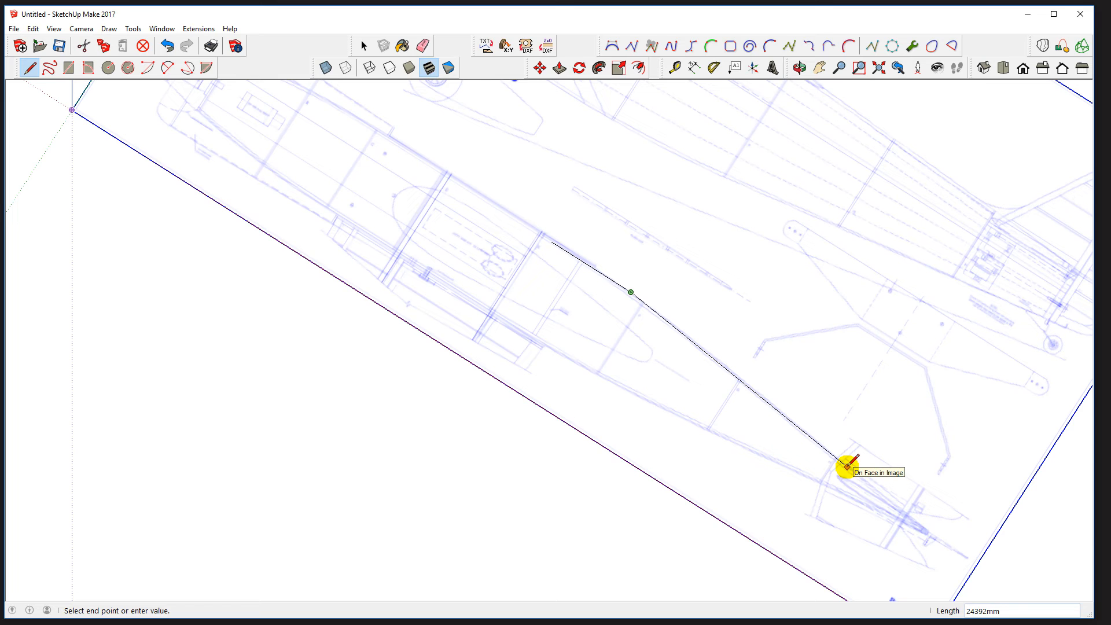
pyautogui.press('Escape')
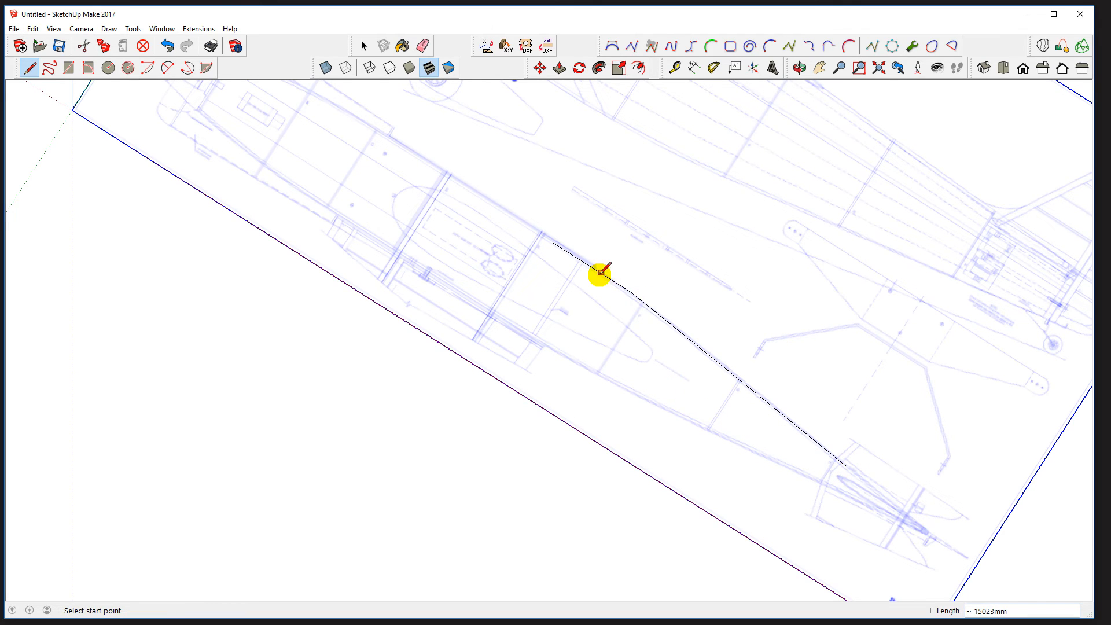
pyautogui.scroll(3, 636, 296)
pyautogui.scroll(5, 607, 280)
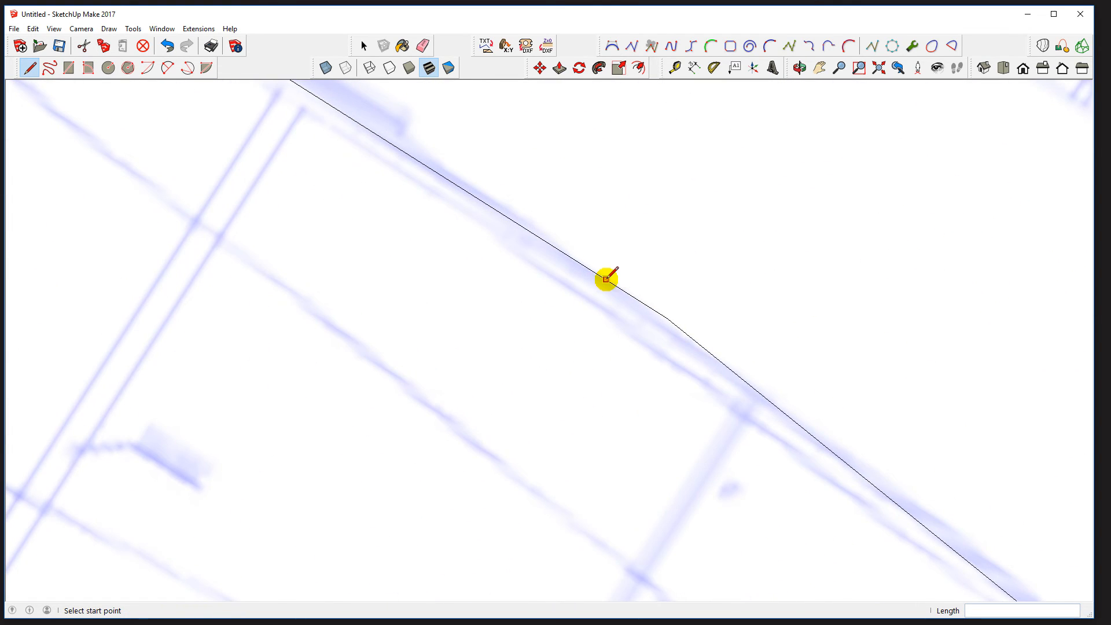
# Draw an upright rectangle roughly 80000 mm per side in the green-blue plane, starting from the origin corner of the imported plan.
pyautogui.scroll(-5, 607, 281)
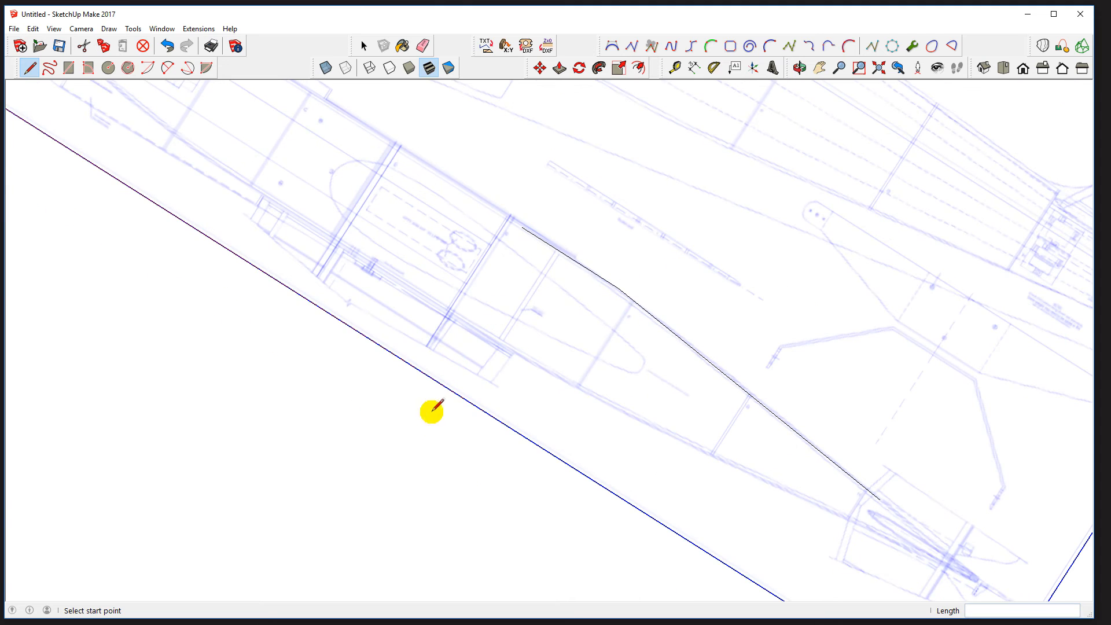
pyautogui.moveTo(474, 577); pyautogui.dragTo(387, 232)
pyautogui.click(70, 69)
pyautogui.scroll(-4, 137, 285)
pyautogui.click(152, 260)
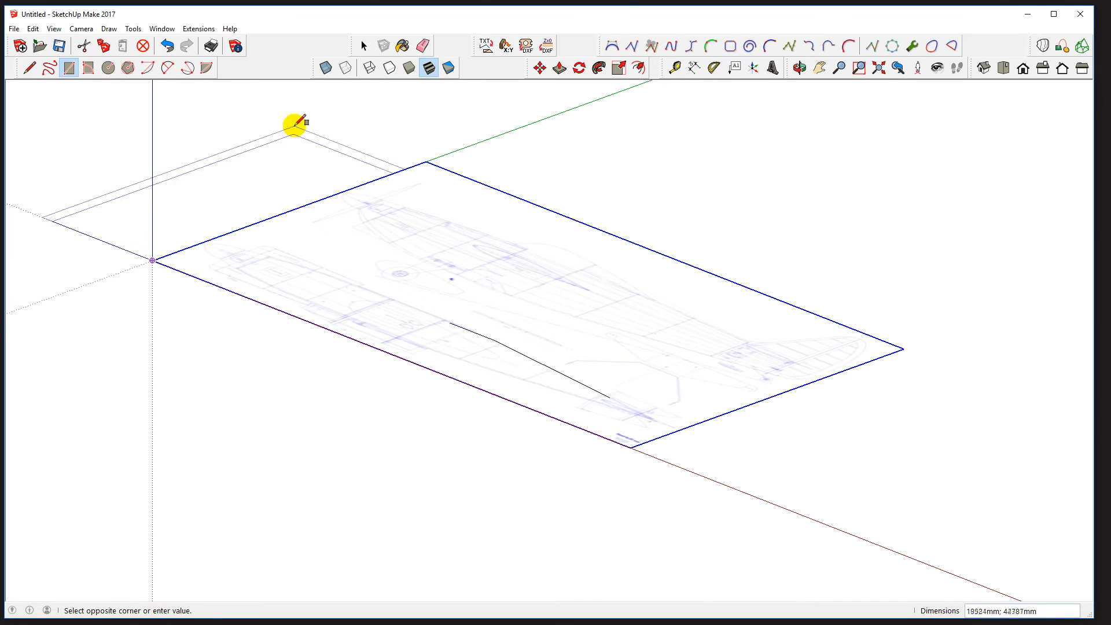
pyautogui.scroll(-2, 192, 314)
pyautogui.scroll(-2, 192, 314)
pyautogui.press('o')
pyautogui.moveTo(446, 372); pyautogui.dragTo(266, 330)
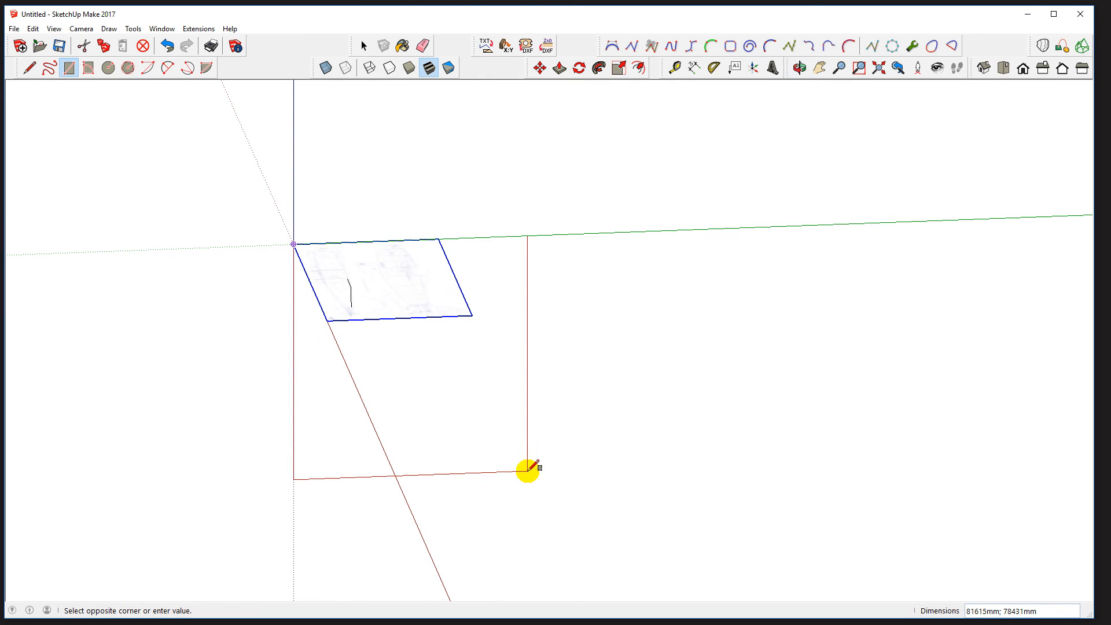
pyautogui.click(533, 461)
# Move the upright rectangle about 41759 mm along the red axis and raise it about 33951 mm so it crosses the plan.
pyautogui.scroll(-1, 220, 408)
pyautogui.moveTo(290, 449); pyautogui.dragTo(549, 449)
pyautogui.press('space')
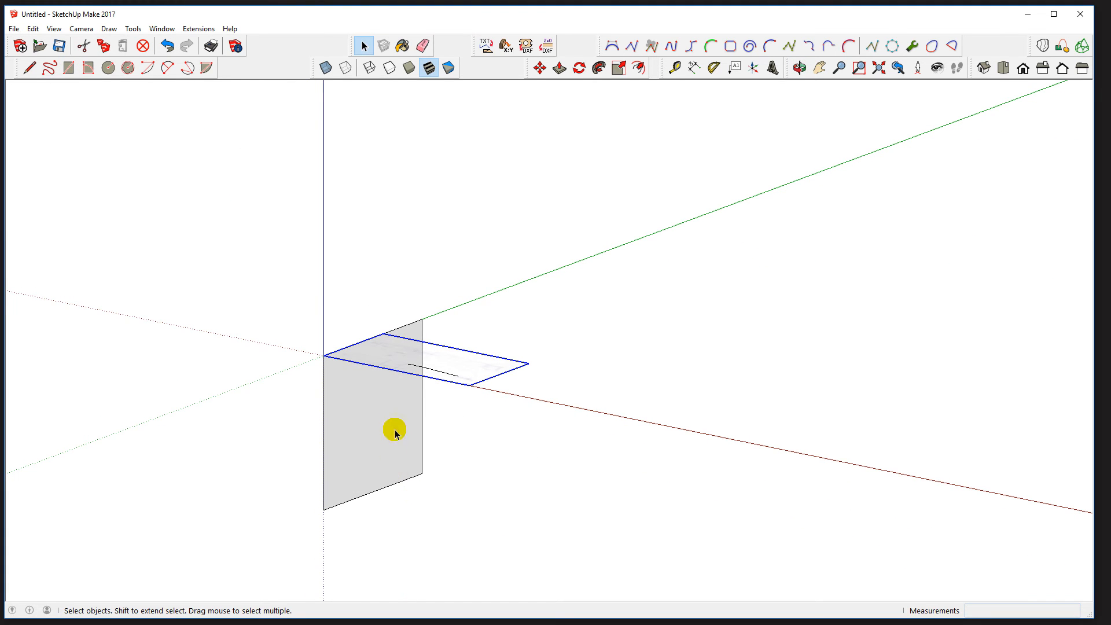
pyautogui.click(395, 434)
pyautogui.press('m')
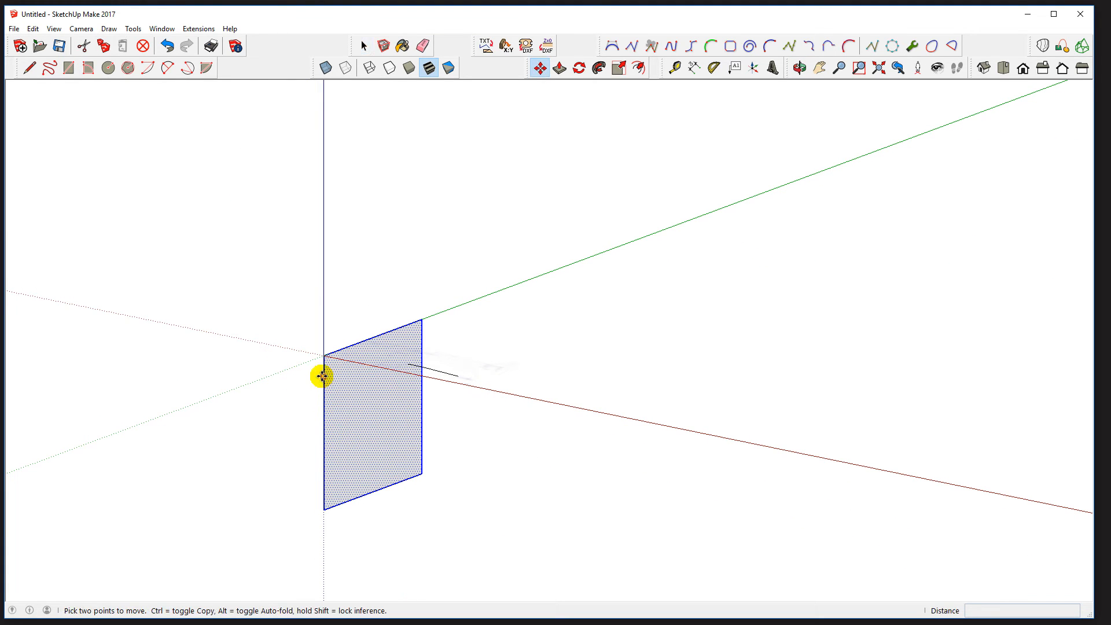
pyautogui.click(322, 377)
pyautogui.click(372, 395)
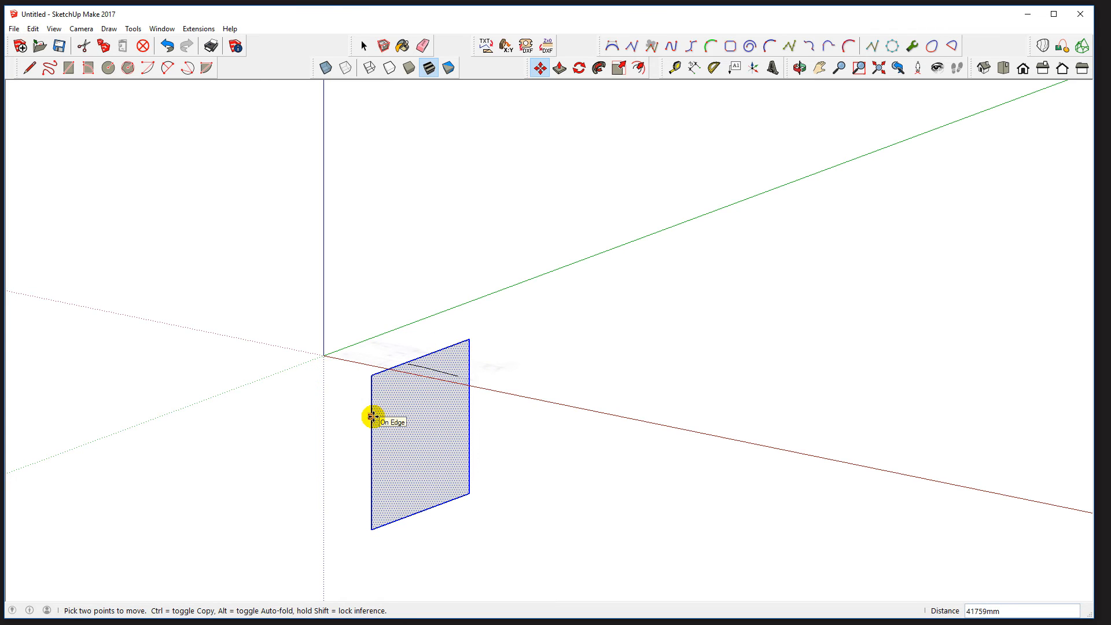
pyautogui.click(373, 416)
pyautogui.click(368, 346)
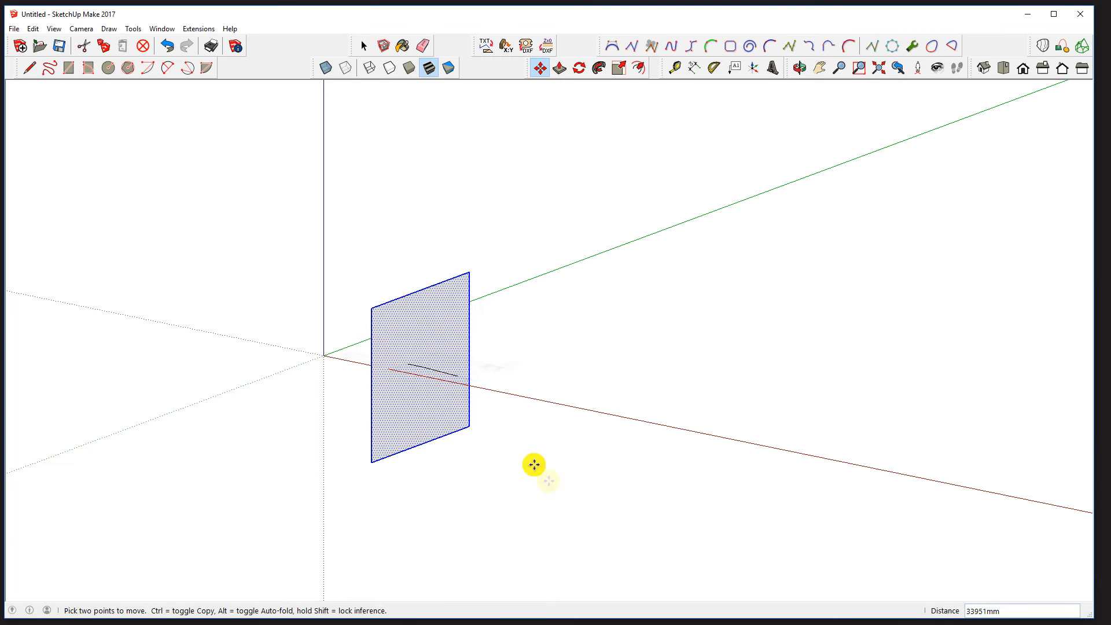
pyautogui.press('space')
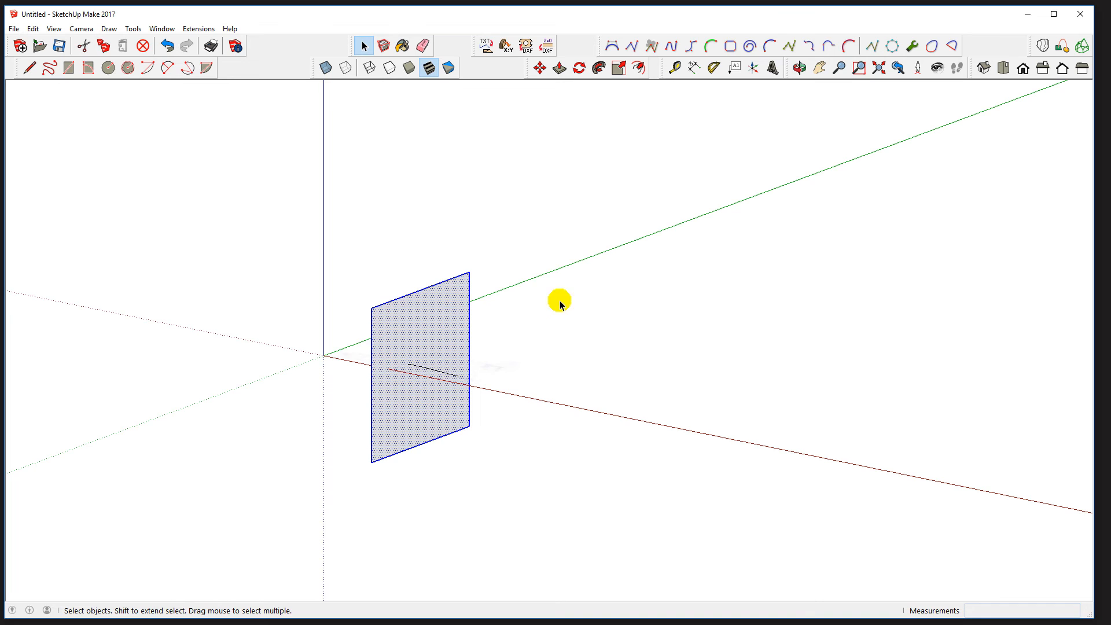
# Examine how the transparent PNG plan shows against the upright face, up close and from both sides.
pyautogui.moveTo(561, 368); pyautogui.dragTo(496, 434)
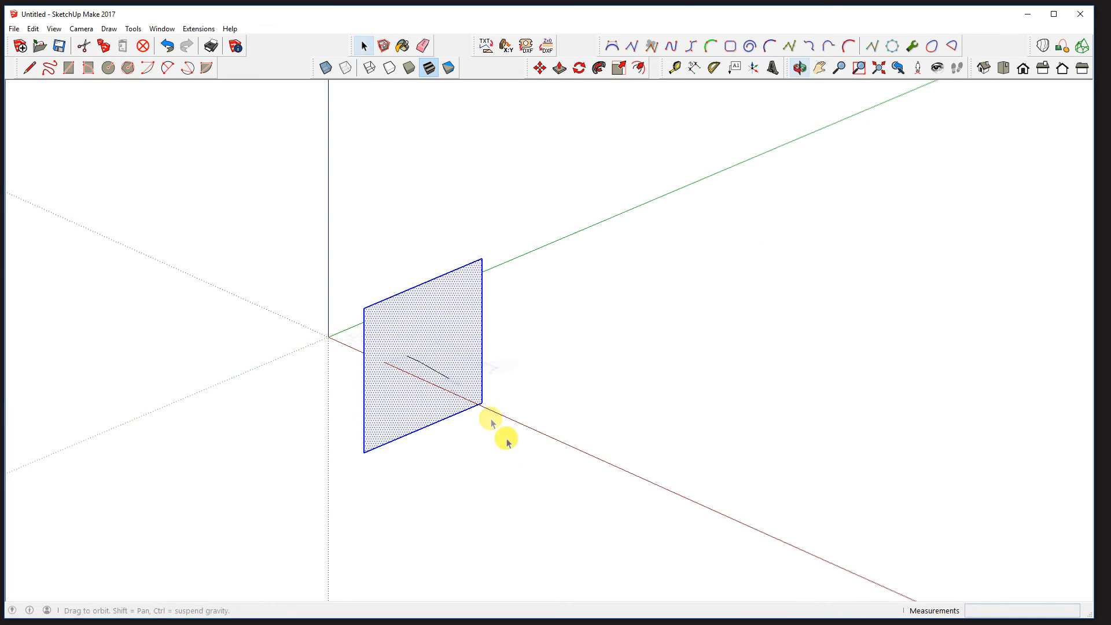
pyautogui.click(491, 480)
pyautogui.scroll(10, 454, 362)
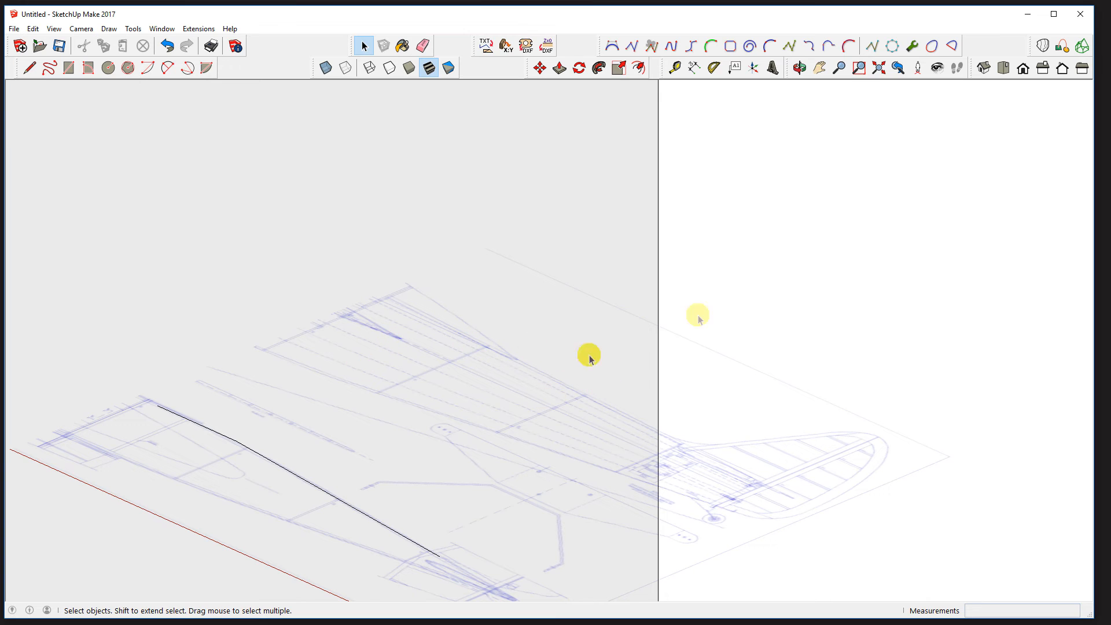
pyautogui.press('o')
pyautogui.moveTo(823, 375); pyautogui.dragTo(526, 496)
pyautogui.press('space')
pyautogui.scroll(-3, 613, 439)
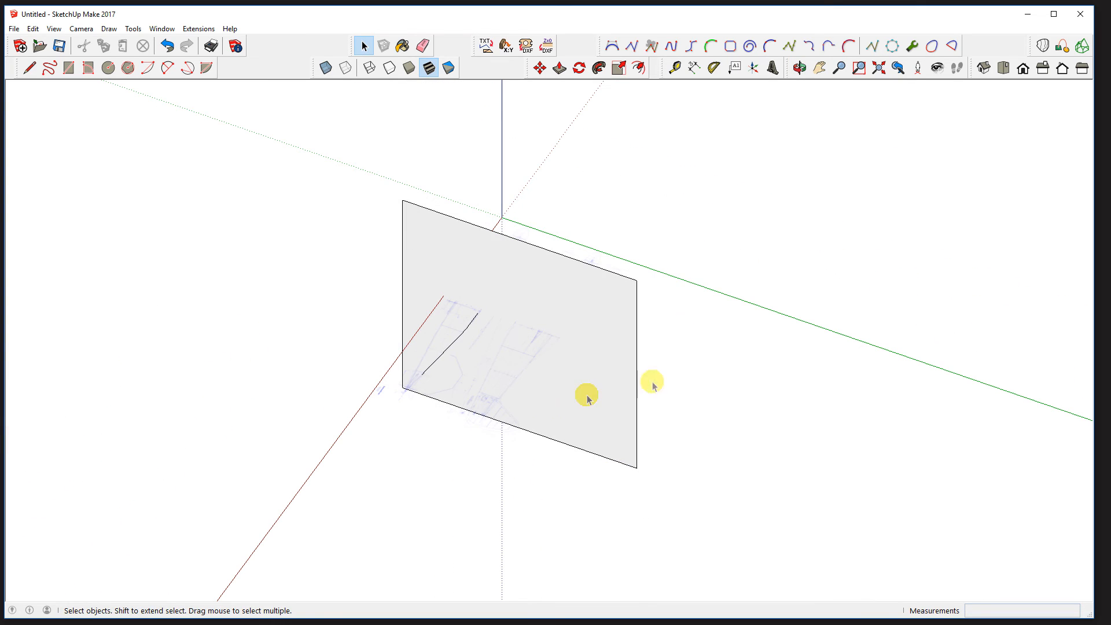
# Import Fuselage_Shoestring_30%_2.jpg as an image, listing all supported image types, and place it beside the PNG plan so it crosses the upright face.
pyautogui.click(13, 29)
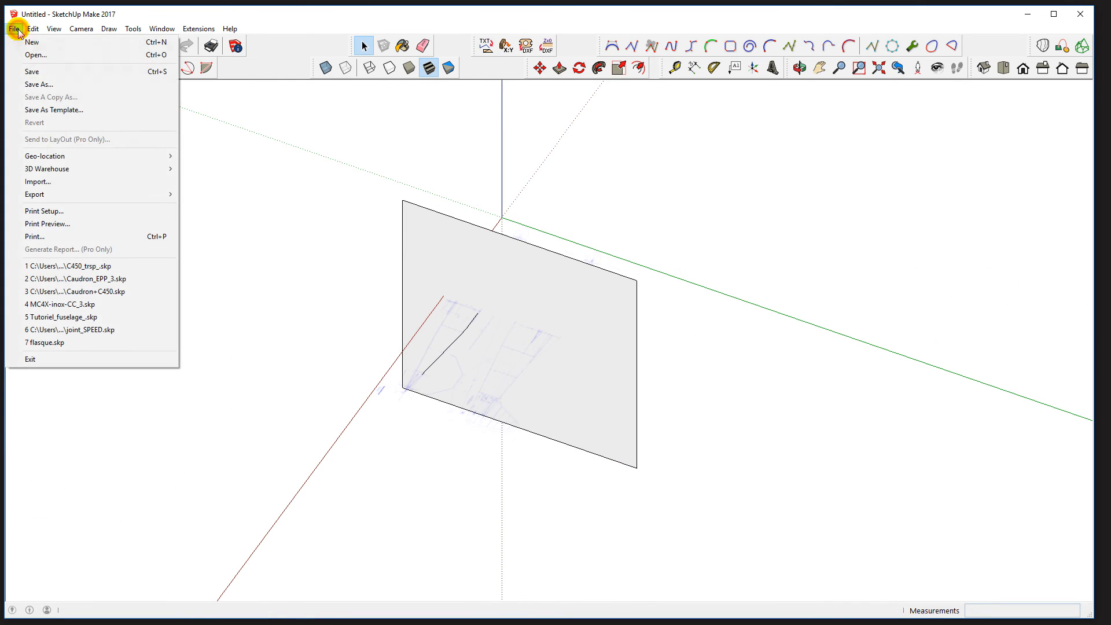
pyautogui.click(56, 186)
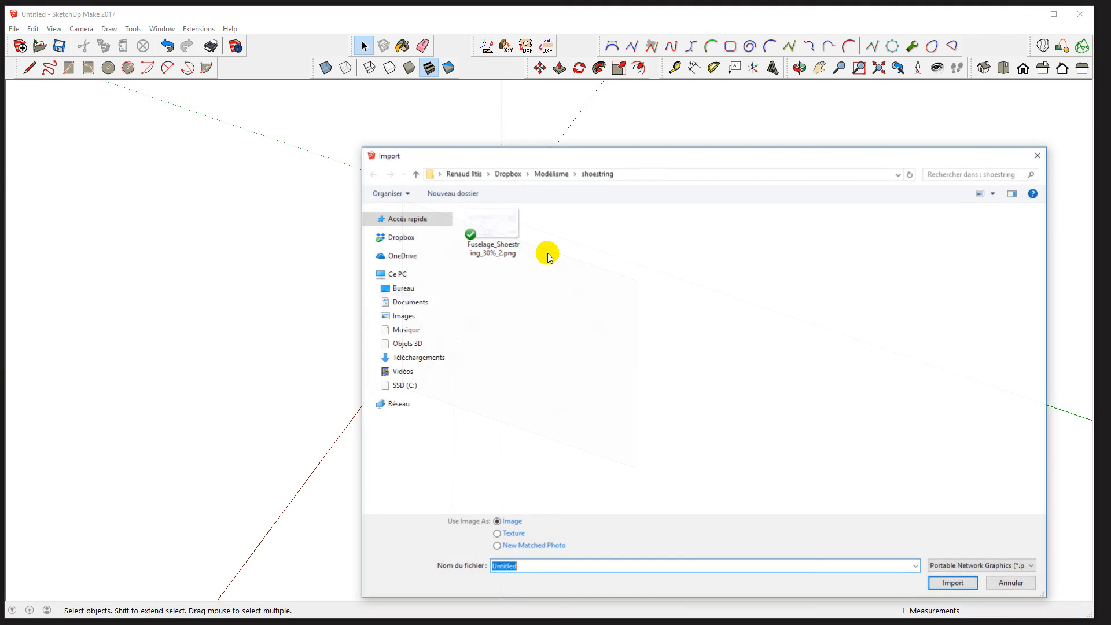
pyautogui.click(1023, 566)
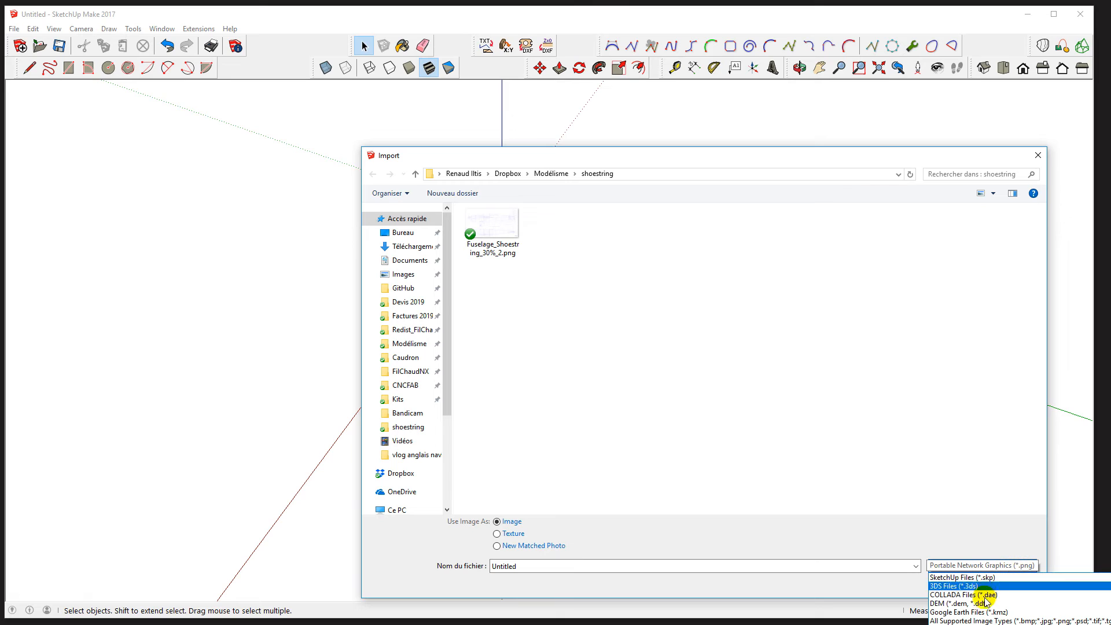
pyautogui.click(976, 621)
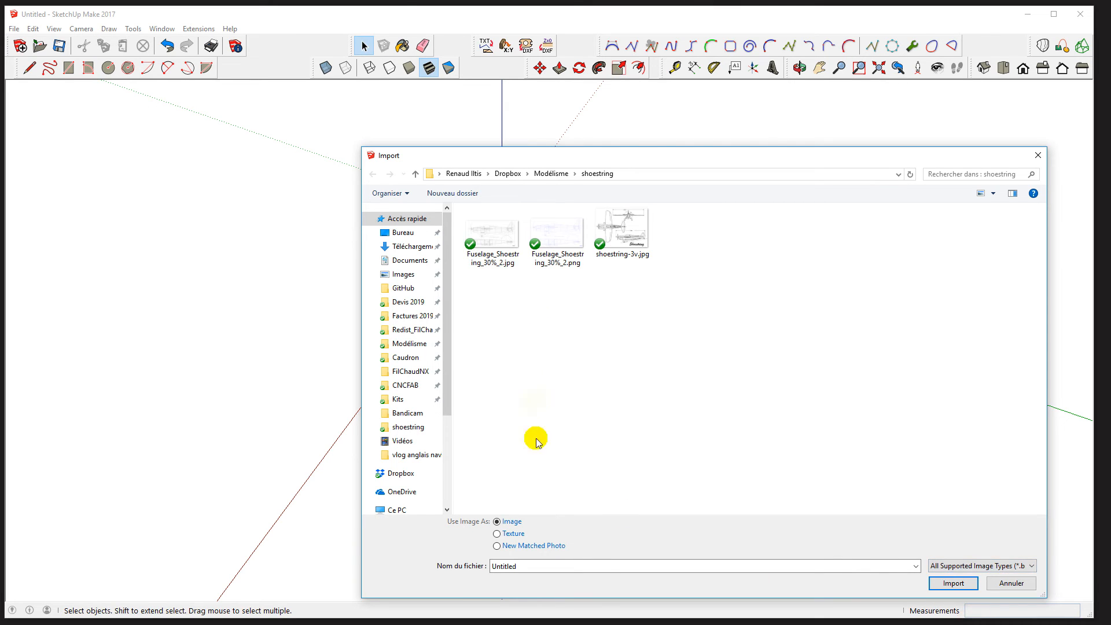
pyautogui.click(568, 245)
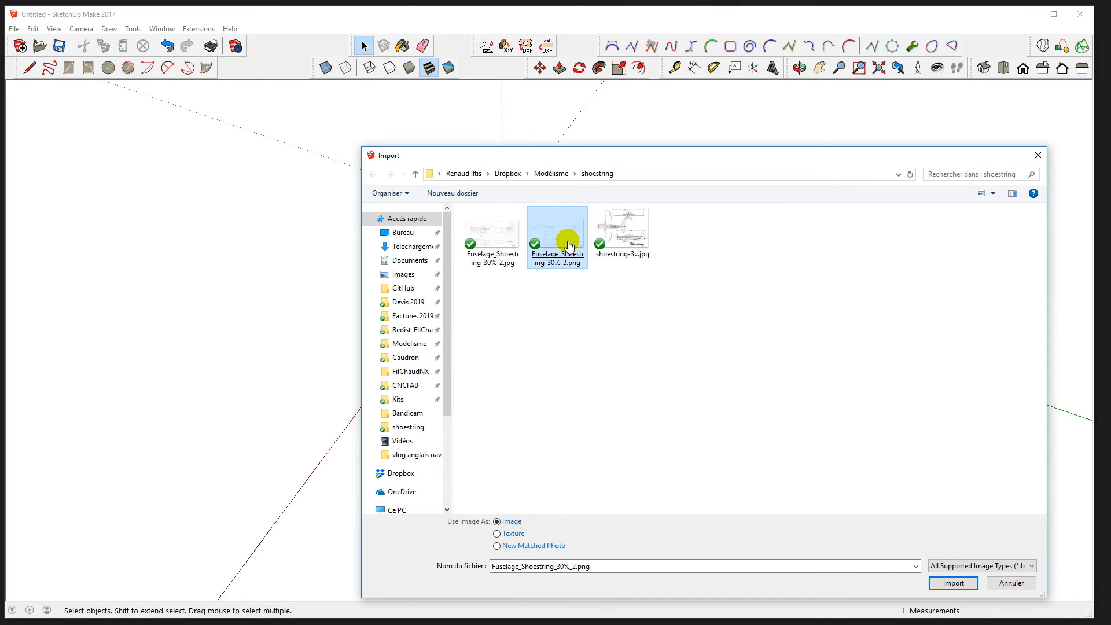
pyautogui.click(490, 236)
pyautogui.doubleClick(489, 236)
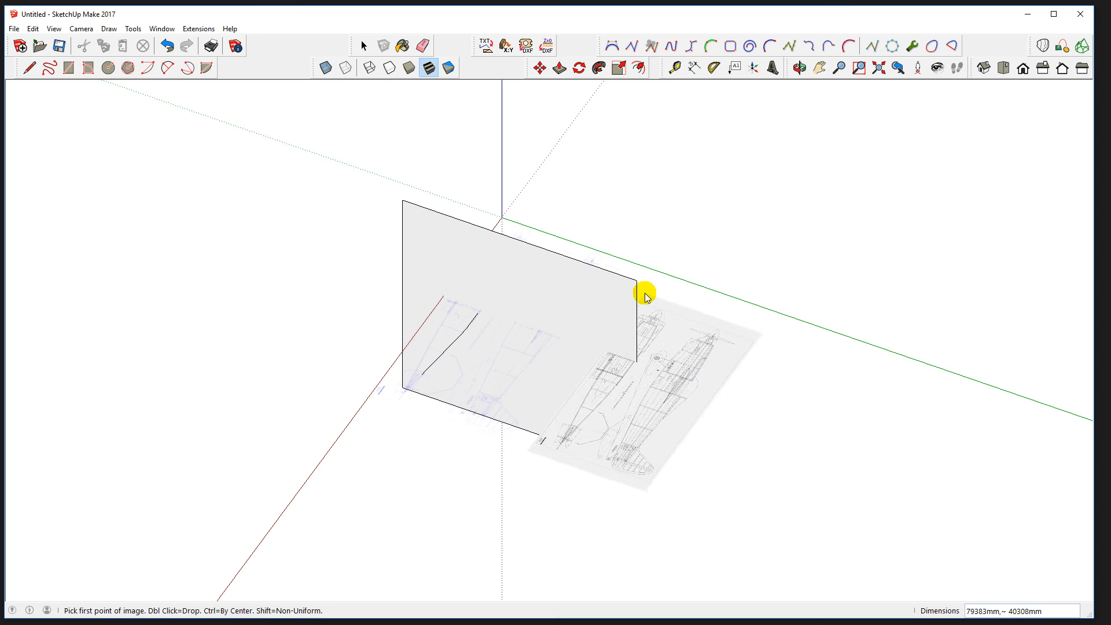
pyautogui.click(645, 296)
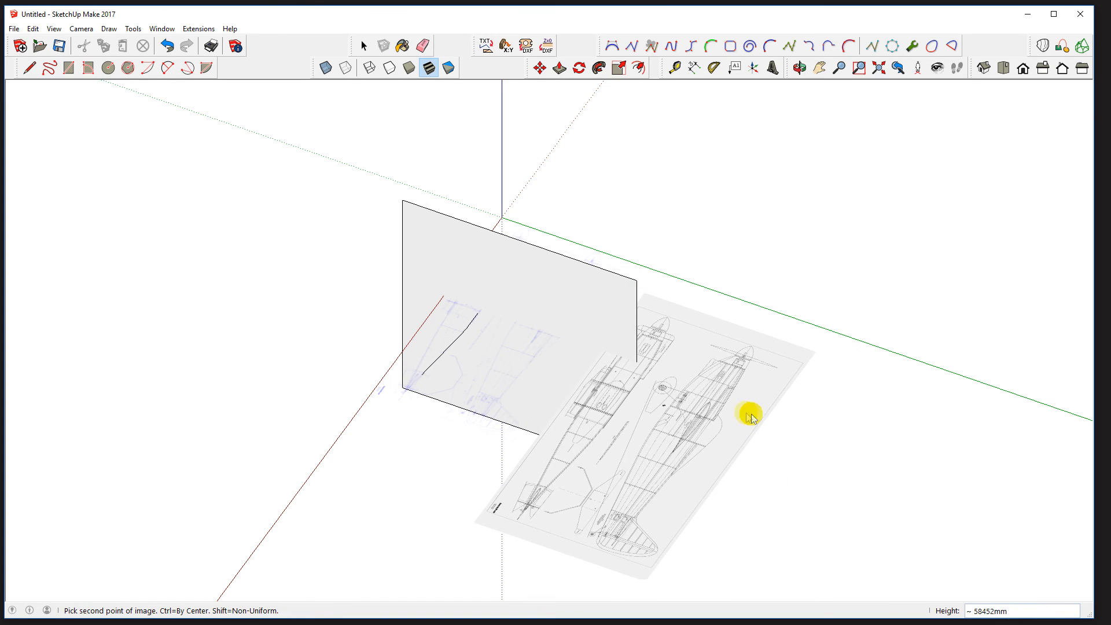
pyautogui.click(724, 410)
# Compare the JPG plan with the transparent PNG plan around the upright face from several oblique angles.
pyautogui.moveTo(398, 508); pyautogui.dragTo(888, 568)
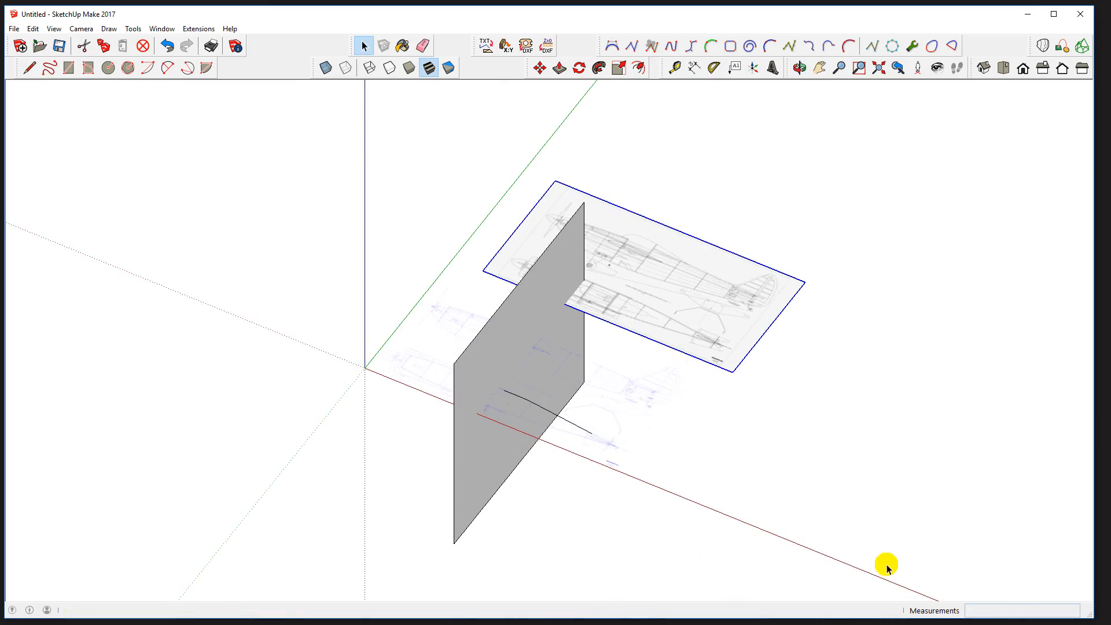
pyautogui.moveTo(638, 350); pyautogui.dragTo(660, 449)
pyautogui.scroll(3, 626, 333)
pyautogui.scroll(2, 626, 334)
pyautogui.moveTo(665, 349); pyautogui.dragTo(650, 454)
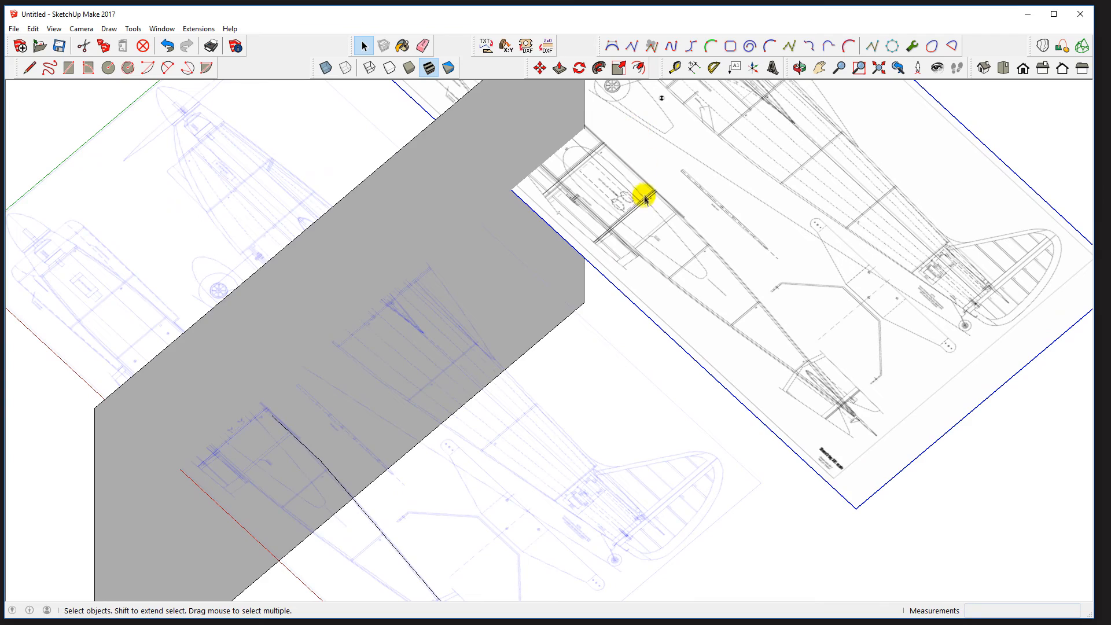
pyautogui.scroll(-3, 313, 318)
pyautogui.moveTo(236, 298); pyautogui.dragTo(572, 321)
pyautogui.scroll(3, 655, 218)
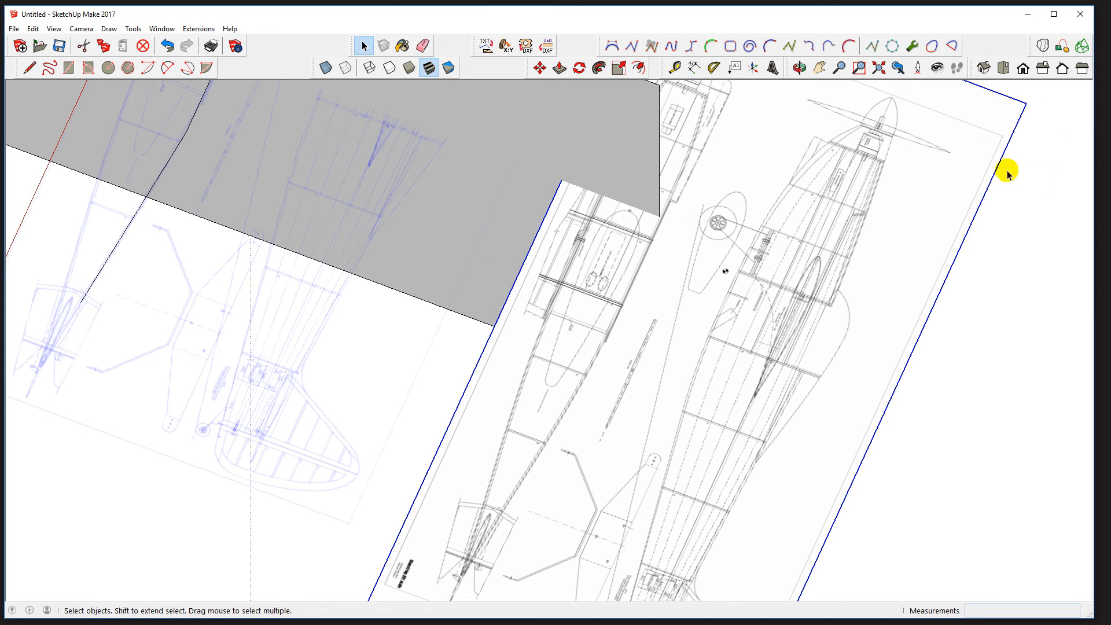
pyautogui.moveTo(296, 199); pyautogui.dragTo(349, 269)
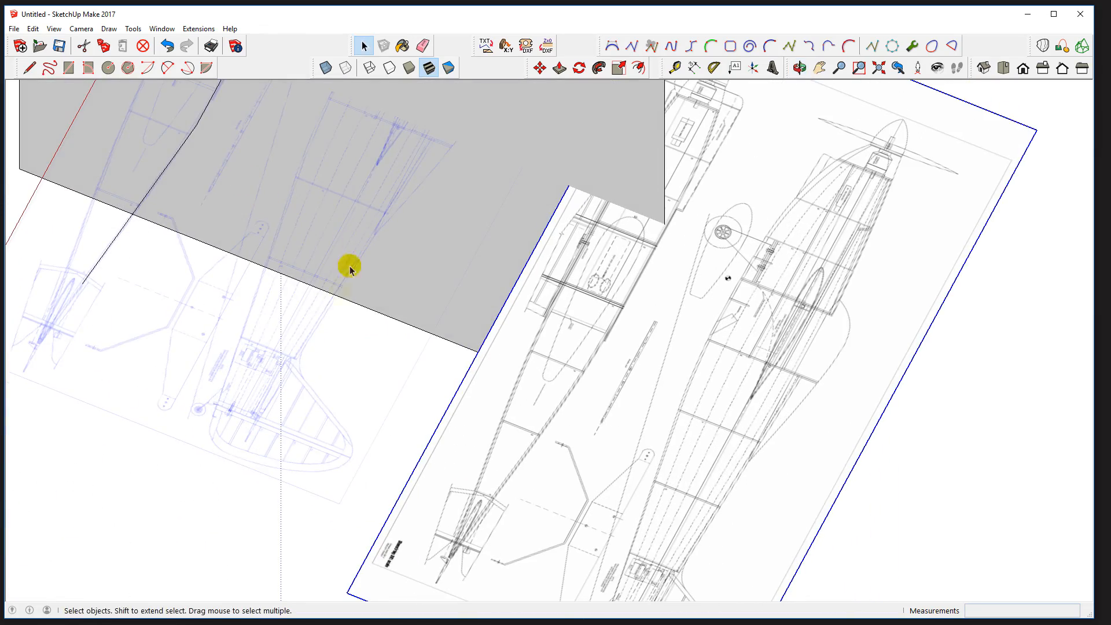
pyautogui.moveTo(266, 314); pyautogui.dragTo(489, 454)
pyautogui.press('space')
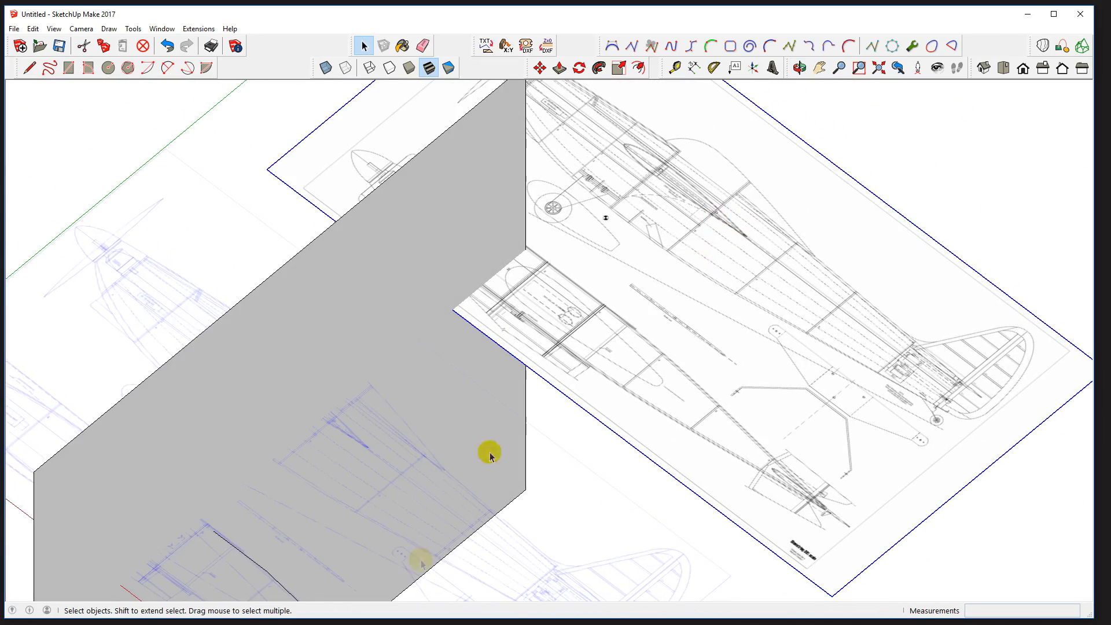
# Inspect both plans' tail sections and traced lines near the upright face at different magnifications, including an overall view.
pyautogui.scroll(-5, 515, 230)
pyautogui.moveTo(528, 387); pyautogui.dragTo(571, 243)
pyautogui.scroll(4, 570, 244)
pyautogui.moveTo(627, 290); pyautogui.dragTo(980, 310)
pyautogui.moveTo(389, 347); pyautogui.dragTo(944, 284)
pyautogui.press('space')
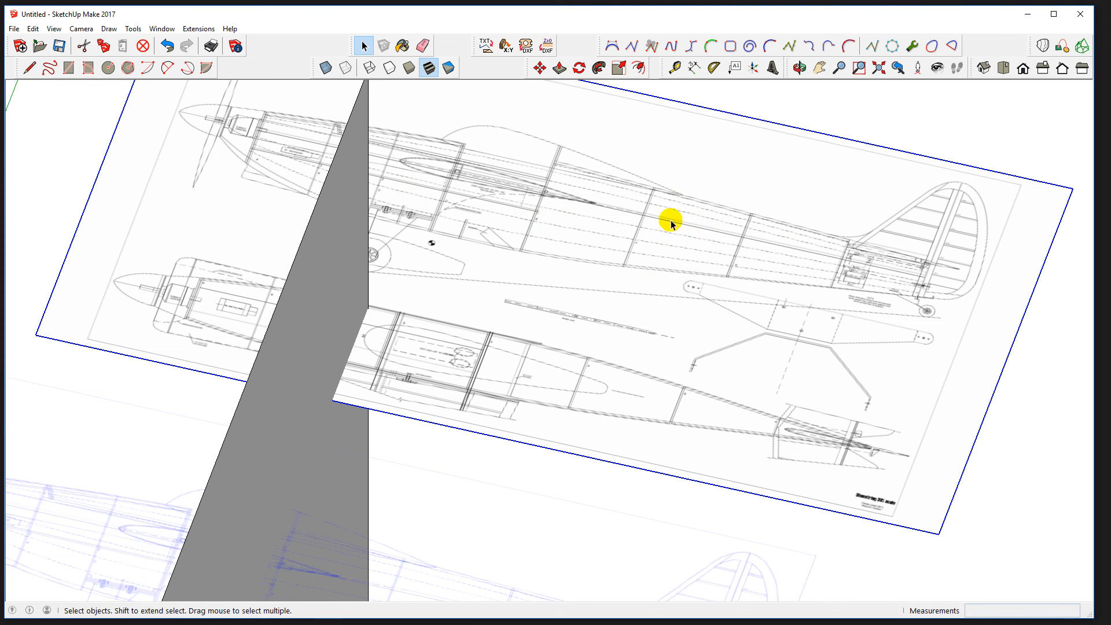
pyautogui.scroll(-4, 668, 220)
pyautogui.scroll(7, 572, 478)
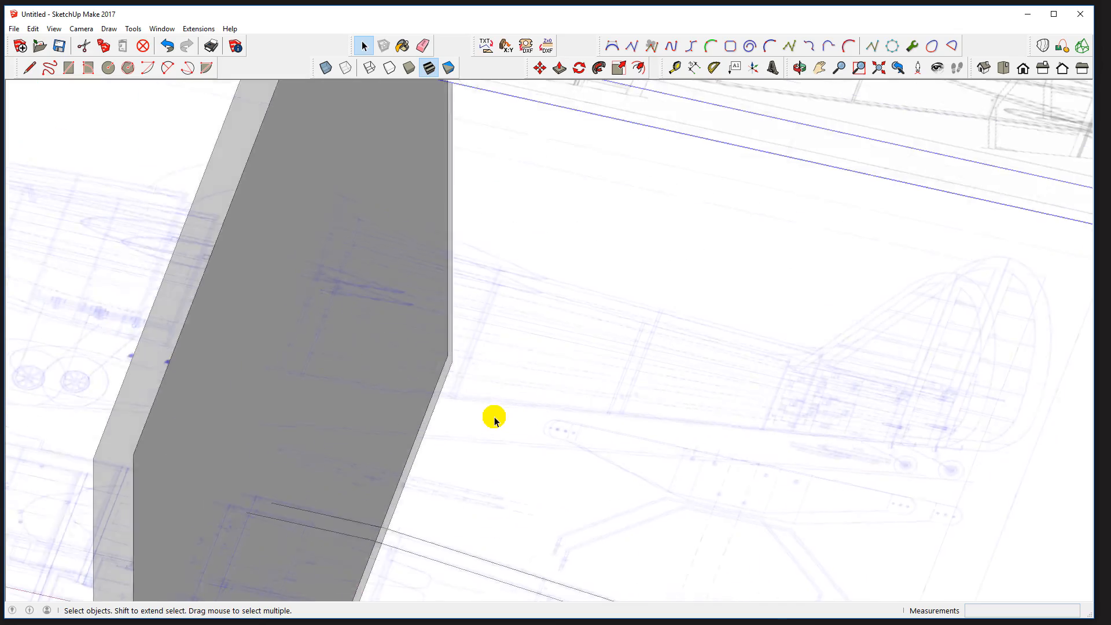
pyautogui.moveTo(526, 346); pyautogui.dragTo(459, 317)
pyautogui.scroll(-6, 562, 272)
pyautogui.moveTo(846, 379); pyautogui.dragTo(818, 359)
pyautogui.scroll(-3, 614, 400)
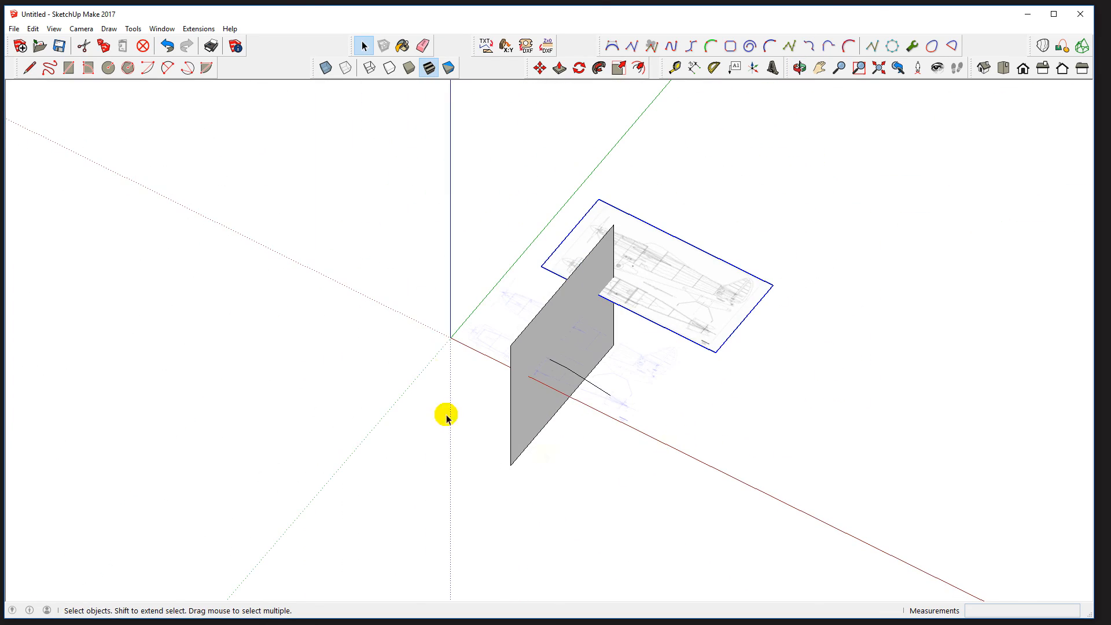
pyautogui.scroll(3, 529, 231)
pyautogui.scroll(3, 839, 486)
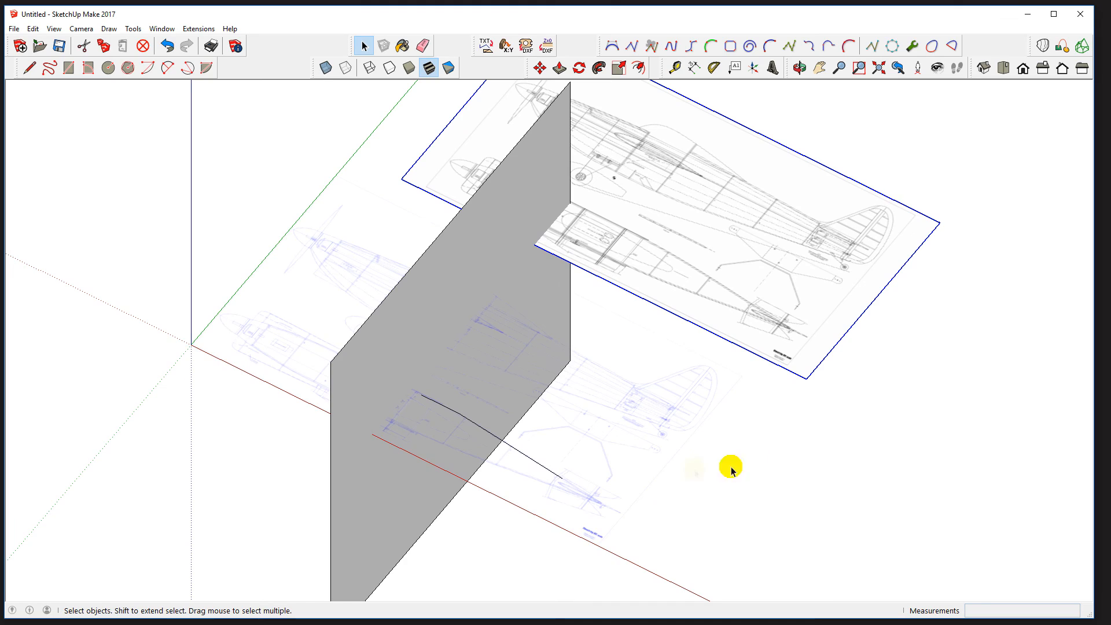
pyautogui.click(836, 471)
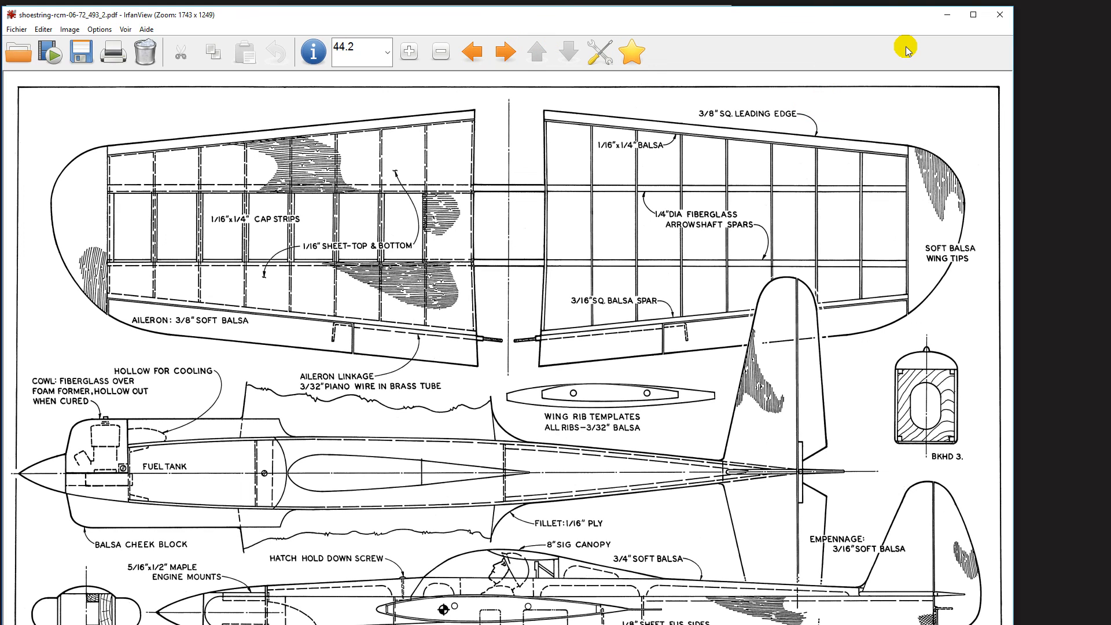
# Switch to IrfanView and browse the shoestring folder's plan images, continuing from the last file into the current folder again up to the three-view drawing.
pyautogui.press('Right')
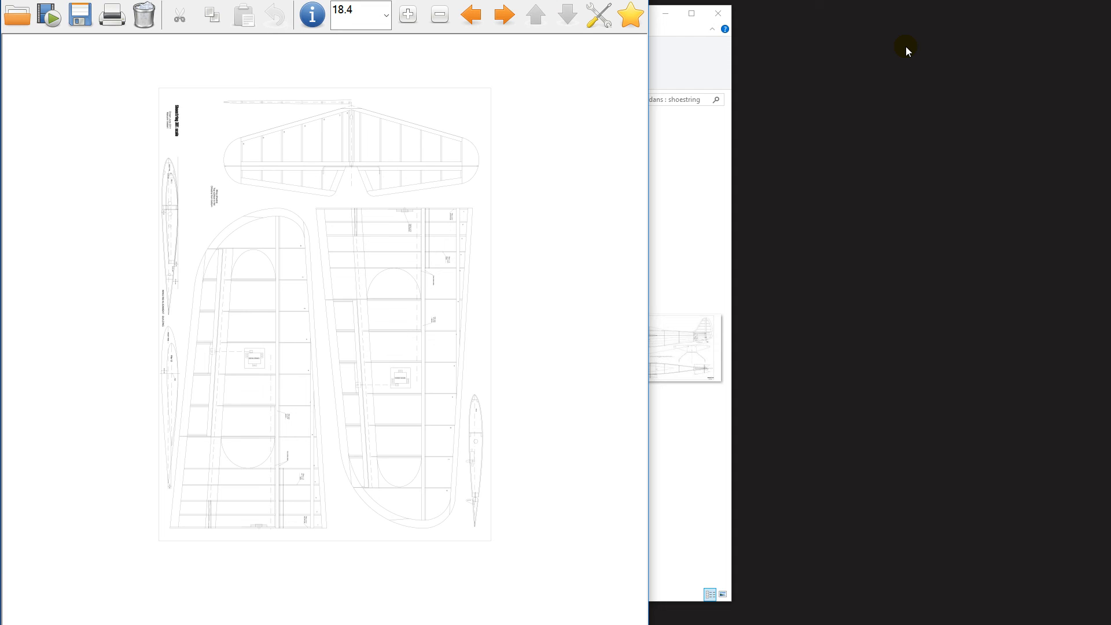
pyautogui.press('Right')
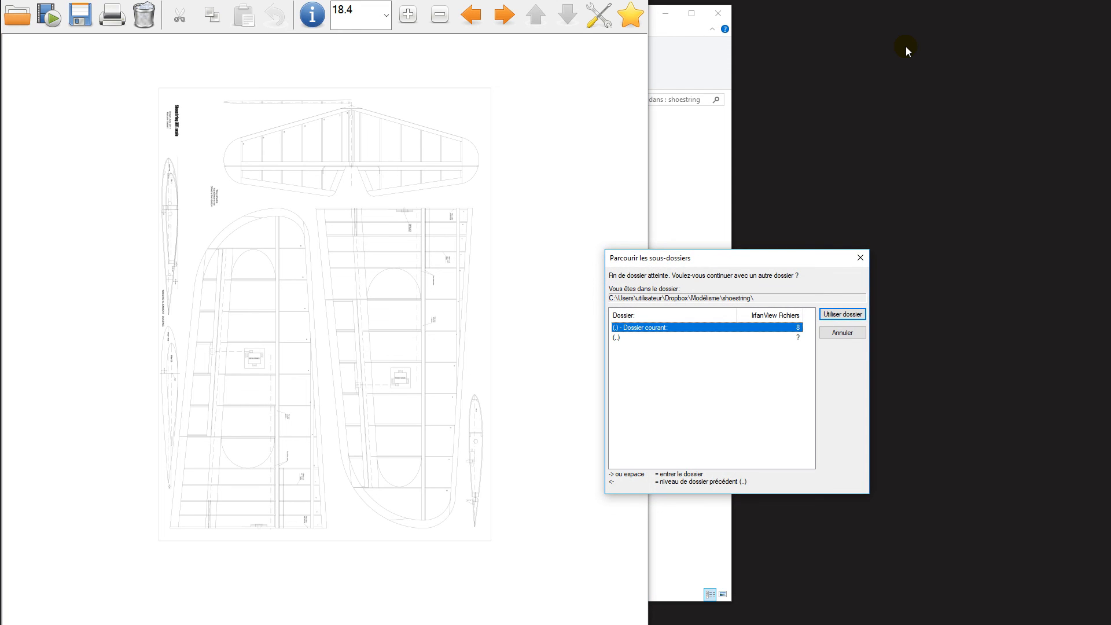
pyautogui.press('Return')
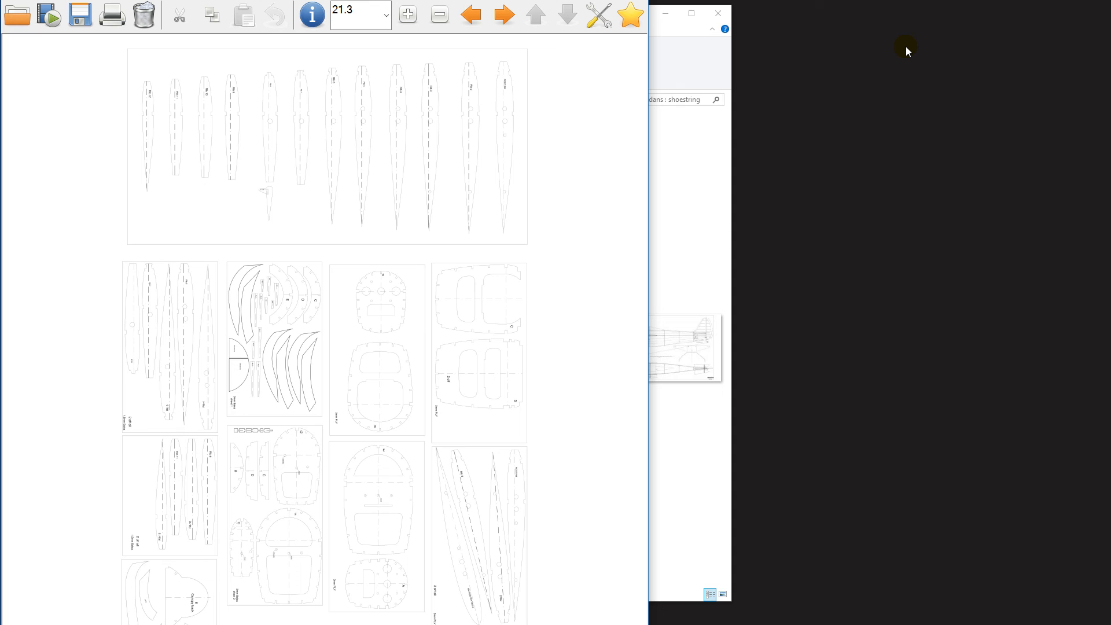
pyautogui.press('l')
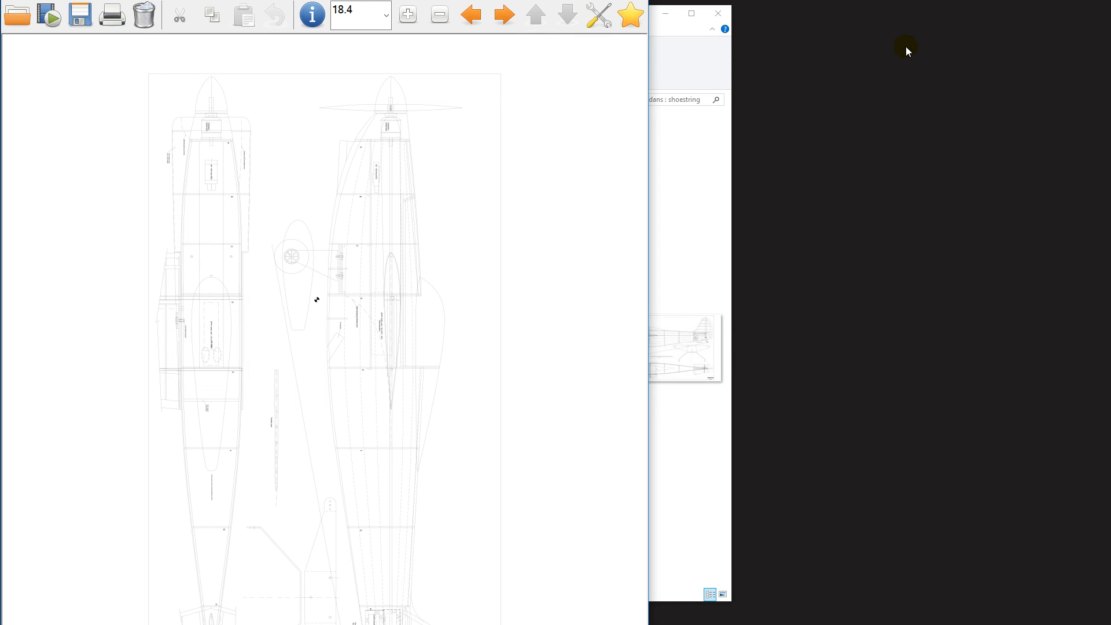
pyautogui.press('l')
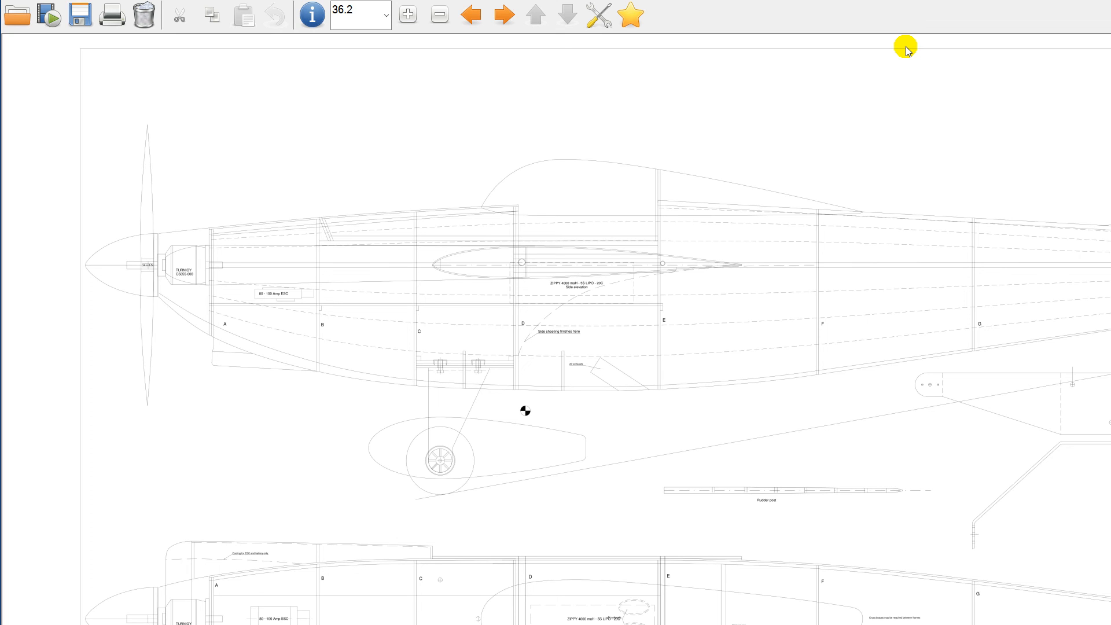
pyautogui.click(905, 46)
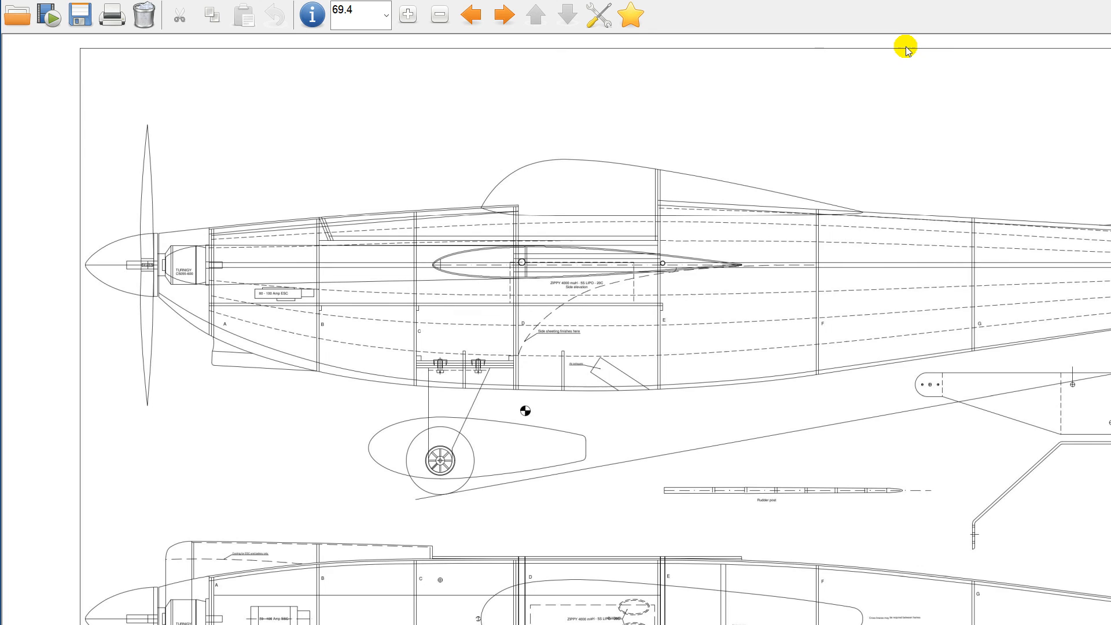
pyautogui.doubleClick(905, 47)
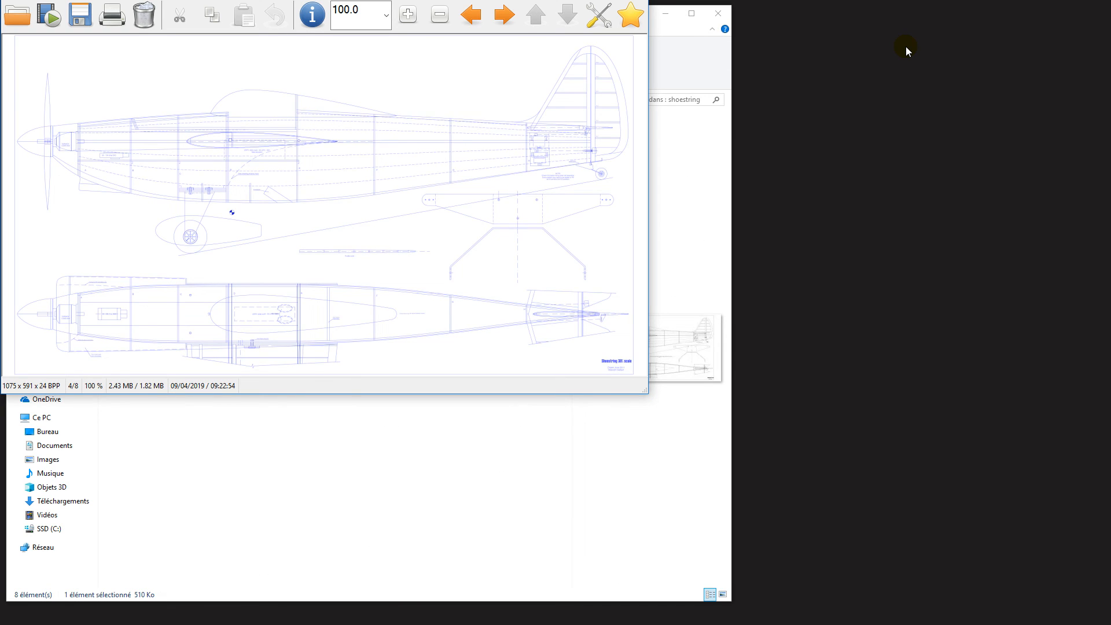
pyautogui.press('Right')
pyautogui.press('Right')
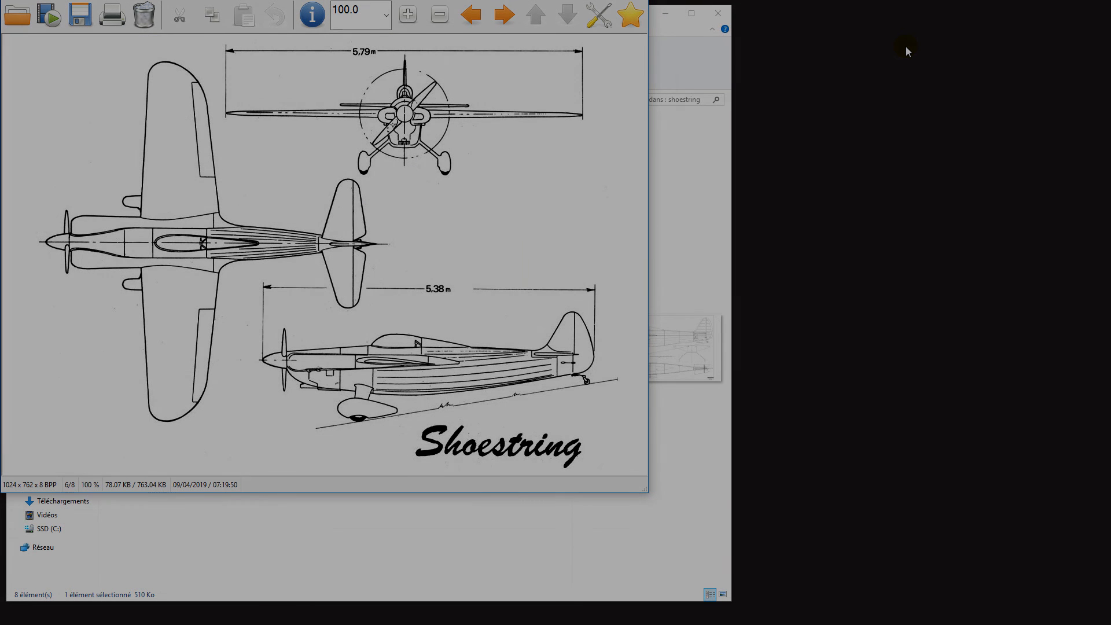